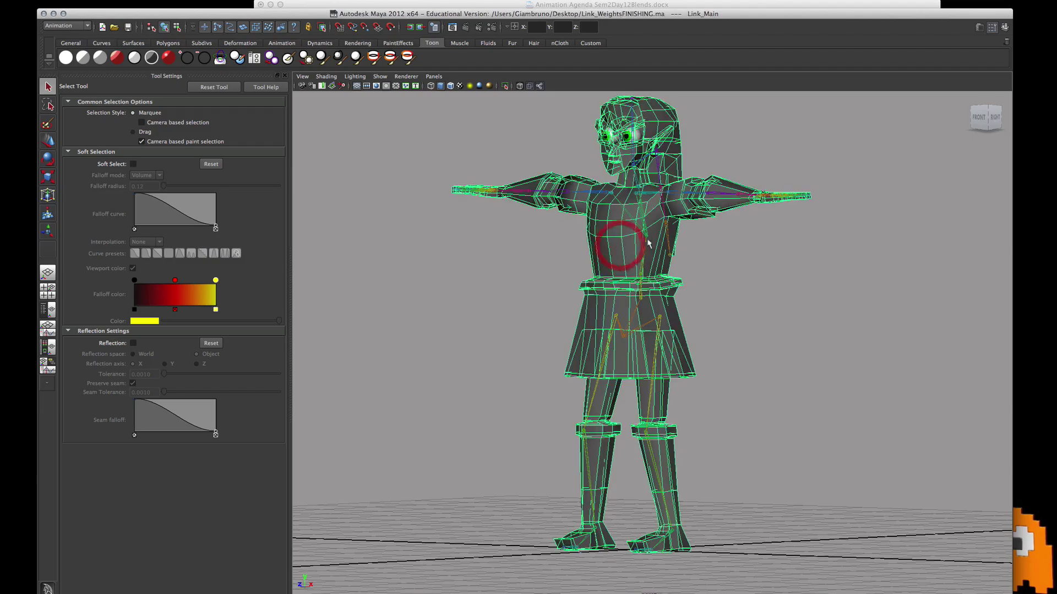
# Step: Activate the Paint Skin Weights Tool on the character mesh and open its tool options
pyautogui.keyDown('alt'); pyautogui.moveTo(683, 305); pyautogui.dragTo(624, 405); pyautogui.keyUp('alt')
pyautogui.keyDown('alt'); pyautogui.moveTo(624, 445); pyautogui.dragTo(638, 448); pyautogui.keyUp('alt')
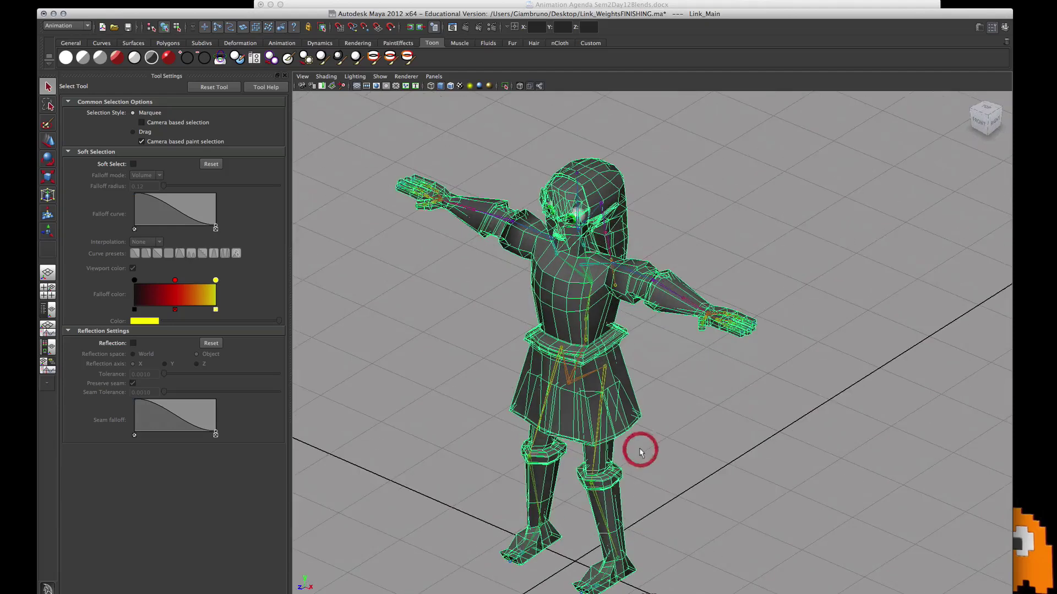
pyautogui.scroll(3, 640, 453)
pyautogui.scroll(1, 640, 452)
pyautogui.scroll(-2, 640, 453)
pyautogui.scroll(2, 640, 452)
pyautogui.scroll(-1, 640, 452)
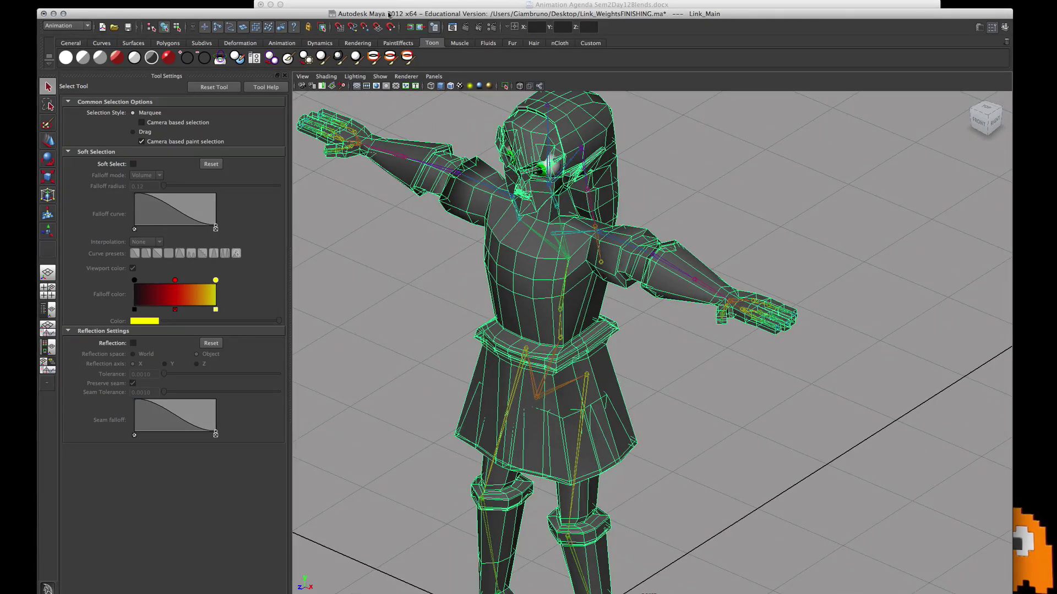
pyautogui.moveTo(388, 17); pyautogui.dragTo(388, 11)
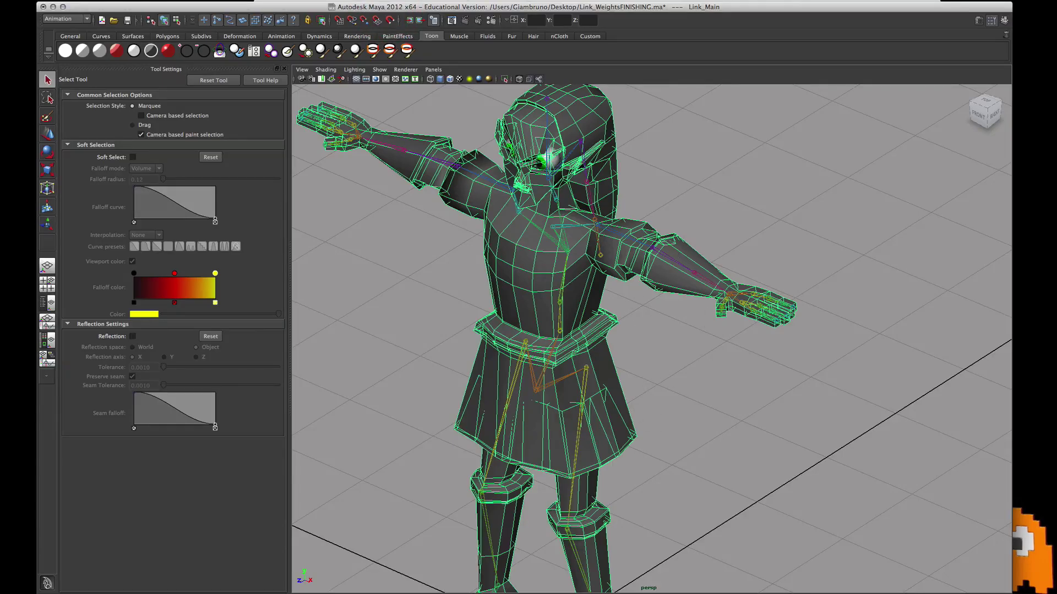
pyautogui.click(499, 1)
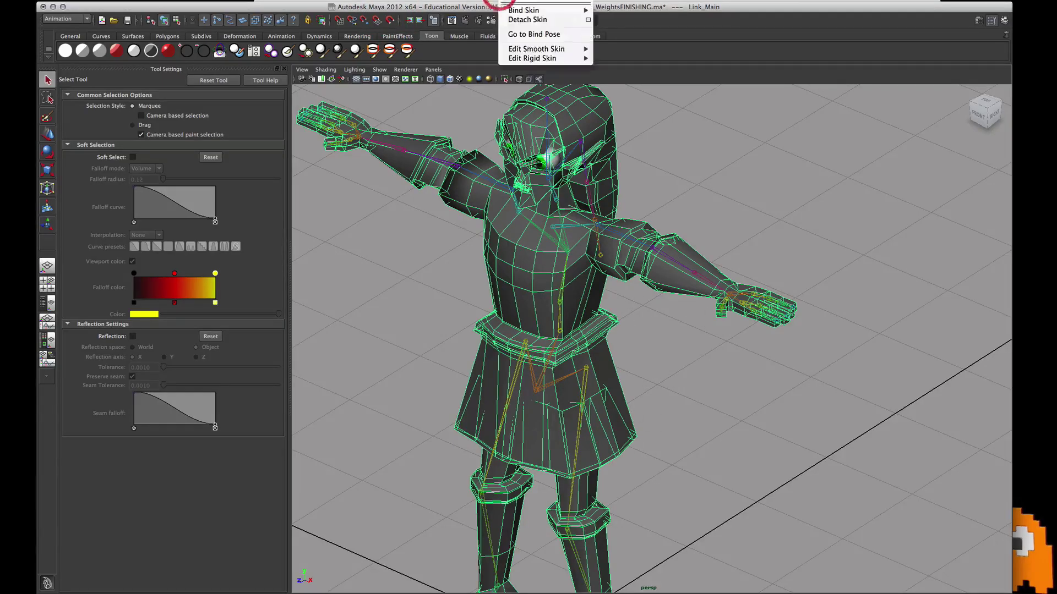
pyautogui.moveTo(536, 49)
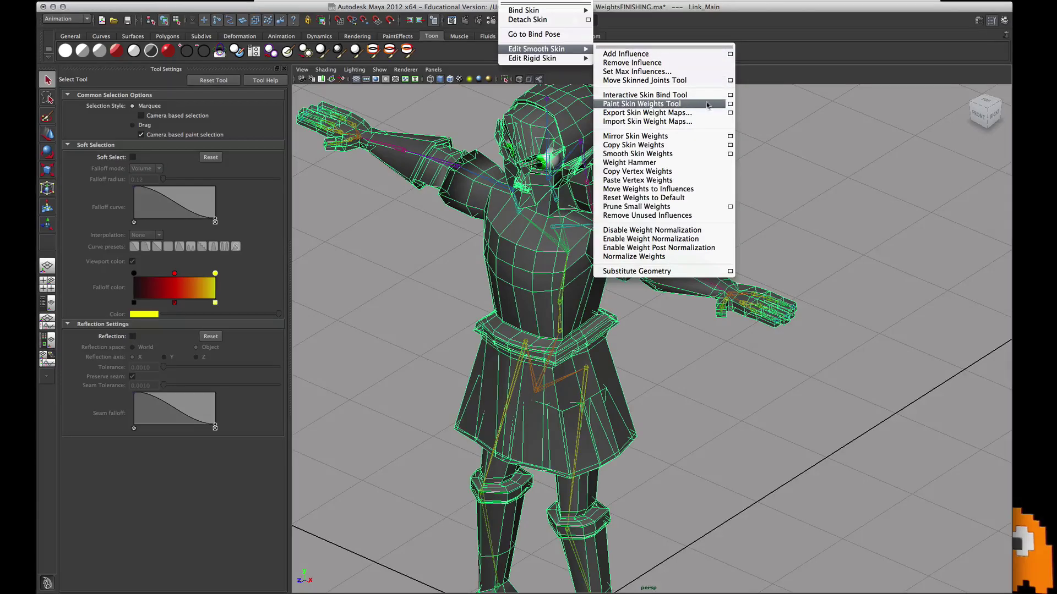
pyautogui.click(730, 104)
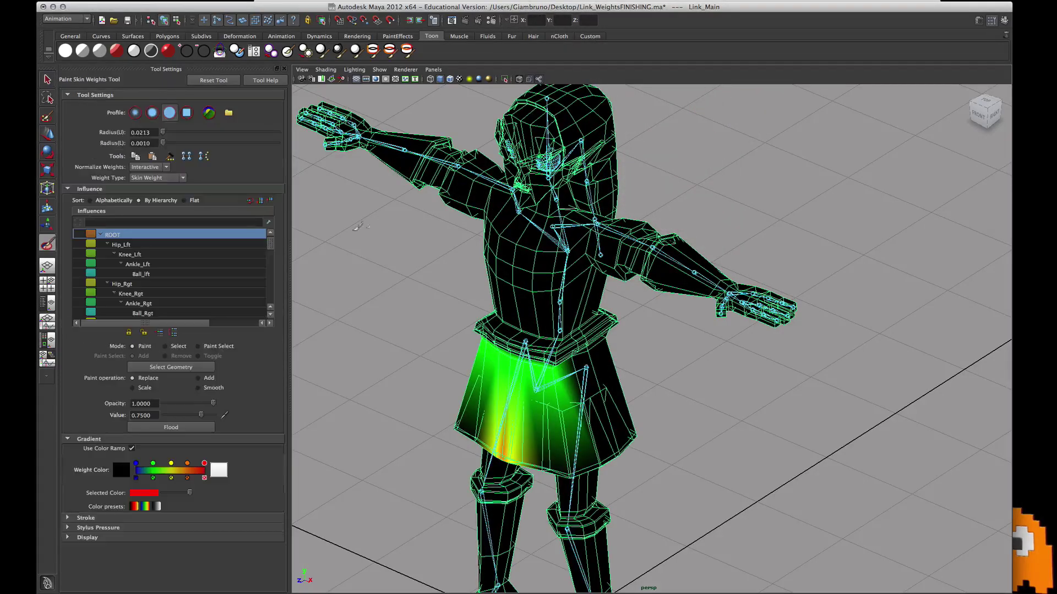
# Step: Examine the ROOT joint's skin weights on the skirt from the front and side
pyautogui.keyDown('alt'); pyautogui.moveTo(506, 334); pyautogui.dragTo(779, 355); pyautogui.keyUp('alt')
pyautogui.scroll(5, 692, 358)
pyautogui.keyDown('alt'); pyautogui.moveTo(692, 358); pyautogui.dragTo(655, 362); pyautogui.keyUp('alt')
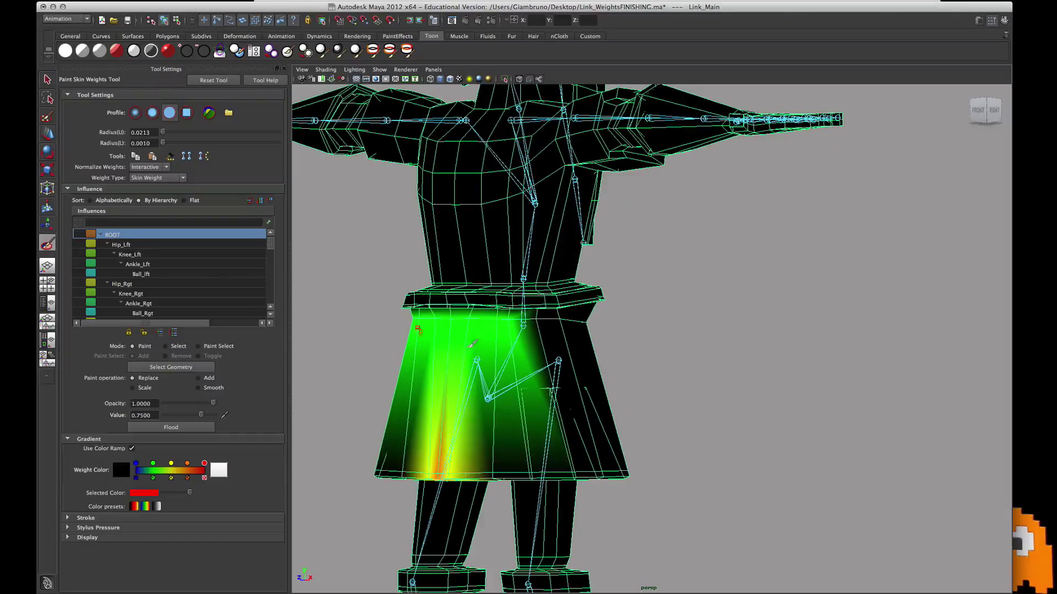
pyautogui.keyDown('alt'); pyautogui.moveTo(585, 343); pyautogui.dragTo(514, 325); pyautogui.keyUp('alt')
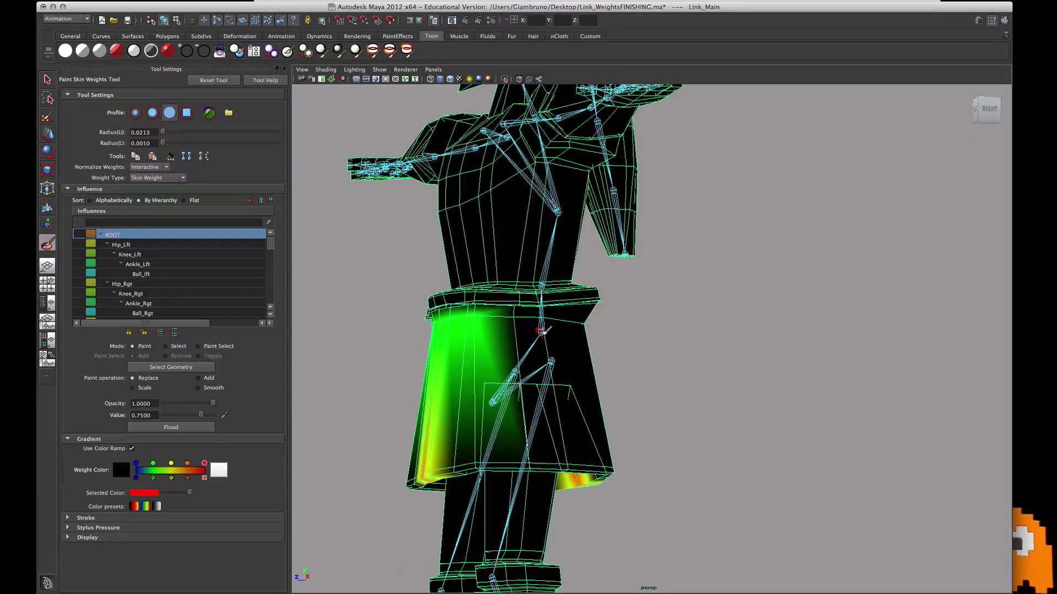
pyautogui.keyDown('alt'); pyautogui.moveTo(596, 329); pyautogui.dragTo(482, 331); pyautogui.keyUp('alt')
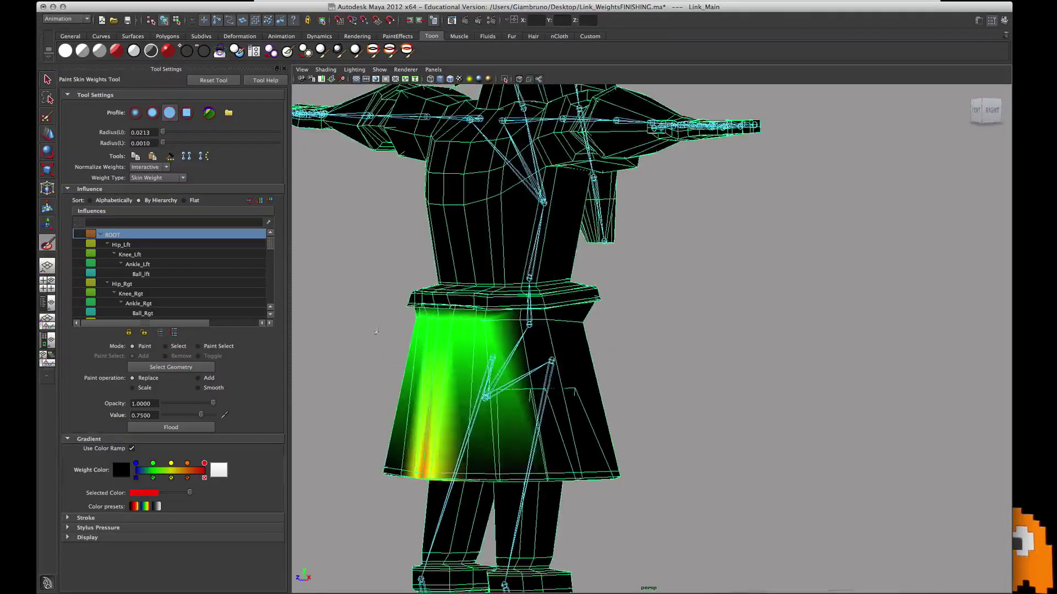
pyautogui.keyDown('alt'); pyautogui.moveTo(879, 382); pyautogui.dragTo(728, 370, button='right'); pyautogui.keyUp('alt')
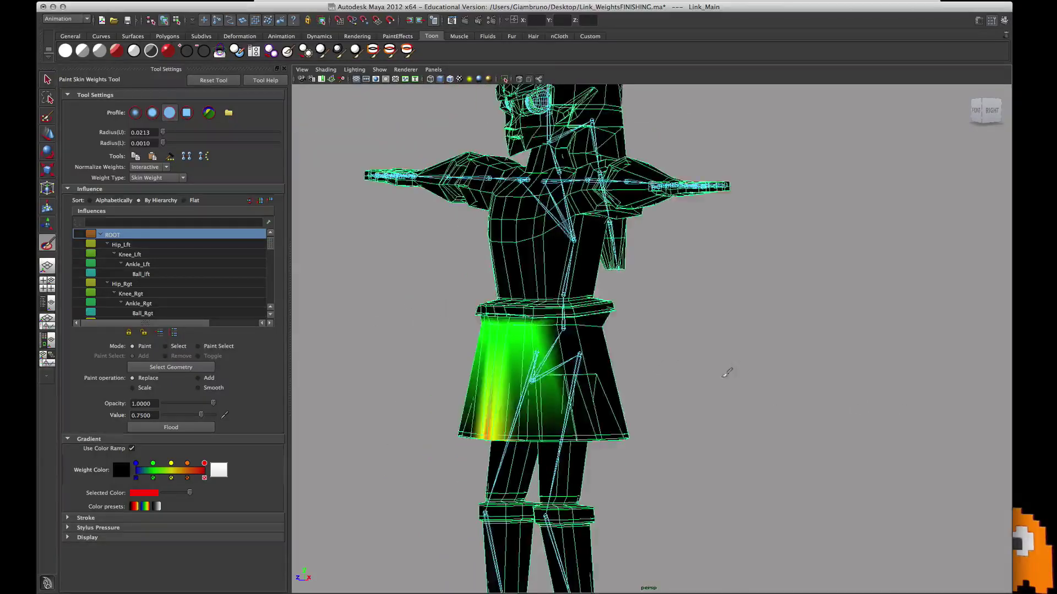
# Step: Display the Ball_lft and Ankle_Lft influences in turn and inspect their weights on the left foot and ankle
pyautogui.keyDown('alt'); pyautogui.moveTo(729, 370); pyautogui.dragTo(758, 224, button='middle'); pyautogui.keyUp('alt')
pyautogui.keyDown('alt'); pyautogui.moveTo(758, 224); pyautogui.dragTo(755, 269); pyautogui.keyUp('alt')
pyautogui.click(141, 276)
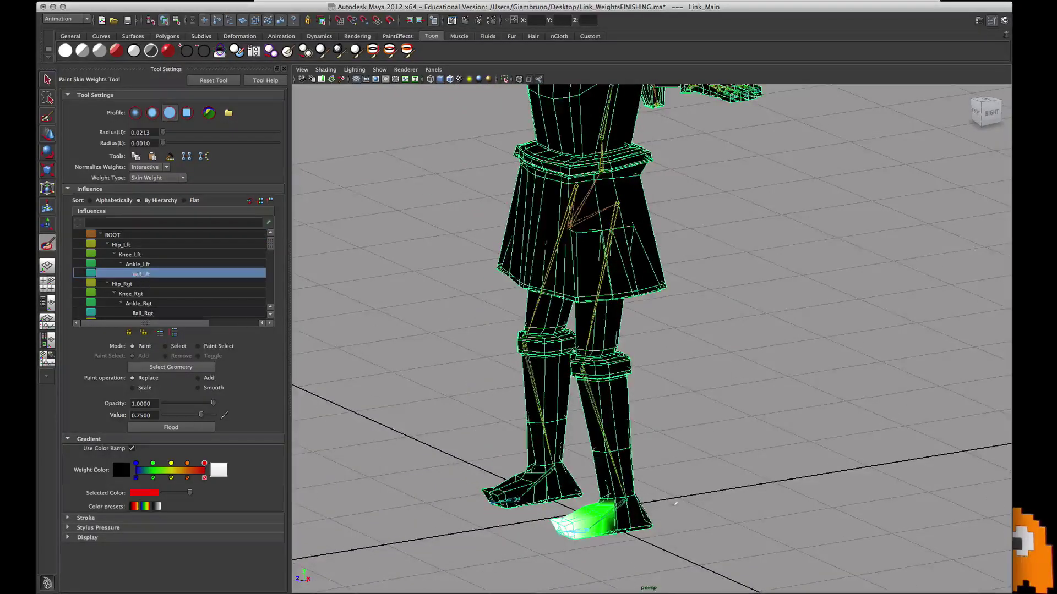
pyautogui.keyDown('alt'); pyautogui.moveTo(762, 380); pyautogui.dragTo(691, 339); pyautogui.keyUp('alt')
pyautogui.keyDown('alt'); pyautogui.moveTo(694, 386); pyautogui.dragTo(830, 510, button='right'); pyautogui.keyUp('alt')
pyautogui.keyDown('alt'); pyautogui.moveTo(695, 504); pyautogui.dragTo(698, 325, button='middle'); pyautogui.keyUp('alt')
pyautogui.keyDown('alt'); pyautogui.moveTo(698, 325); pyautogui.dragTo(693, 319); pyautogui.keyUp('alt')
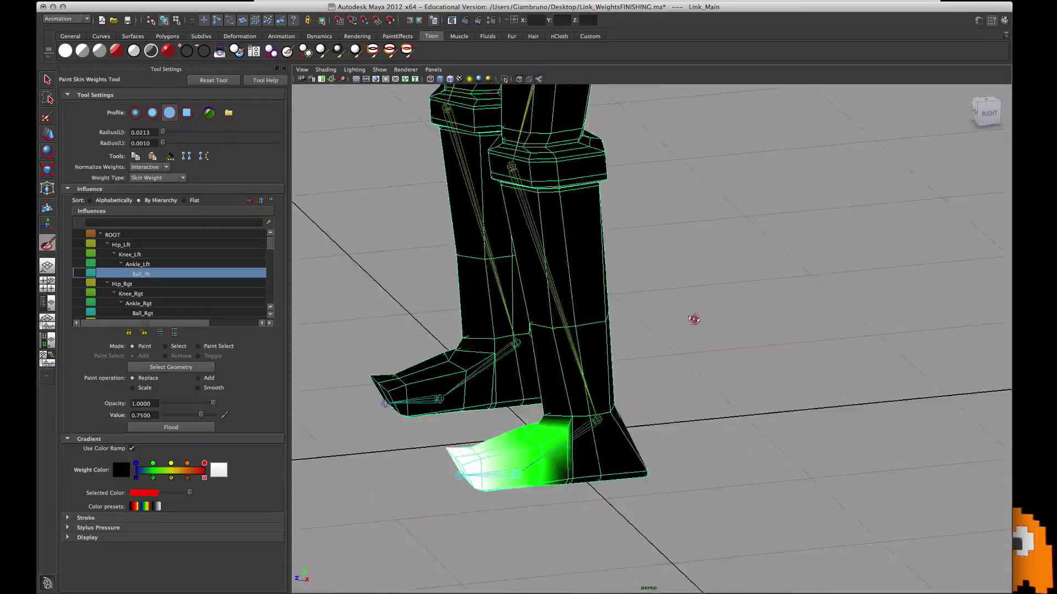
pyautogui.click(139, 264)
pyautogui.keyDown('alt'); pyautogui.moveTo(594, 410); pyautogui.dragTo(487, 396); pyautogui.keyUp('alt')
# Step: Compare the Knee_Lft and Hip_Lft influence weights around the left knee and cuff
pyautogui.click(130, 255)
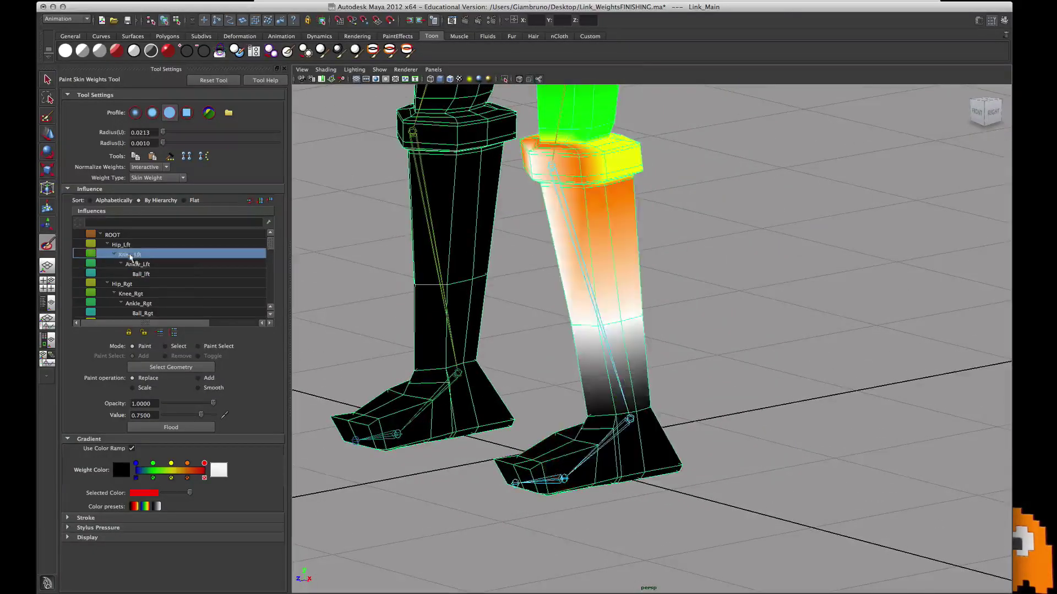
pyautogui.keyDown('alt'); pyautogui.moveTo(663, 278); pyautogui.dragTo(724, 422, button='middle'); pyautogui.keyUp('alt')
pyautogui.moveTo(723, 422)
pyautogui.keyDown('alt'); pyautogui.mouseDown()
pyautogui.moveTo(665, 433)
pyautogui.moveTo(731, 412)
pyautogui.moveTo(646, 424)
pyautogui.moveTo(779, 405)
pyautogui.moveTo(715, 426)
pyautogui.moveTo(712, 415)
pyautogui.mouseUp(); pyautogui.keyUp('alt')
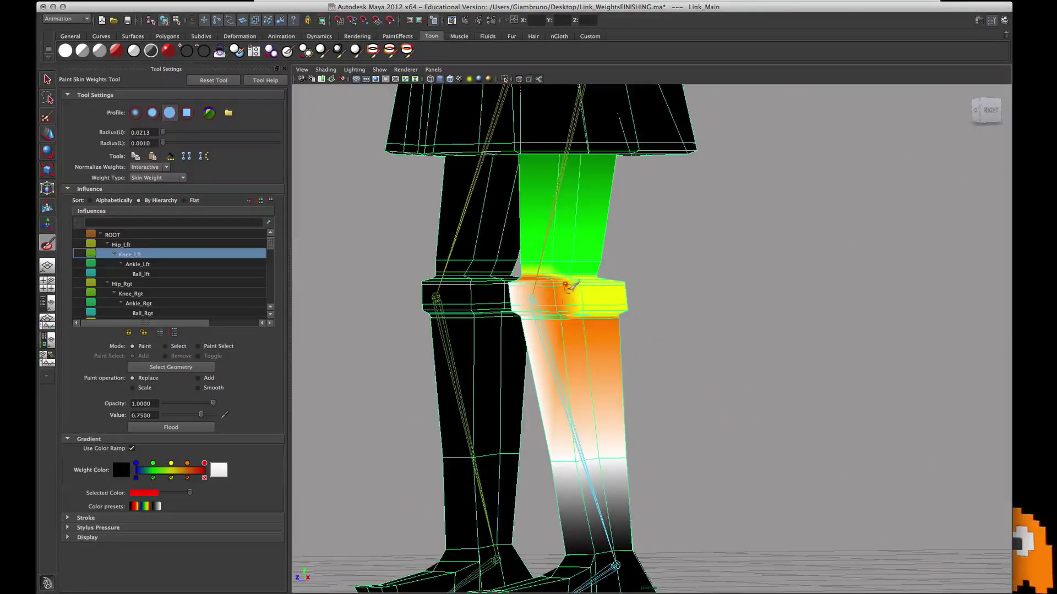
pyautogui.keyDown('alt'); pyautogui.moveTo(542, 293); pyautogui.dragTo(766, 340); pyautogui.keyUp('alt')
pyautogui.click(122, 245)
pyautogui.keyDown('alt'); pyautogui.moveTo(925, 292); pyautogui.dragTo(512, 281); pyautogui.keyUp('alt')
pyautogui.click(132, 255)
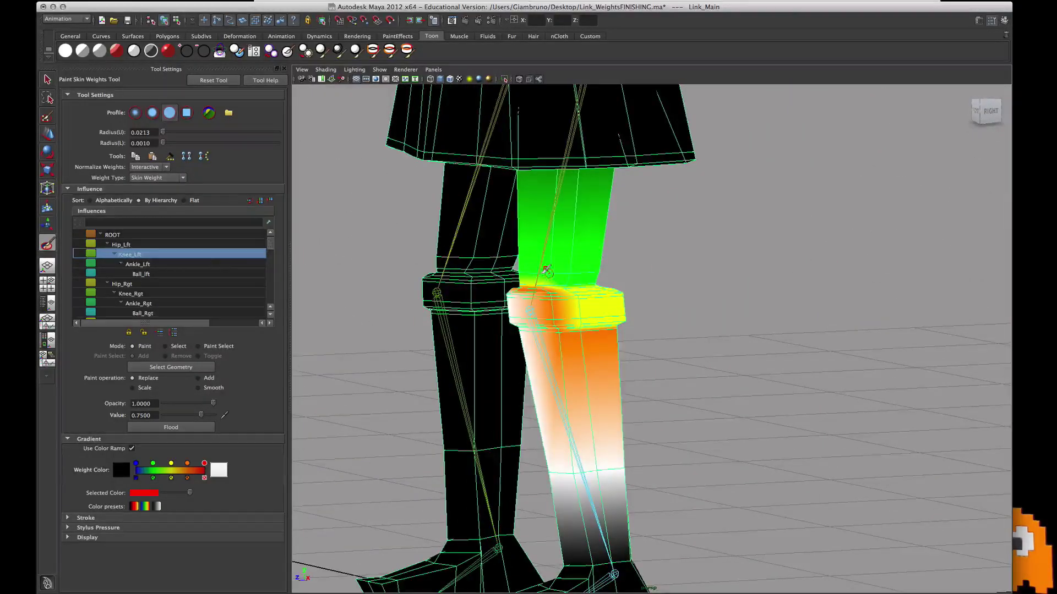
# Step: Display the Hip_Lft influence and inspect its weights across the skirt and left thigh
pyautogui.click(123, 244)
pyautogui.keyDown('alt'); pyautogui.moveTo(564, 265); pyautogui.dragTo(519, 454, button='middle'); pyautogui.keyUp('alt')
pyautogui.keyDown('alt'); pyautogui.moveTo(519, 454); pyautogui.dragTo(492, 451); pyautogui.keyUp('alt')
pyautogui.keyDown('alt'); pyautogui.moveTo(505, 236); pyautogui.dragTo(454, 314); pyautogui.keyUp('alt')
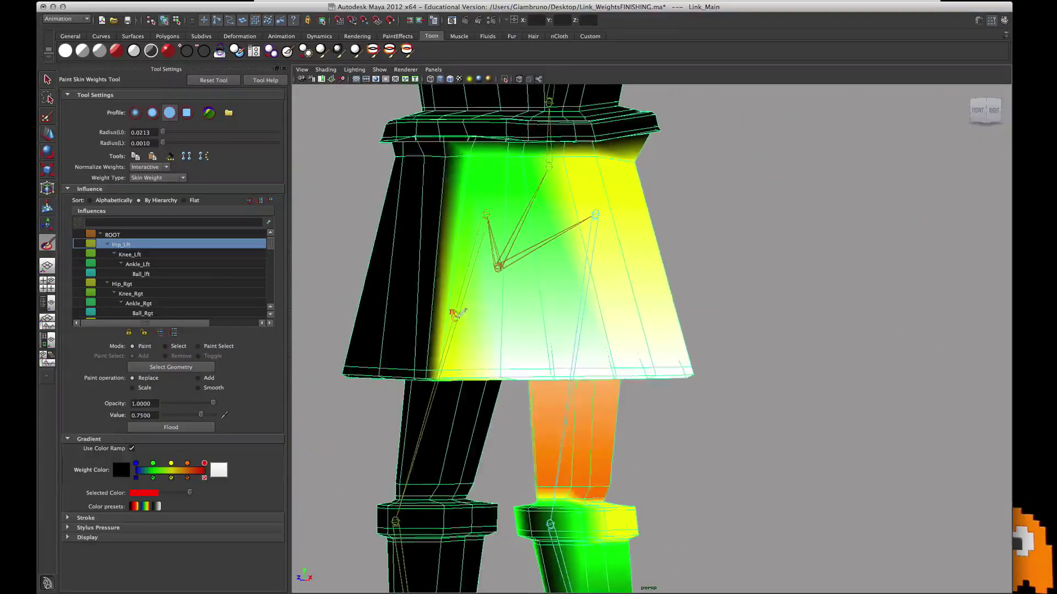
pyautogui.moveTo(451, 278)
pyautogui.keyDown('alt'); pyautogui.mouseDown()
pyautogui.moveTo(551, 267)
pyautogui.moveTo(437, 250)
pyautogui.moveTo(436, 277)
pyautogui.mouseUp(); pyautogui.keyUp('alt')
# Step: Collapse the Hip_Lft and Hip_Rgt branches and inspect the waist influence's weights on the belt and skirt
pyautogui.click(107, 244)
pyautogui.click(108, 255)
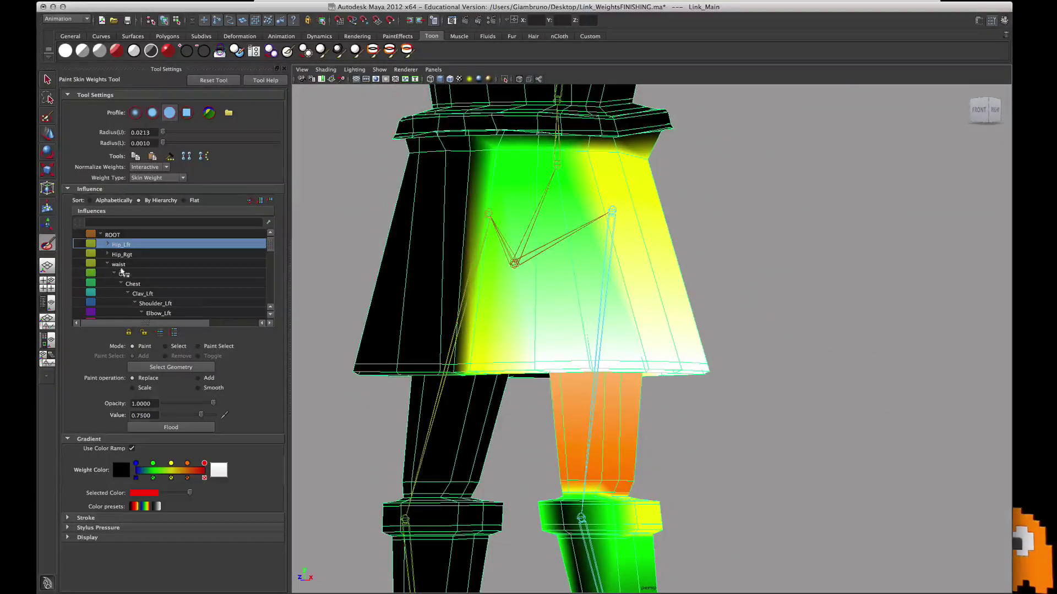
pyautogui.click(119, 264)
pyautogui.keyDown('alt'); pyautogui.moveTo(472, 243); pyautogui.dragTo(450, 235); pyautogui.keyUp('alt')
pyautogui.keyDown('alt'); pyautogui.moveTo(395, 187); pyautogui.dragTo(578, 200); pyautogui.keyUp('alt')
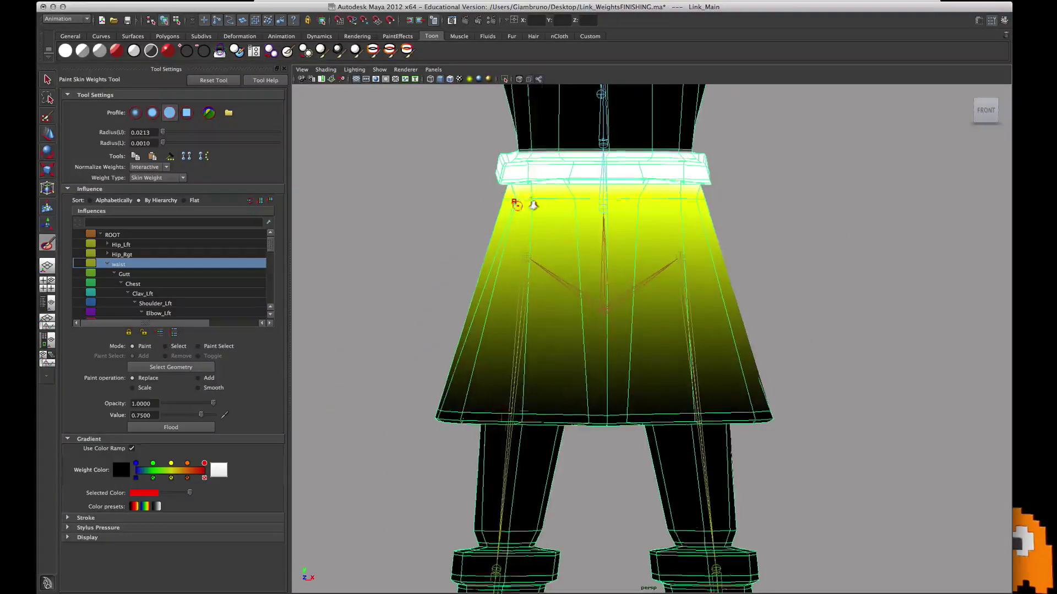
pyautogui.keyDown('alt'); pyautogui.moveTo(519, 206); pyautogui.dragTo(622, 201, button='right'); pyautogui.keyUp('alt')
pyautogui.keyDown('alt'); pyautogui.moveTo(623, 200); pyautogui.dragTo(541, 276); pyautogui.keyUp('alt')
# Step: Display the Gutt influence and compare its weights with the waist joint's where the torso meets the belt
pyautogui.click(124, 274)
pyautogui.scroll(5, 599, 196)
pyautogui.keyDown('alt'); pyautogui.moveTo(592, 200); pyautogui.dragTo(686, 431, button='middle'); pyautogui.keyUp('alt')
pyautogui.scroll(5, 650, 412)
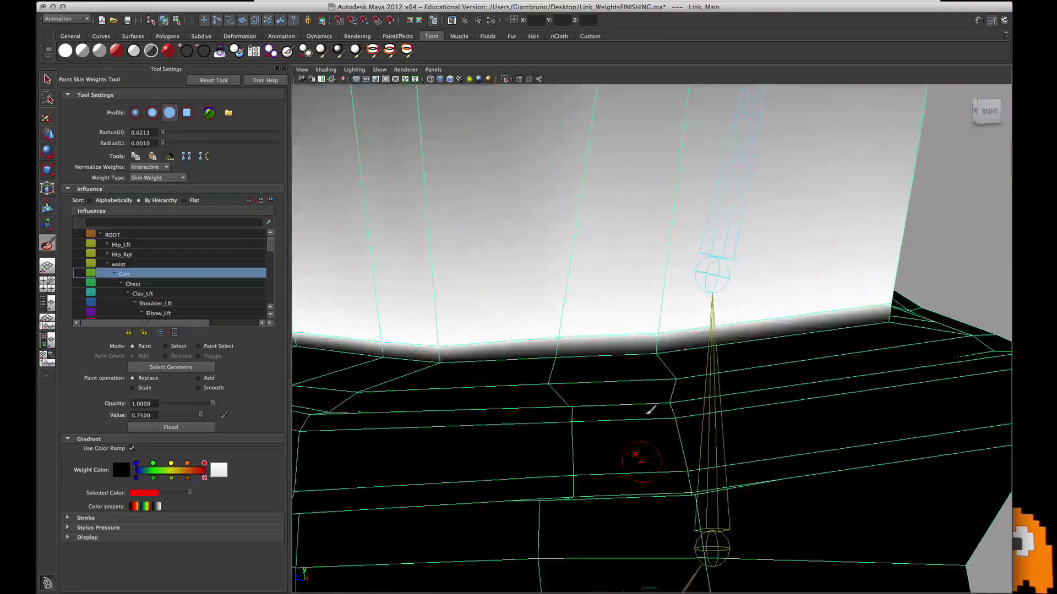
pyautogui.scroll(-5, 633, 315)
pyautogui.scroll(1, 634, 321)
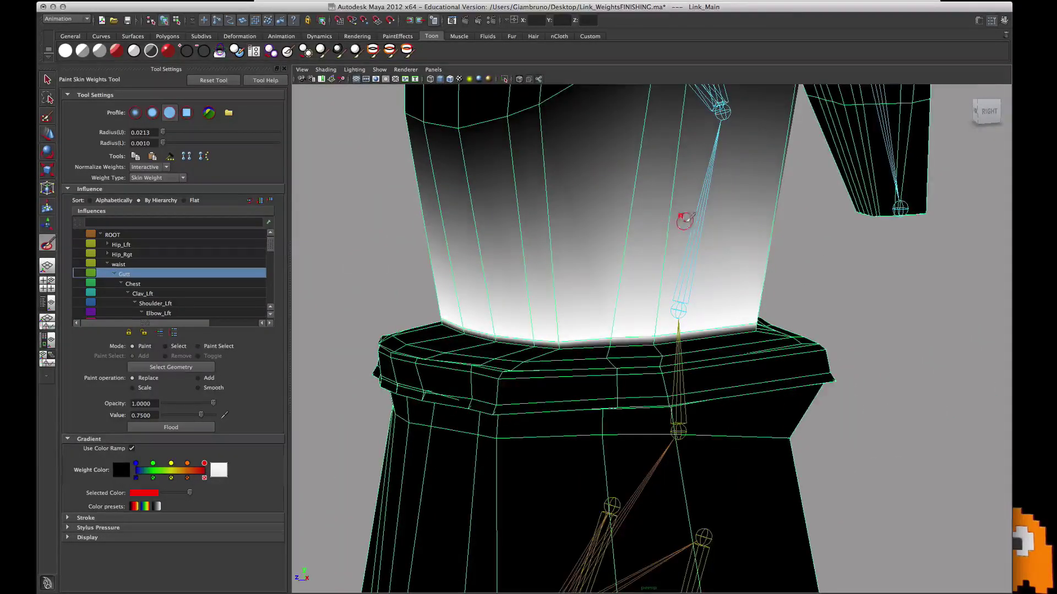
pyautogui.scroll(3, 599, 295)
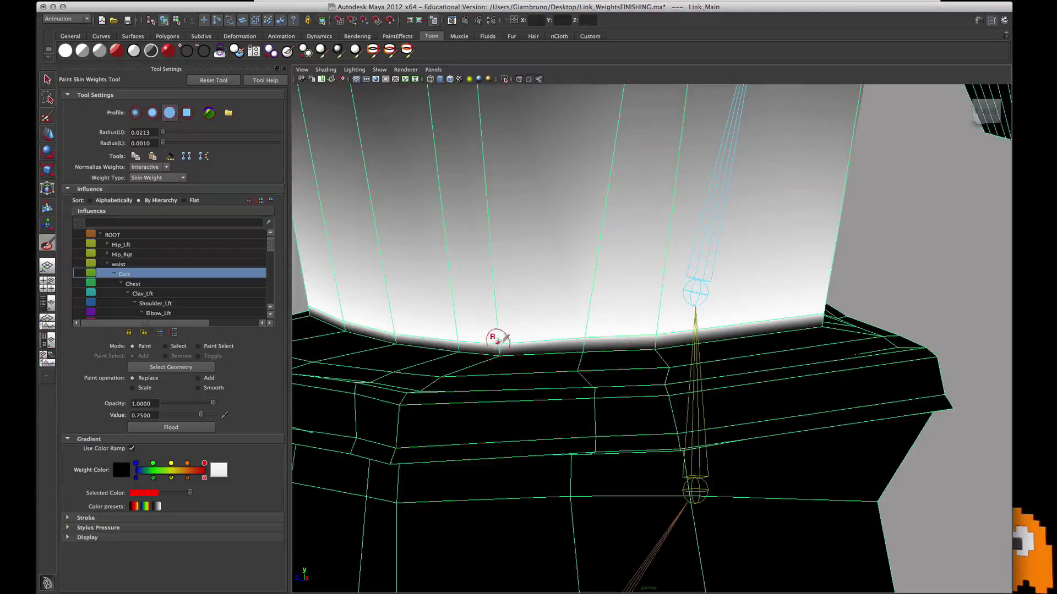
pyautogui.click(122, 265)
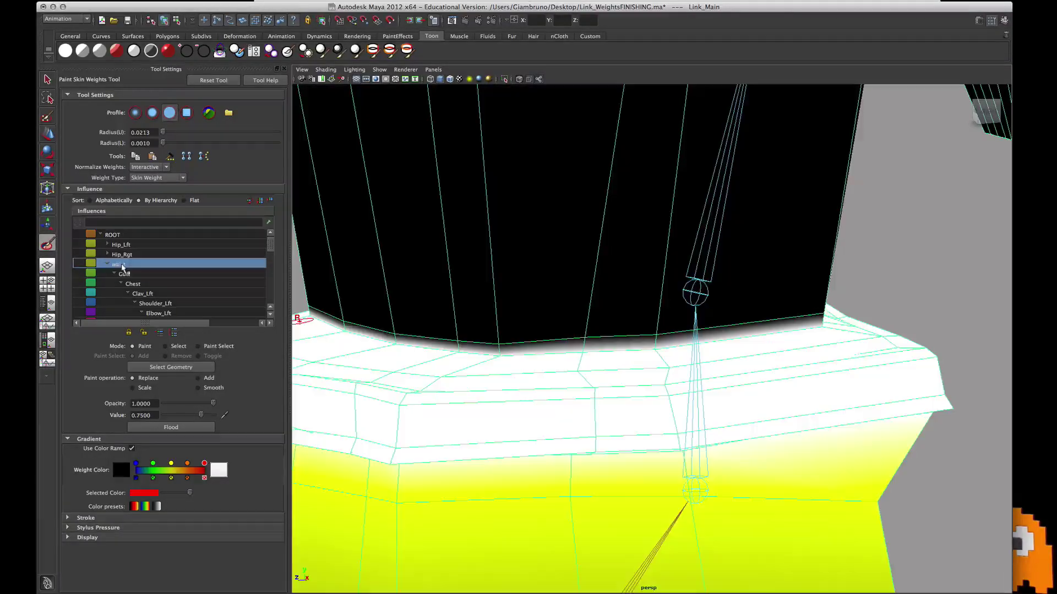
pyautogui.click(122, 274)
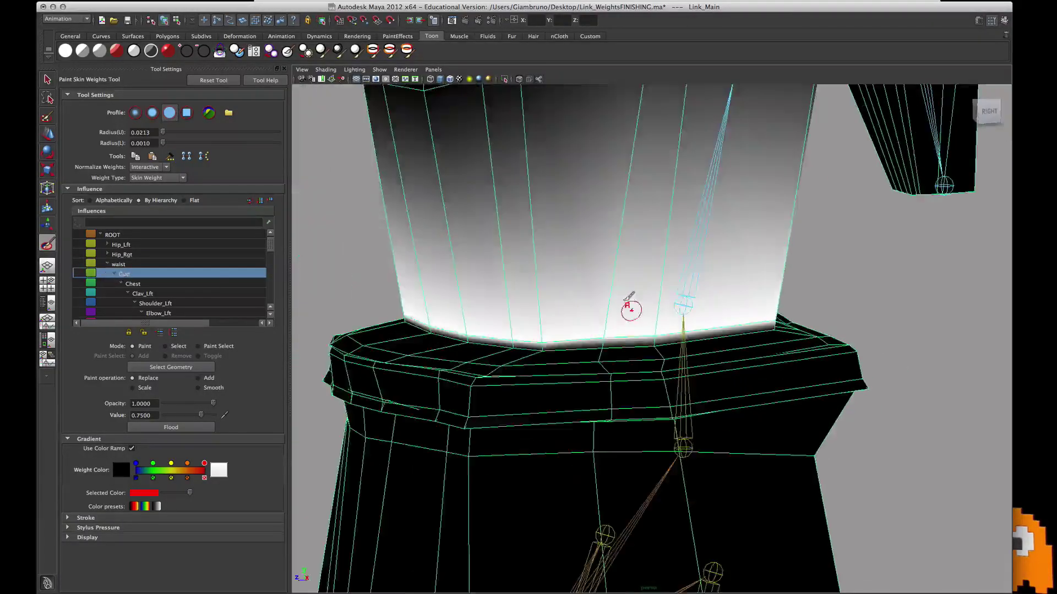
pyautogui.scroll(-4, 606, 302)
pyautogui.keyDown('alt'); pyautogui.moveTo(582, 268); pyautogui.dragTo(672, 300); pyautogui.keyUp('alt')
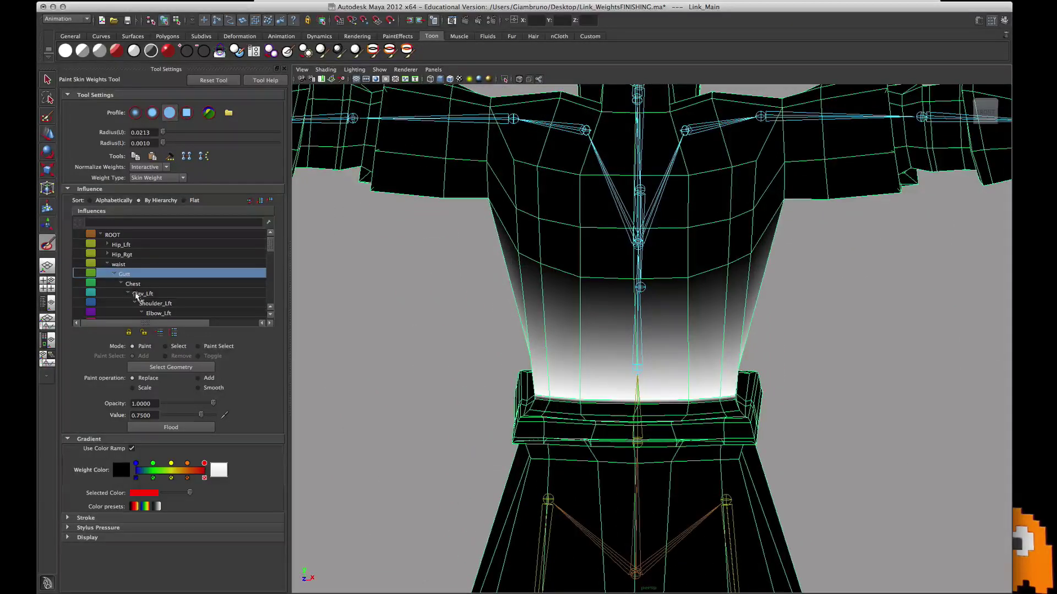
# Step: Display the Thumb_Mid_Lft influence and inspect its weights on the left thumb up close
pyautogui.scroll(-5, 988, 283)
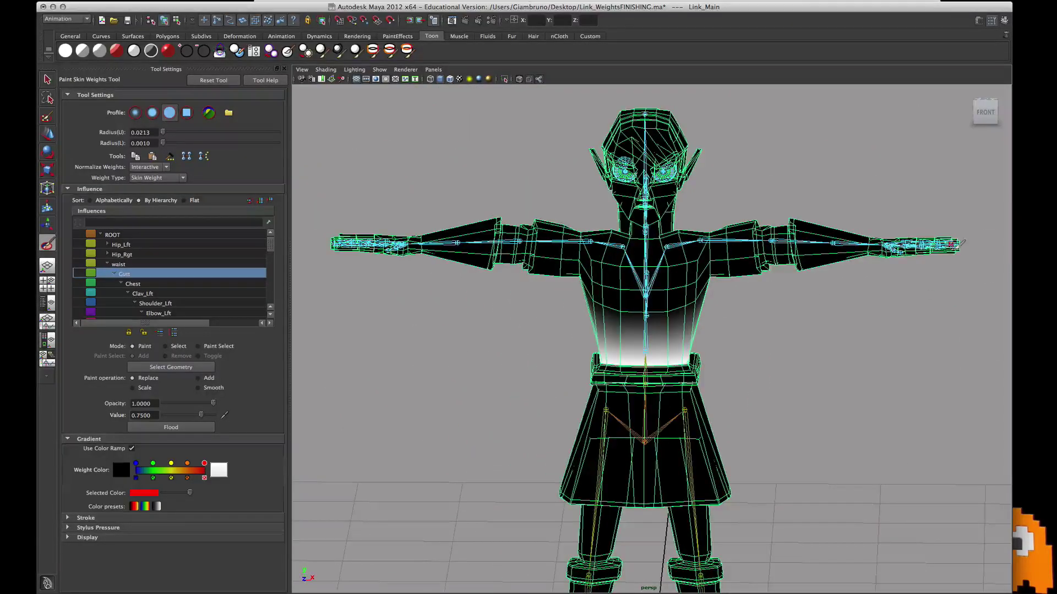
pyautogui.scroll(-6, 200, 295)
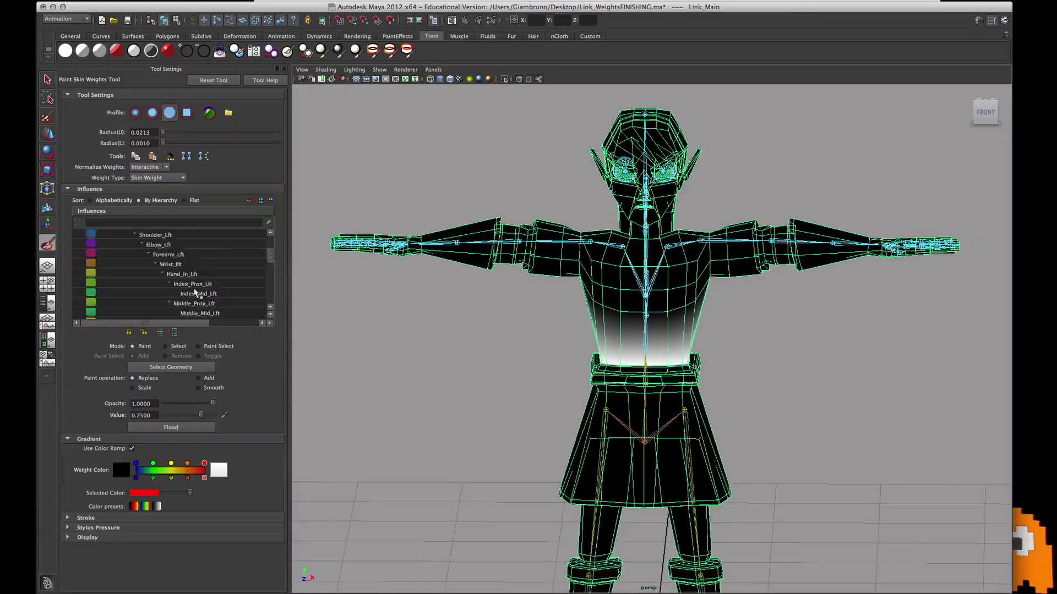
pyautogui.click(192, 274)
pyautogui.keyDown('alt'); pyautogui.moveTo(773, 274); pyautogui.dragTo(721, 336); pyautogui.keyUp('alt')
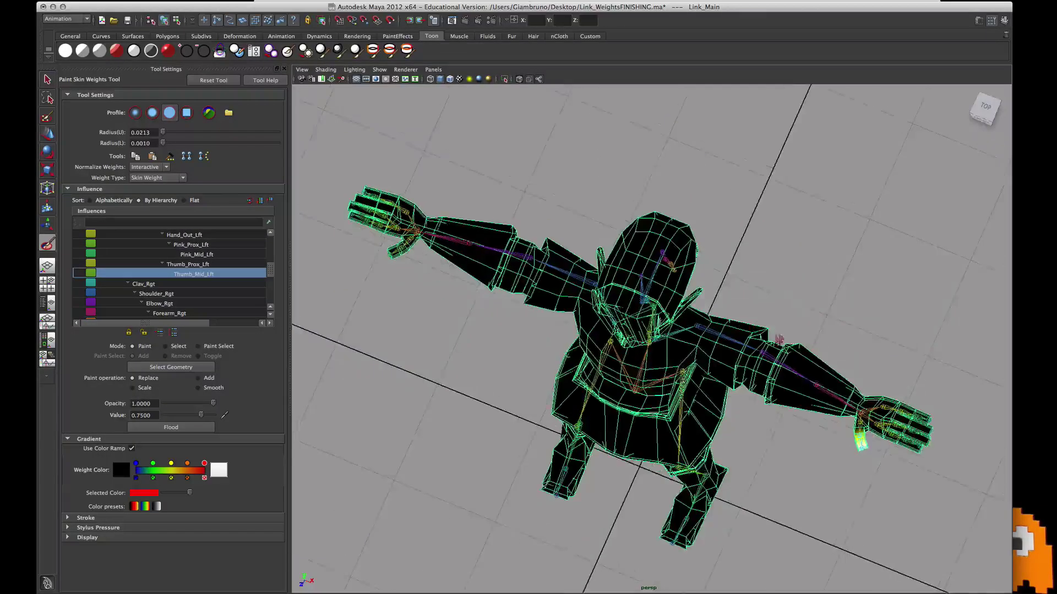
pyautogui.keyDown('alt'); pyautogui.moveTo(784, 437); pyautogui.dragTo(686, 357, button='middle'); pyautogui.keyUp('alt')
pyautogui.keyDown('alt'); pyautogui.moveTo(687, 357); pyautogui.dragTo(787, 367, button='right'); pyautogui.keyUp('alt')
pyautogui.keyDown('alt'); pyautogui.moveTo(787, 369); pyautogui.dragTo(637, 338, button='middle'); pyautogui.keyUp('alt')
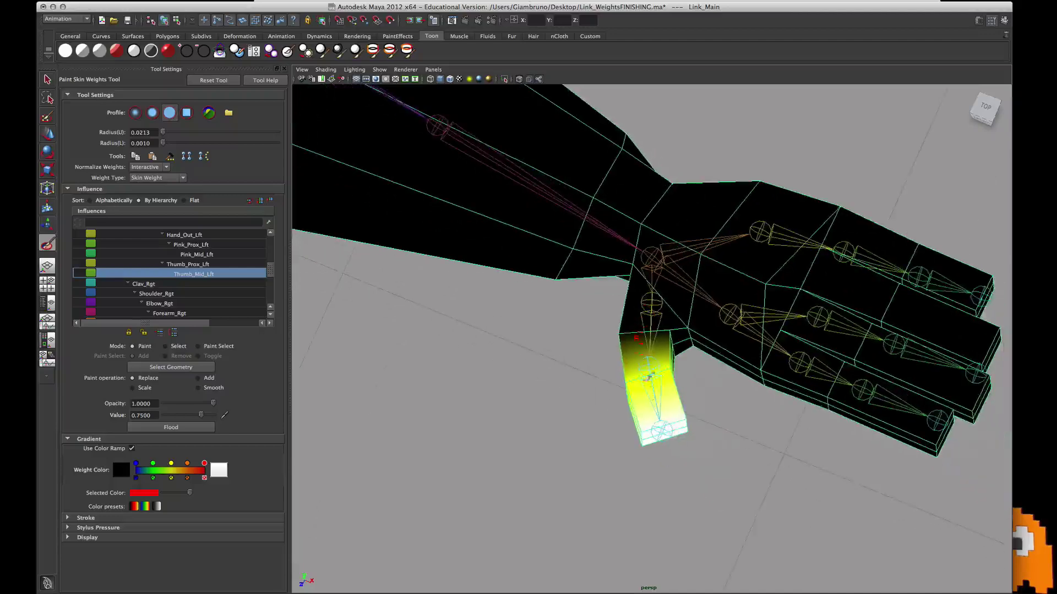
# Step: Display the Thumb_Prox_Lft influence and examine its weights at the base of the left thumb
pyautogui.click(180, 265)
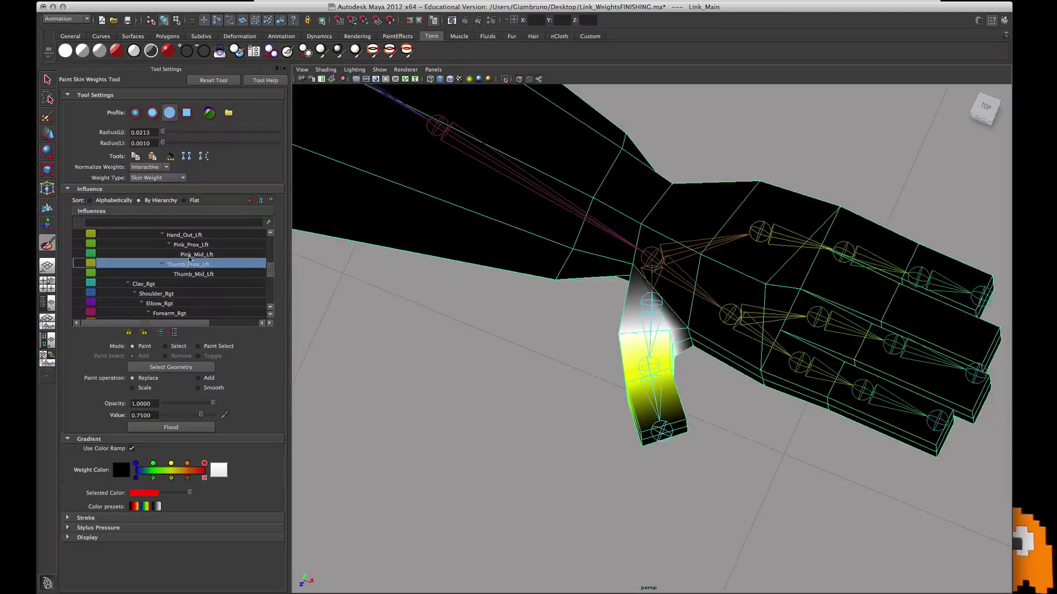
pyautogui.keyDown('alt'); pyautogui.moveTo(462, 324); pyautogui.dragTo(652, 478); pyautogui.keyUp('alt')
pyautogui.keyDown('alt'); pyautogui.moveTo(785, 396); pyautogui.dragTo(768, 404, button='right'); pyautogui.keyUp('alt')
pyautogui.keyDown('alt'); pyautogui.moveTo(768, 405); pyautogui.dragTo(688, 443, button='middle'); pyautogui.keyUp('alt')
pyautogui.keyDown('alt'); pyautogui.moveTo(688, 443); pyautogui.dragTo(687, 429); pyautogui.keyUp('alt')
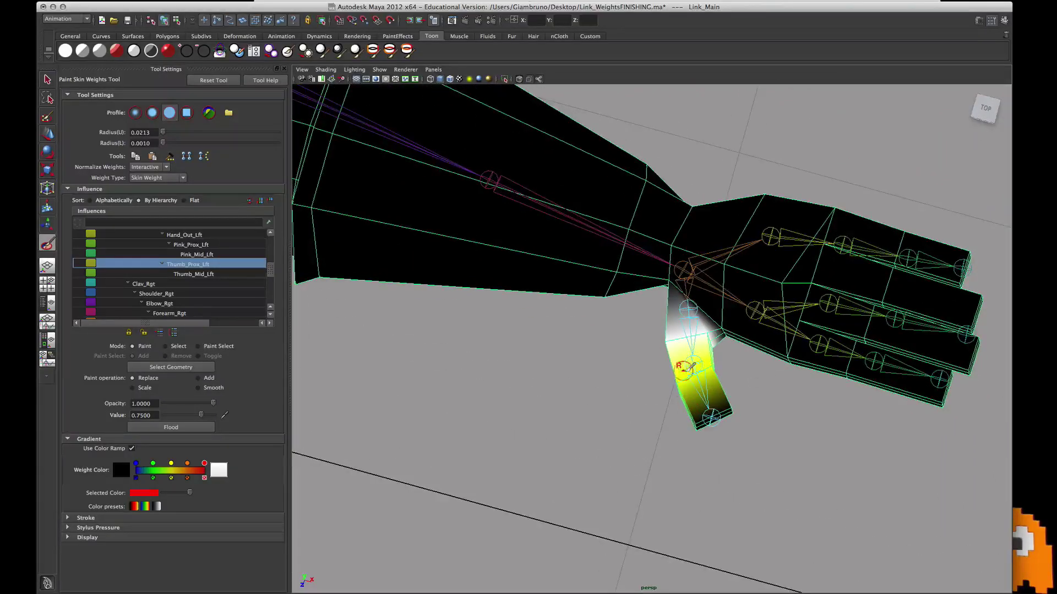
pyautogui.keyDown('alt'); pyautogui.moveTo(726, 353); pyautogui.dragTo(630, 374, button='middle'); pyautogui.keyUp('alt')
pyautogui.keyDown('alt'); pyautogui.moveTo(630, 374); pyautogui.dragTo(871, 335, button='right'); pyautogui.keyUp('alt')
pyautogui.keyDown('alt'); pyautogui.moveTo(583, 330); pyautogui.dragTo(494, 345, button='middle'); pyautogui.keyUp('alt')
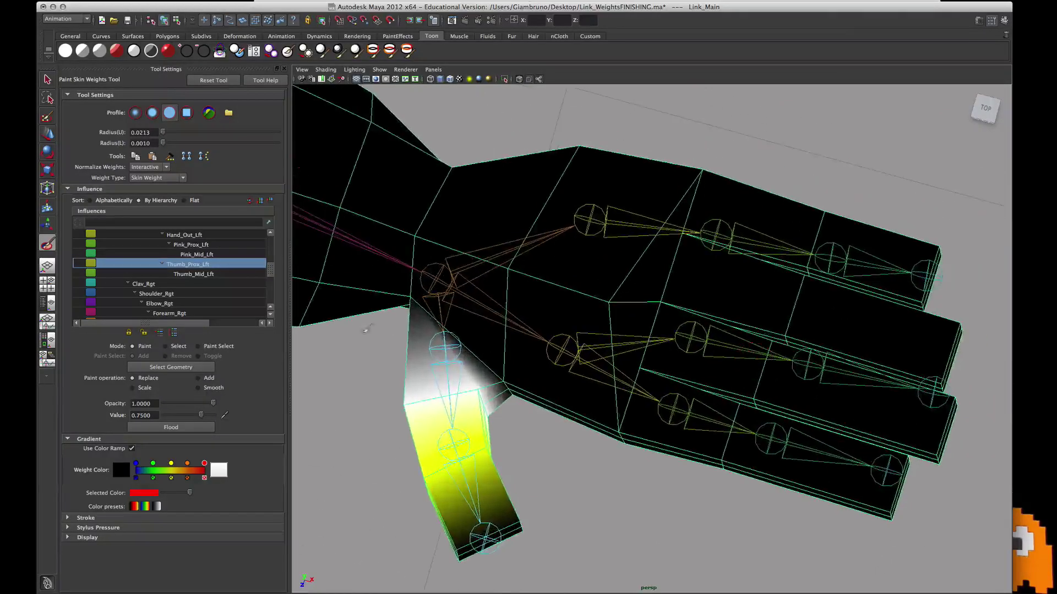
# Step: Step through the Pink_Mid_Lft, Pink_Prox_Lft and Hand_Out_Lft influences to inspect their weights on the left hand
pyautogui.click(196, 254)
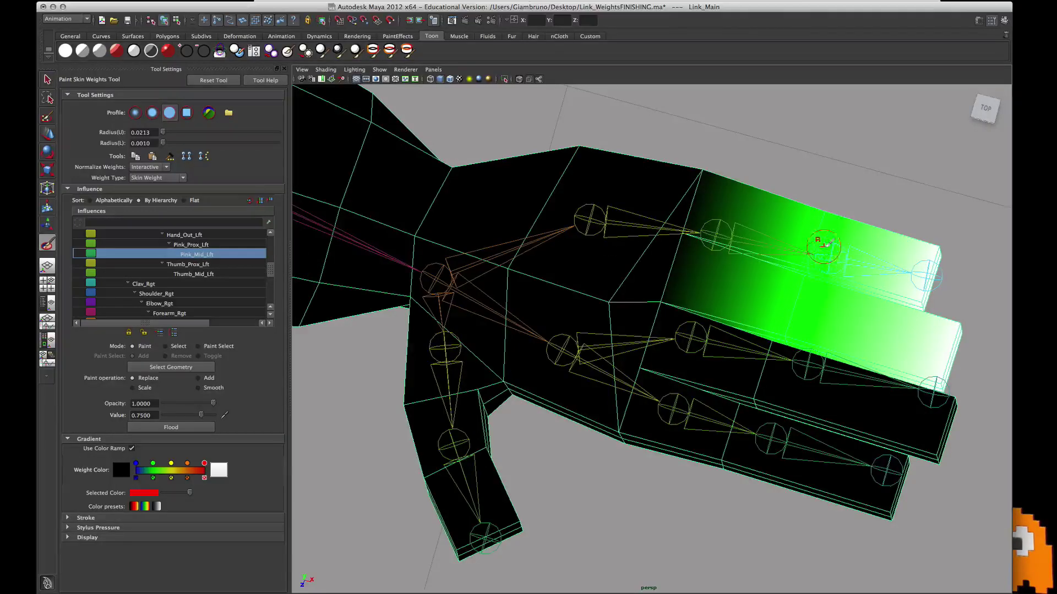
pyautogui.click(192, 245)
pyautogui.keyDown('alt'); pyautogui.moveTo(512, 238); pyautogui.dragTo(611, 240, button='right'); pyautogui.keyUp('alt')
pyautogui.click(187, 235)
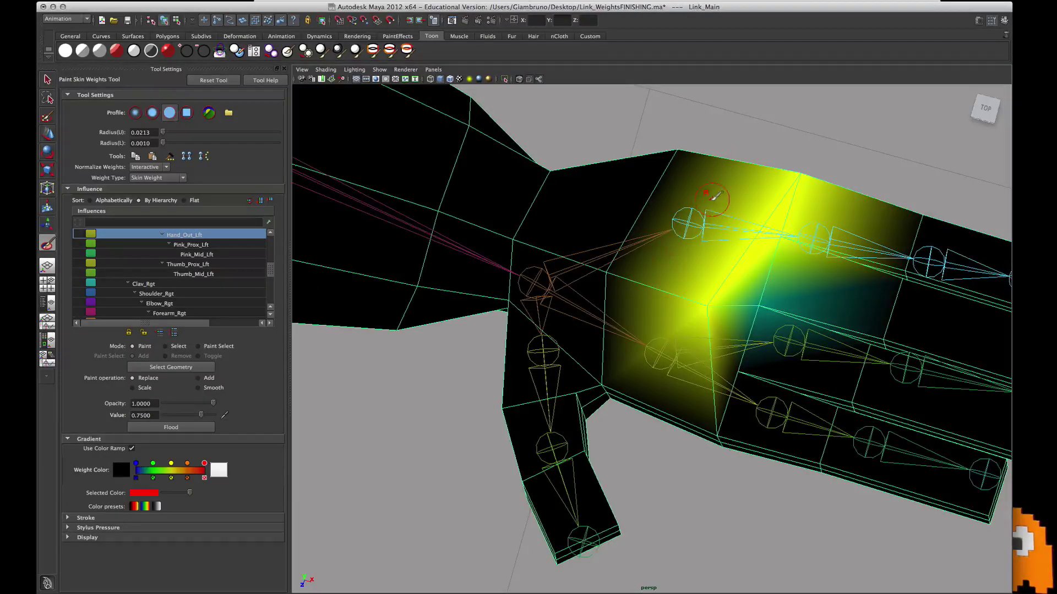
pyautogui.keyDown('alt'); pyautogui.moveTo(678, 297); pyautogui.dragTo(702, 333); pyautogui.keyUp('alt')
# Step: Display the Middle_Mid_Lft influence and inspect its weights on the left middle finger
pyautogui.scroll(3, 264, 276)
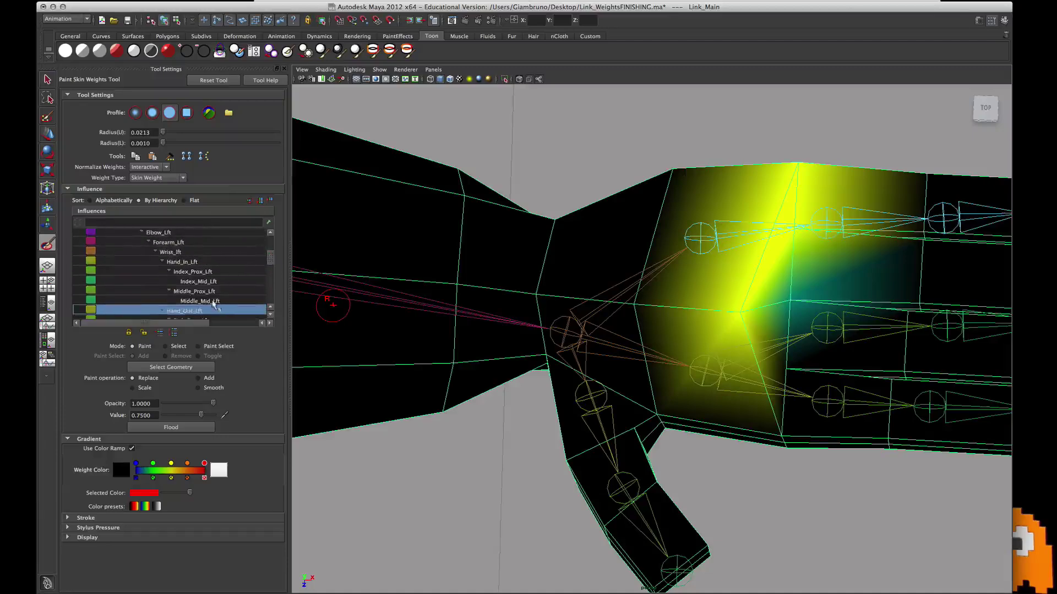
pyautogui.click(199, 301)
pyautogui.keyDown('alt'); pyautogui.moveTo(822, 324); pyautogui.dragTo(715, 309, button='middle'); pyautogui.keyUp('alt')
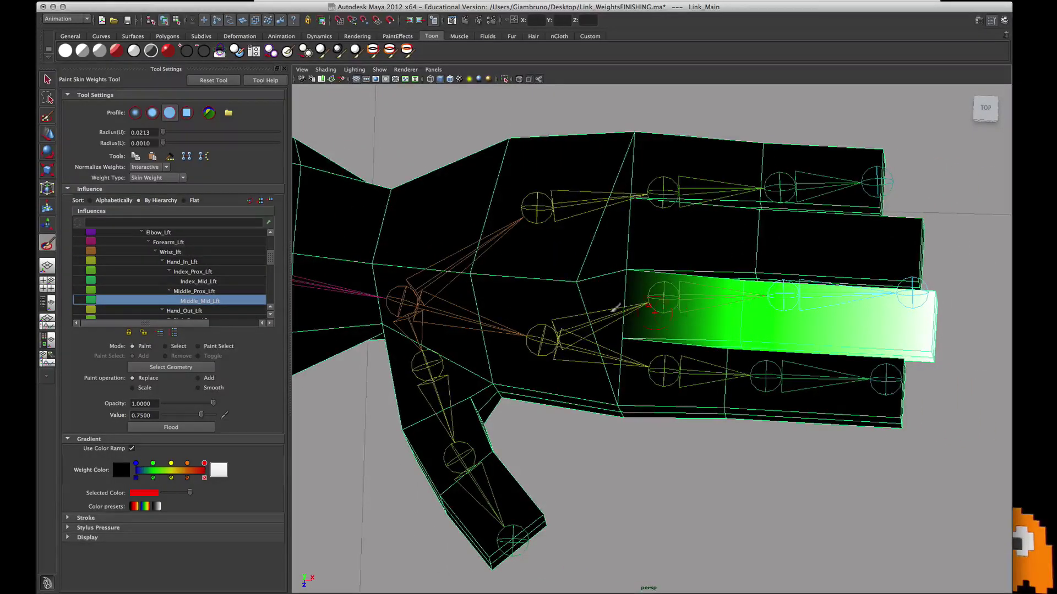
# Step: Step through the Middle_Prox_Lft, Index_Mid_Lft and Index_Prox_Lft influences to inspect their weights on the left fingers
pyautogui.click(193, 292)
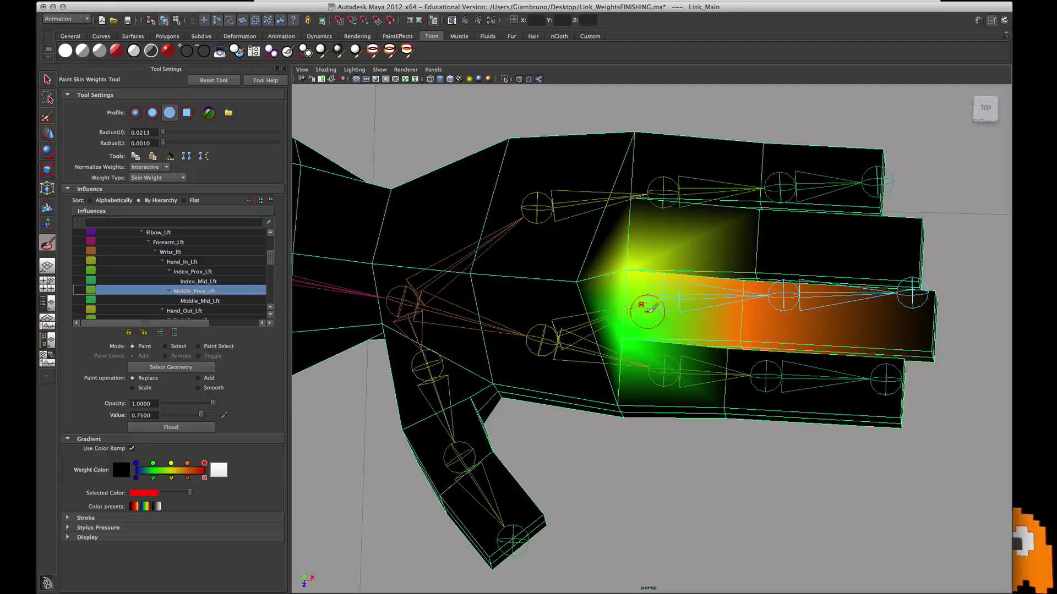
pyautogui.click(192, 281)
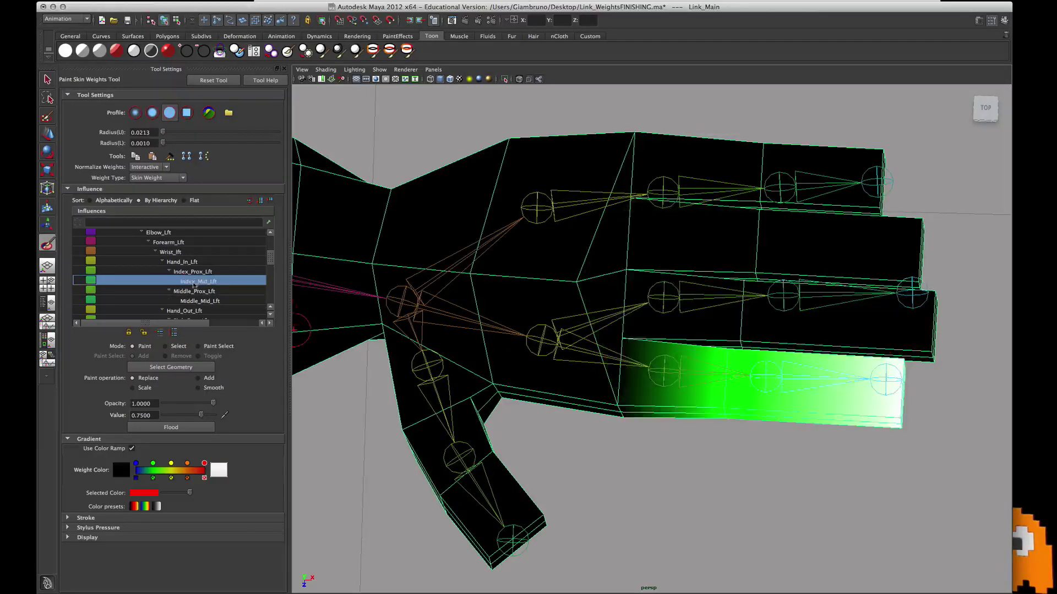
pyautogui.moveTo(646, 353)
pyautogui.keyDown('alt'); pyautogui.mouseDown()
pyautogui.moveTo(676, 228)
pyautogui.moveTo(645, 366)
pyautogui.mouseUp(); pyautogui.keyUp('alt')
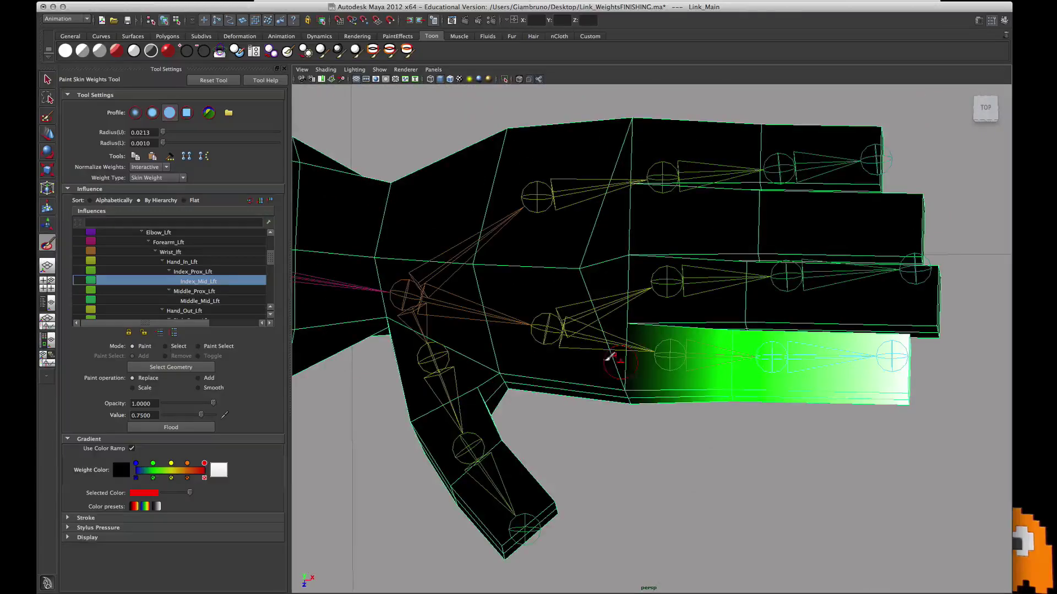
pyautogui.click(192, 272)
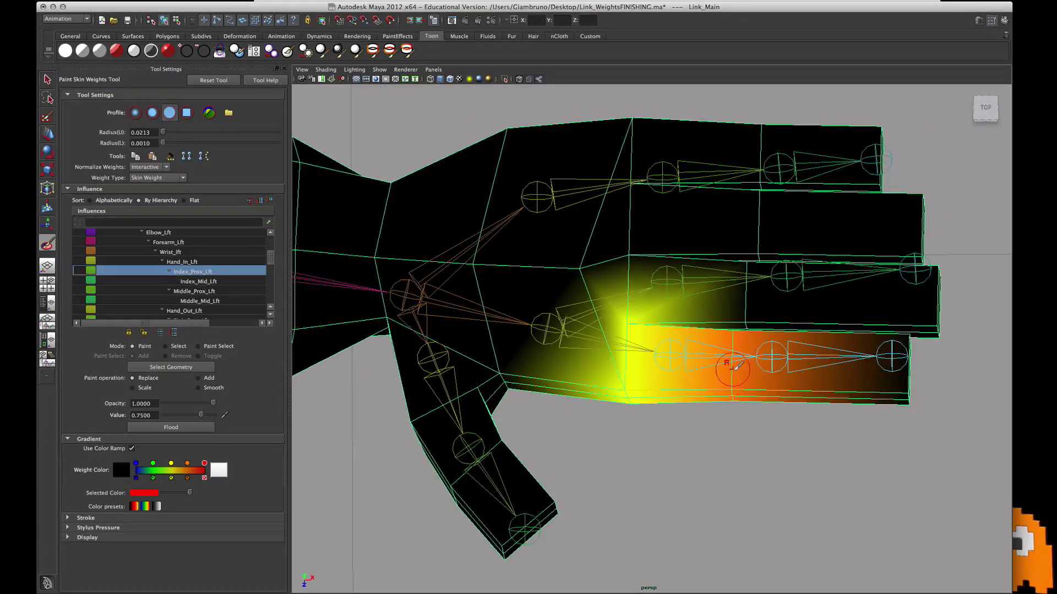
# Step: Display the Hand_In_Lft influence and inspect its weights across the left palm from an angled view
pyautogui.click(183, 263)
pyautogui.keyDown('alt'); pyautogui.moveTo(630, 345); pyautogui.dragTo(672, 367); pyautogui.keyUp('alt')
pyautogui.moveTo(692, 323)
pyautogui.keyDown('alt'); pyautogui.mouseDown()
pyautogui.moveTo(675, 328)
pyautogui.moveTo(651, 429)
pyautogui.moveTo(687, 418)
pyautogui.moveTo(757, 439)
pyautogui.moveTo(751, 479)
pyautogui.mouseUp(); pyautogui.keyUp('alt')
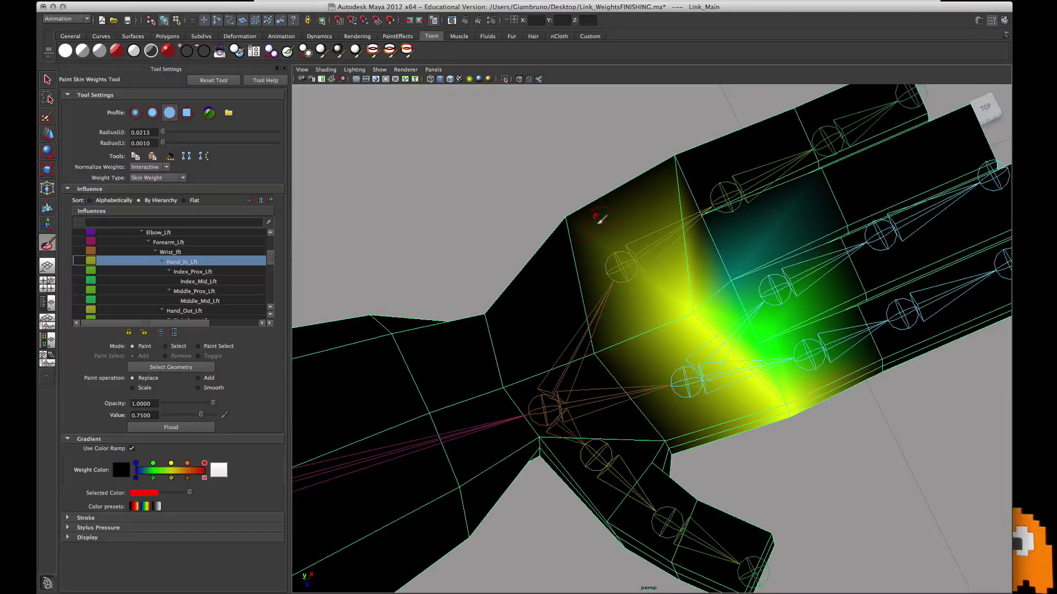
# Step: Compare the Wrist_lft and Forearm_Lft influences, then examine the Wrist_lft weights from the front on the smoothed mesh
pyautogui.click(170, 252)
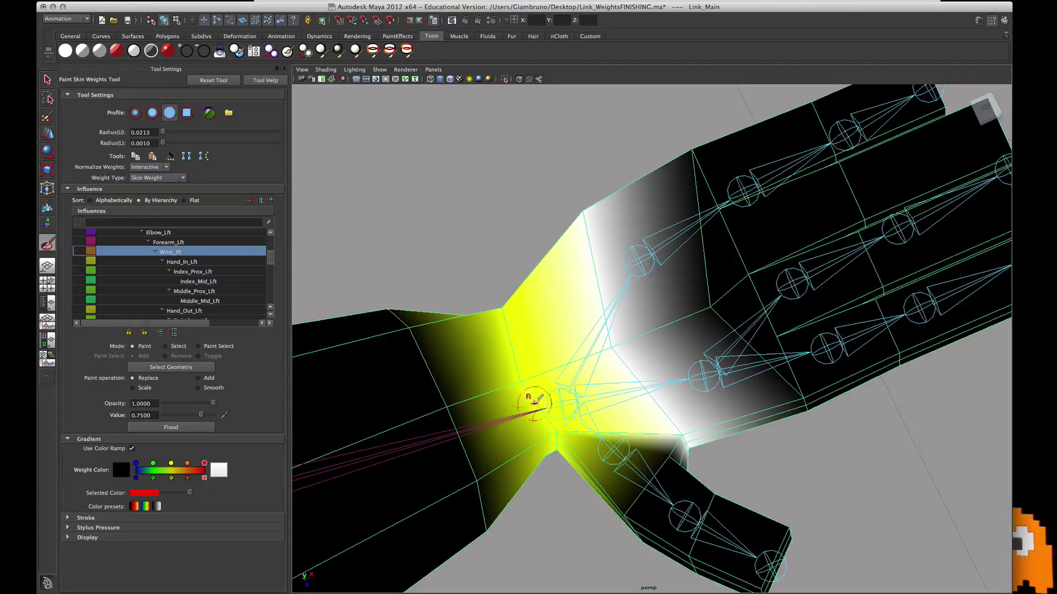
pyautogui.click(168, 242)
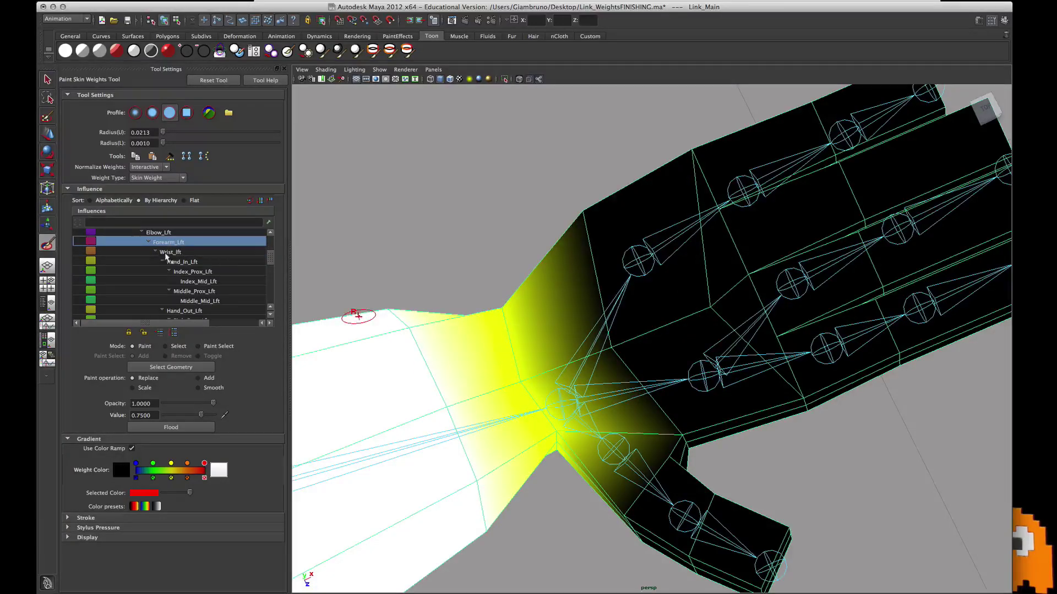
pyautogui.click(163, 252)
pyautogui.press('3')
pyautogui.keyDown('alt'); pyautogui.moveTo(578, 415); pyautogui.dragTo(603, 504); pyautogui.keyUp('alt')
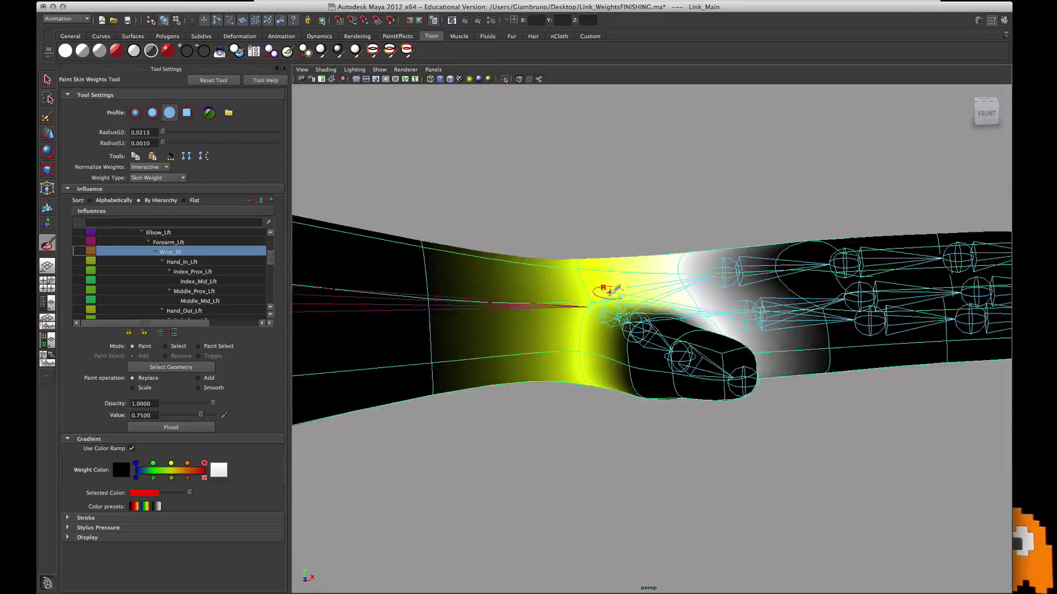
# Step: Select the Wrist_lft joint and test how the smoothed mesh deforms around the left wrist
pyautogui.middleClick(608, 295)
pyautogui.keyDown('alt'); pyautogui.moveTo(622, 272); pyautogui.dragTo(641, 322); pyautogui.keyUp('alt')
pyautogui.click(622, 317)
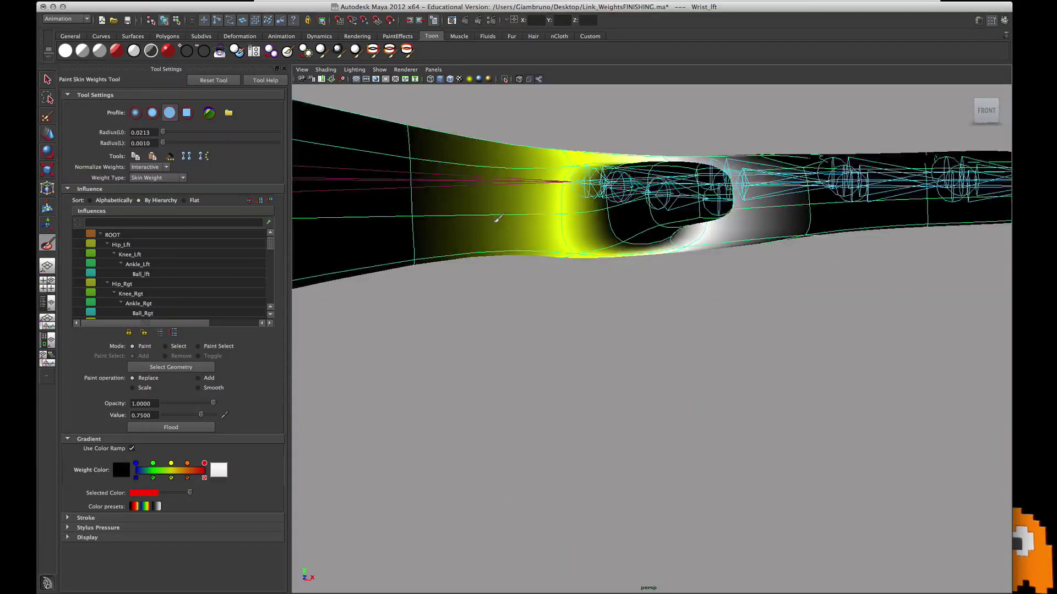
pyautogui.keyDown('alt'); pyautogui.moveTo(496, 217); pyautogui.dragTo(546, 345); pyautogui.keyUp('alt')
pyautogui.keyDown('alt'); pyautogui.moveTo(546, 345); pyautogui.dragTo(628, 47, button='middle'); pyautogui.keyUp('alt')
# Step: Paint the Forearm_Lft influence around the left wrist edges with Replace at a value of 0.75
pyautogui.scroll(-5, 166, 276)
pyautogui.click(168, 244)
pyautogui.moveTo(622, 190)
pyautogui.mouseDown()
pyautogui.moveTo(625, 137)
pyautogui.moveTo(620, 271)
pyautogui.moveTo(637, 259)
pyautogui.moveTo(624, 454)
pyautogui.moveTo(653, 200)
pyautogui.moveTo(632, 220)
pyautogui.moveTo(612, 291)
pyautogui.mouseUp()
pyautogui.moveTo(612, 291)
pyautogui.keyDown('alt'); pyautogui.mouseDown()
pyautogui.moveTo(573, 352)
pyautogui.moveTo(573, 276)
pyautogui.moveTo(460, 413)
pyautogui.moveTo(581, 388)
pyautogui.mouseUp(); pyautogui.keyUp('alt')
# Step: Display the Wrist_lft influence, test-rotate the left wrist joint on the smoothed mesh, and return to the unsmoothed mesh
pyautogui.click(180, 254)
pyautogui.press('3')
pyautogui.middleClick(672, 352)
pyautogui.moveTo(692, 323); pyautogui.dragTo(704, 425, button='middle')
pyautogui.keyDown('alt'); pyautogui.moveTo(669, 435); pyautogui.dragTo(656, 317); pyautogui.keyUp('alt')
pyautogui.keyDown('alt'); pyautogui.moveTo(705, 345); pyautogui.dragTo(611, 458); pyautogui.keyUp('alt')
pyautogui.click(562, 367)
pyautogui.keyDown('alt'); pyautogui.moveTo(562, 368); pyautogui.dragTo(646, 357, button='right'); pyautogui.keyUp('alt')
pyautogui.press('1')
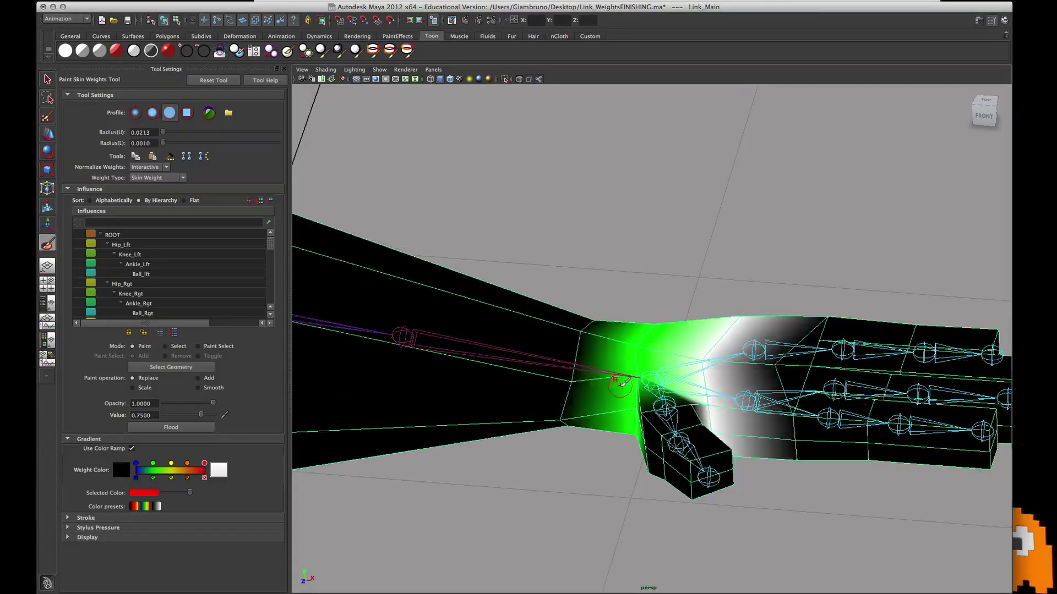
# Step: Display the Forearm_Lft influence and inspect its weights along the left forearm to the wrist
pyautogui.keyDown('alt'); pyautogui.moveTo(586, 424); pyautogui.dragTo(718, 344); pyautogui.keyUp('alt')
pyautogui.scroll(-5, 145, 301)
pyautogui.click(164, 265)
pyautogui.keyDown('alt'); pyautogui.moveTo(730, 389); pyautogui.dragTo(812, 348, button='middle'); pyautogui.keyUp('alt')
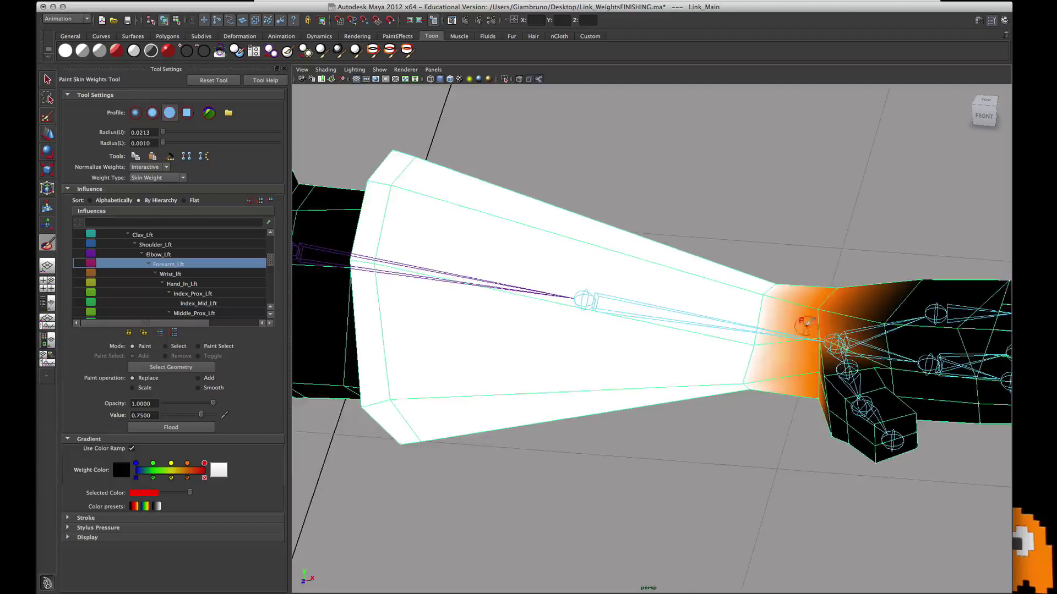
# Step: Display the Elbow_Lft influence and inspect its weights at the left elbow up close
pyautogui.keyDown('alt'); pyautogui.moveTo(502, 323); pyautogui.dragTo(455, 264); pyautogui.keyUp('alt')
pyautogui.scroll(3, 461, 274)
pyautogui.keyDown('alt'); pyautogui.moveTo(441, 271); pyautogui.dragTo(498, 357, button='middle'); pyautogui.keyUp('alt')
pyautogui.click(157, 255)
pyautogui.moveTo(474, 353)
pyautogui.keyDown('alt'); pyautogui.mouseDown()
pyautogui.moveTo(428, 347)
pyautogui.moveTo(467, 370)
pyautogui.mouseUp(); pyautogui.keyUp('alt')
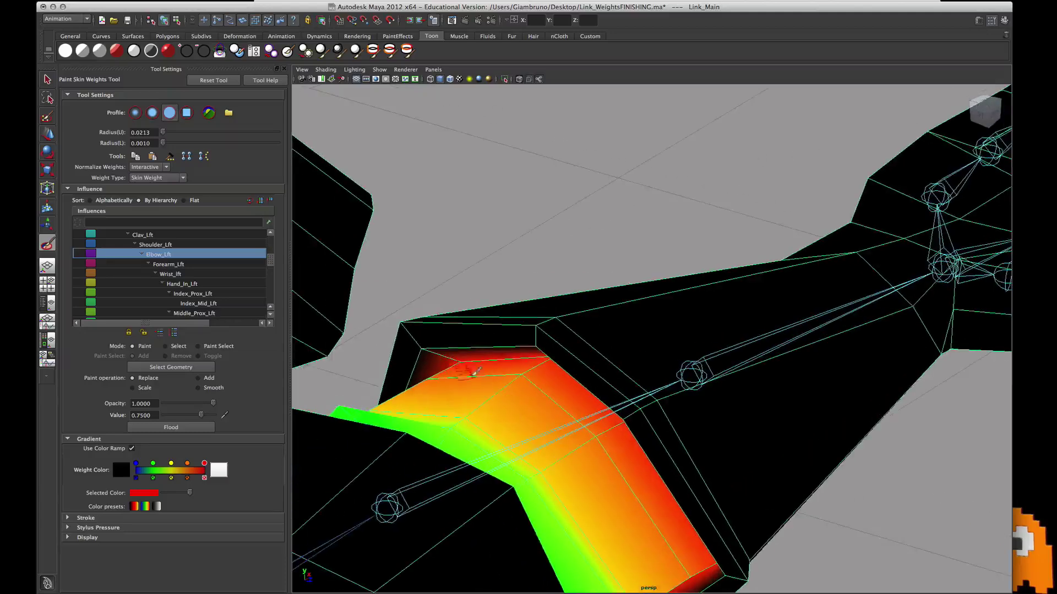
# Step: Compare the Shoulder_Lft and Elbow_Lft influences around the left elbow, ending on Elbow_Lft in a front view
pyautogui.click(159, 244)
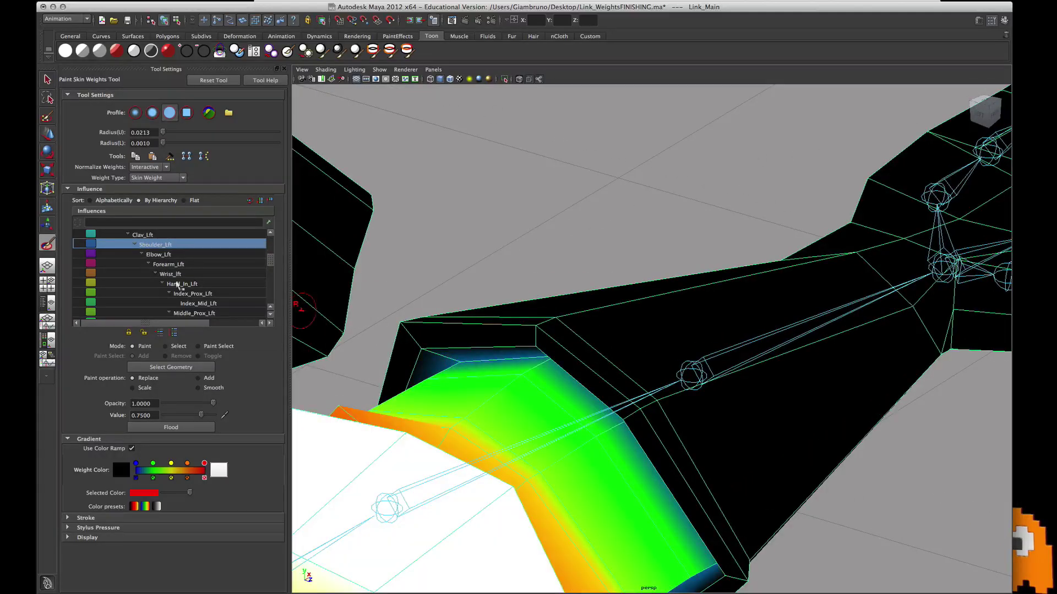
pyautogui.keyDown('alt'); pyautogui.moveTo(526, 388); pyautogui.dragTo(566, 311); pyautogui.keyUp('alt')
pyautogui.click(141, 254)
pyautogui.click(141, 255)
pyautogui.click(158, 254)
pyautogui.scroll(-4, 652, 342)
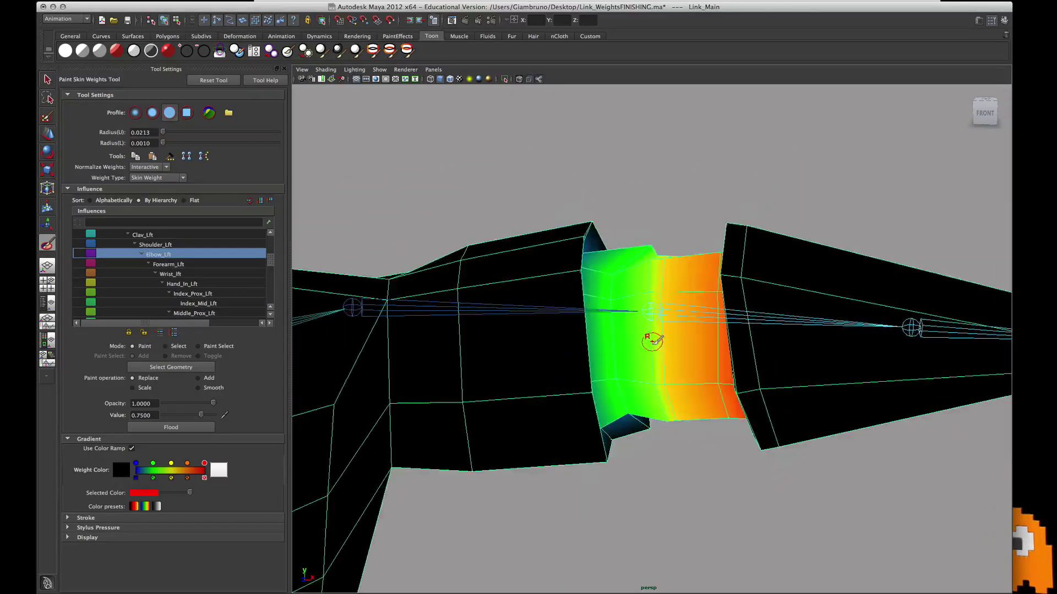
# Step: Display the Shoulder_Lft influence, test-rotate the left shoulder joint, and undo the rotation
pyautogui.click(153, 246)
pyautogui.keyDown('alt'); pyautogui.moveTo(484, 352); pyautogui.dragTo(551, 308); pyautogui.keyUp('alt')
pyautogui.middleClick(548, 309)
pyautogui.moveTo(569, 278); pyautogui.dragTo(552, 341, button='middle')
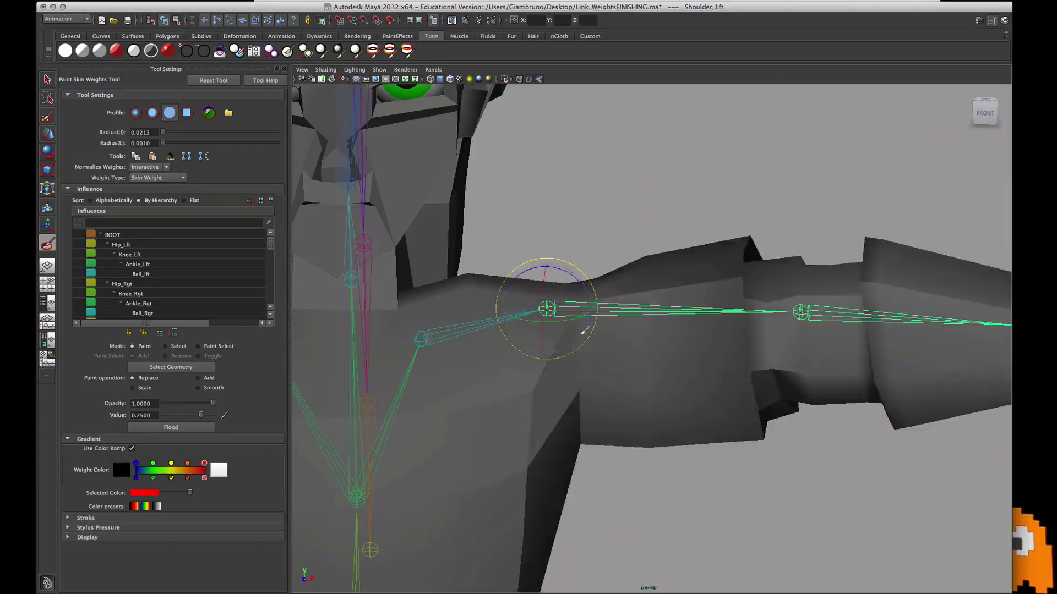
pyautogui.press('z')
# Step: Display the Clav_Lft influence and inspect its weights over the left shoulder and chest
pyautogui.keyDown('alt'); pyautogui.moveTo(613, 371); pyautogui.dragTo(592, 417); pyautogui.keyUp('alt')
pyautogui.keyDown('alt'); pyautogui.moveTo(572, 454); pyautogui.dragTo(558, 379); pyautogui.keyUp('alt')
pyautogui.scroll(-2, 146, 276)
pyautogui.click(144, 291)
pyautogui.click(142, 284)
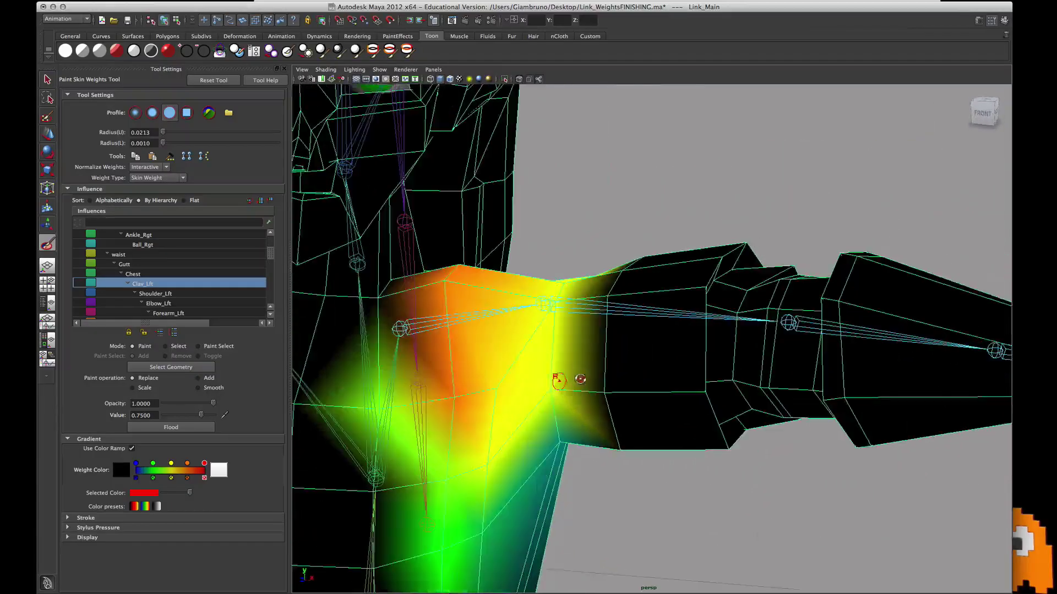
# Step: Test-rotate the left clavicle joint to check how its weights deform the shoulder on the smoothed mesh
pyautogui.middleClick(401, 327)
pyautogui.moveTo(388, 290)
pyautogui.mouseDown(button='middle')
pyautogui.moveTo(376, 307)
pyautogui.moveTo(401, 277)
pyautogui.moveTo(372, 334)
pyautogui.mouseUp(button='middle')
pyautogui.hotkey('alt', 'v')
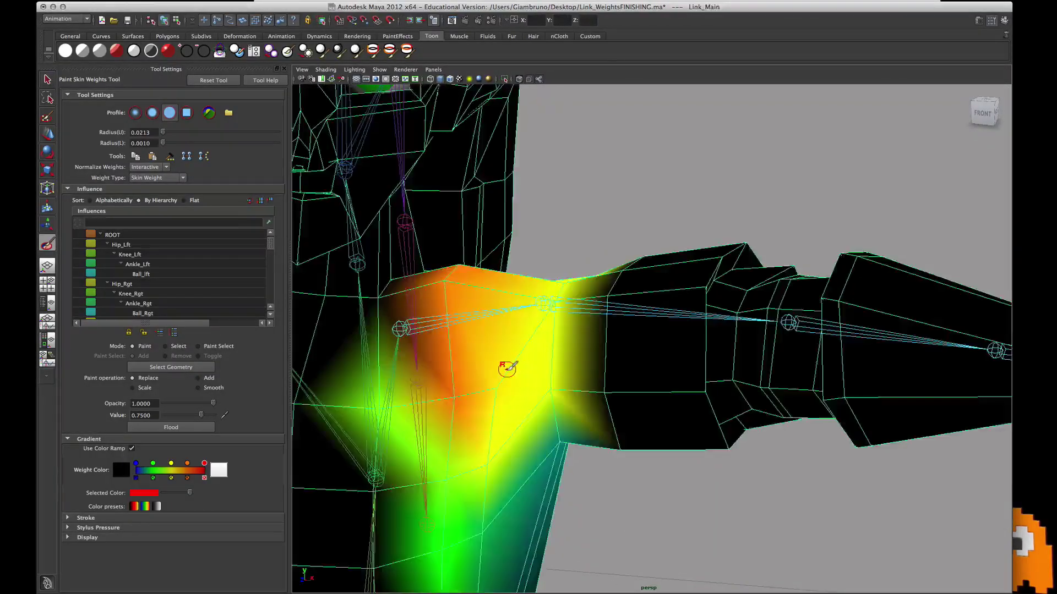
pyautogui.hotkey('alt', 'v')
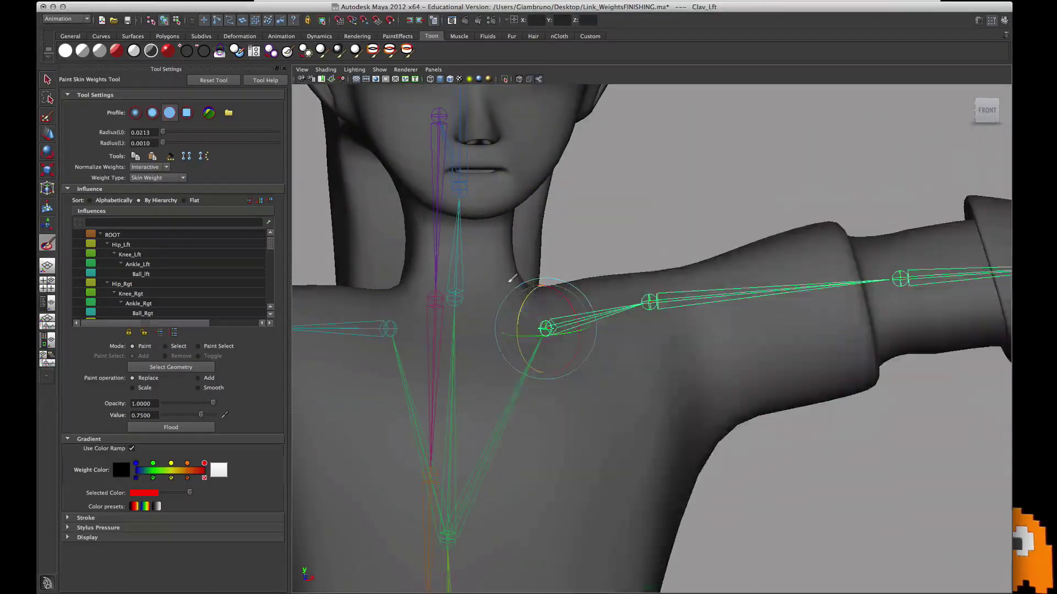
pyautogui.hotkey('alt', 'v')
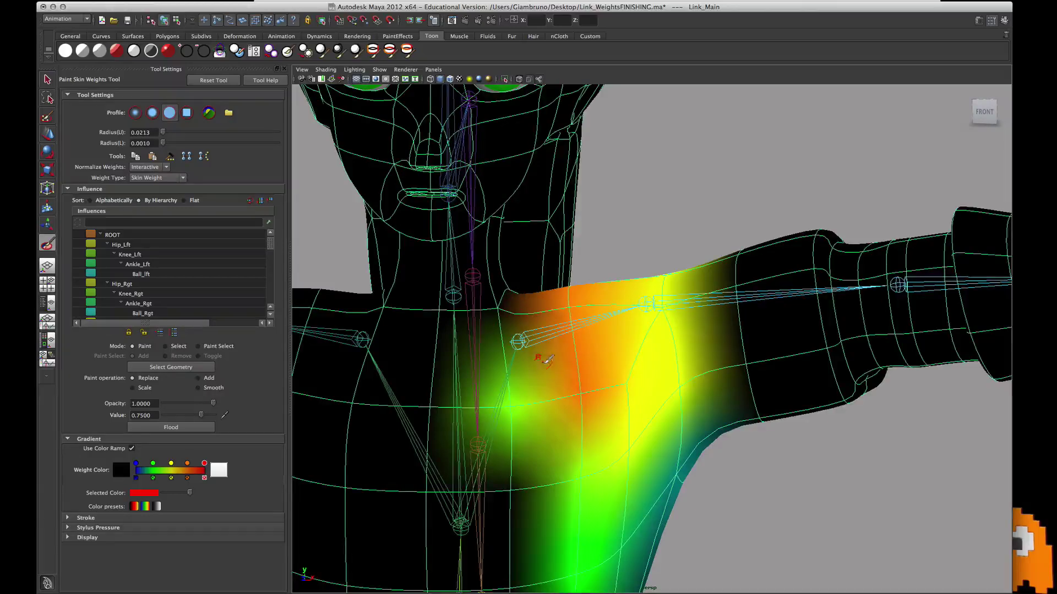
pyautogui.keyDown('alt'); pyautogui.moveTo(573, 292); pyautogui.dragTo(569, 305); pyautogui.keyUp('alt')
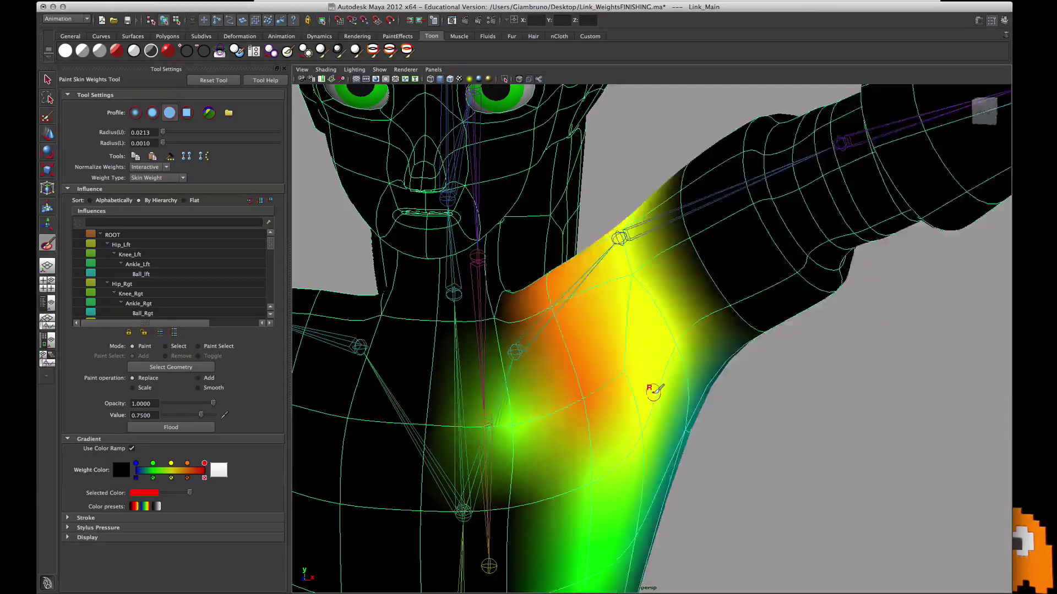
# Step: Alternate between the Chest and Clav_Lft influences to compare their weights at the left shoulder on the unsmoothed mesh
pyautogui.click(141, 304)
pyautogui.click(138, 296)
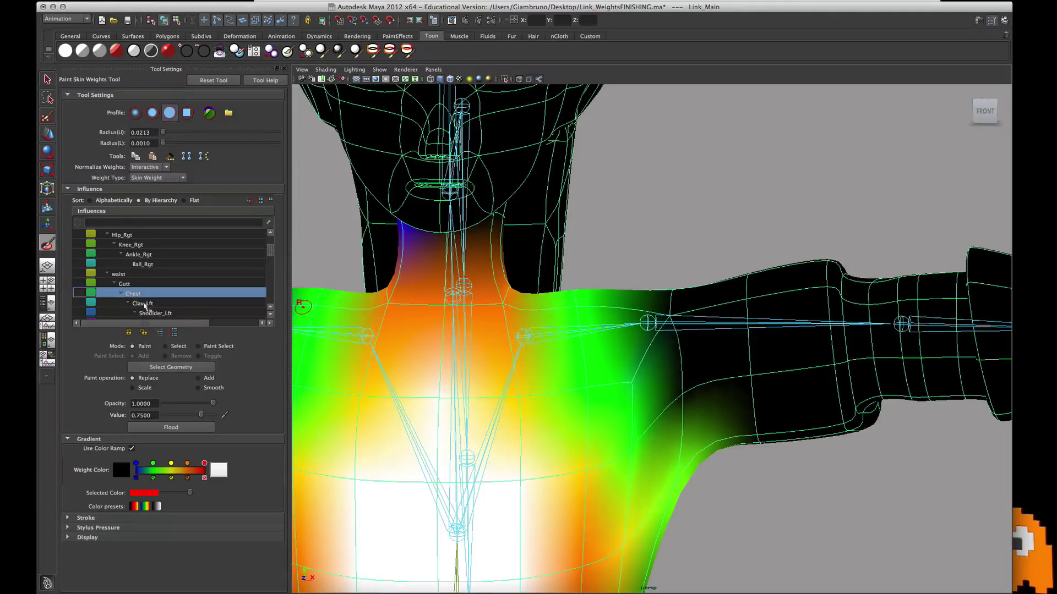
pyautogui.click(145, 304)
pyautogui.press('1')
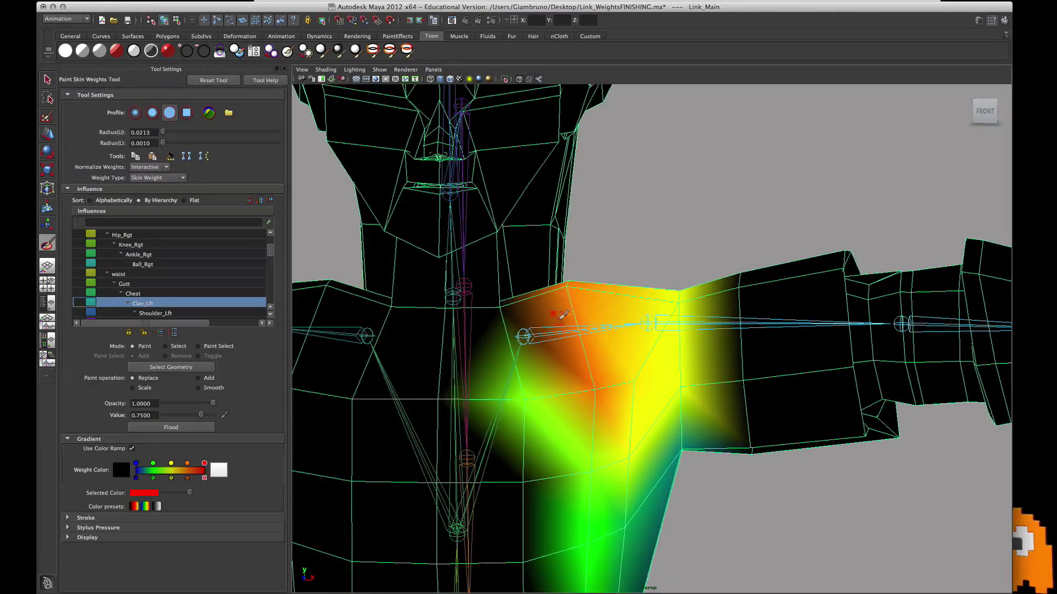
pyautogui.click(139, 295)
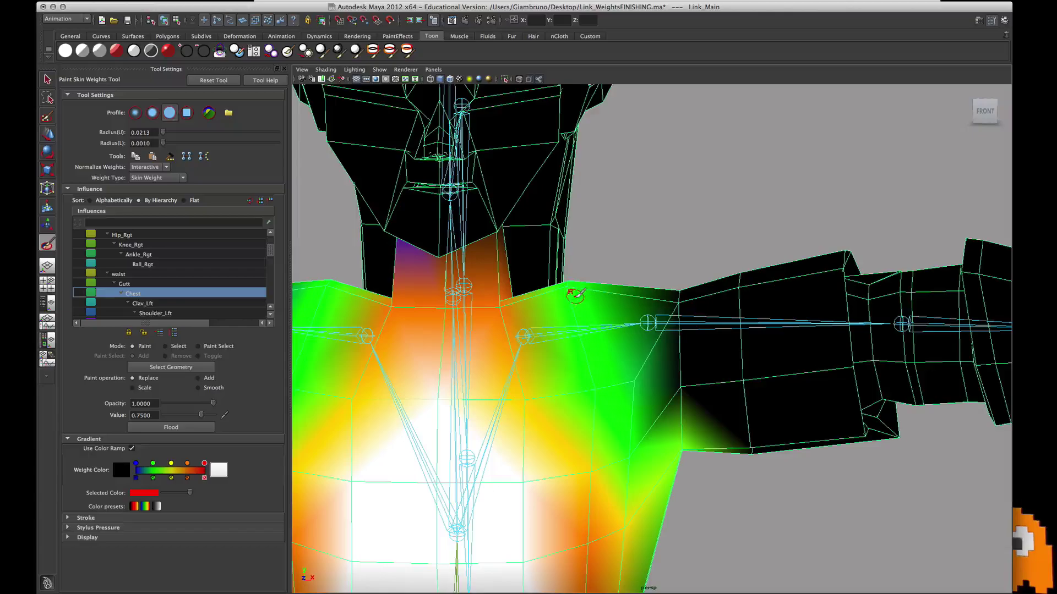
pyautogui.click(139, 304)
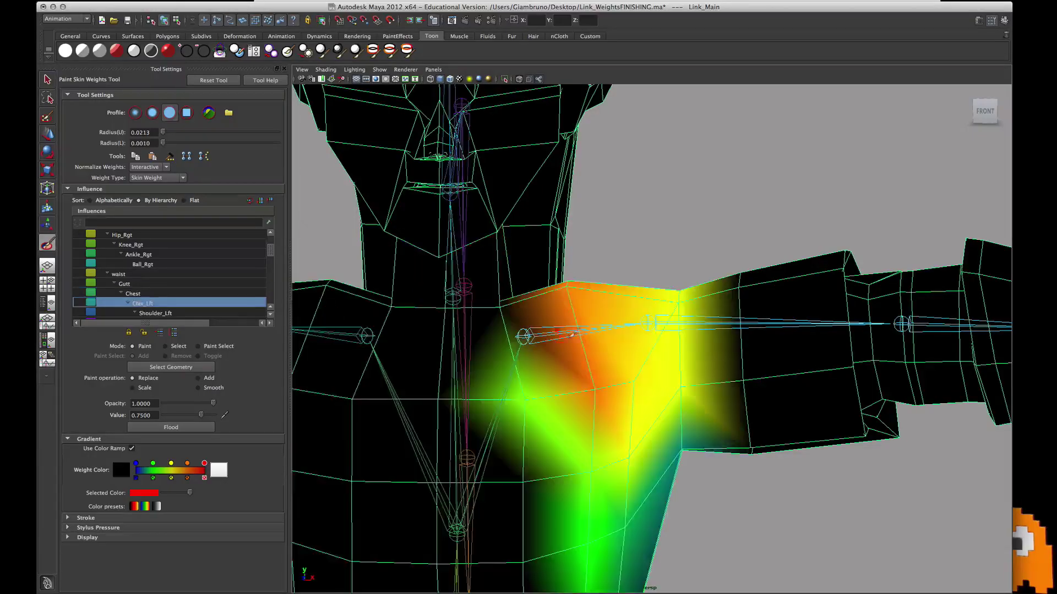
pyautogui.moveTo(644, 369)
pyautogui.keyDown('alt'); pyautogui.mouseDown()
pyautogui.moveTo(479, 358)
pyautogui.moveTo(677, 385)
pyautogui.moveTo(668, 377)
pyautogui.moveTo(608, 409)
pyautogui.moveTo(767, 405)
pyautogui.mouseUp(); pyautogui.keyUp('alt')
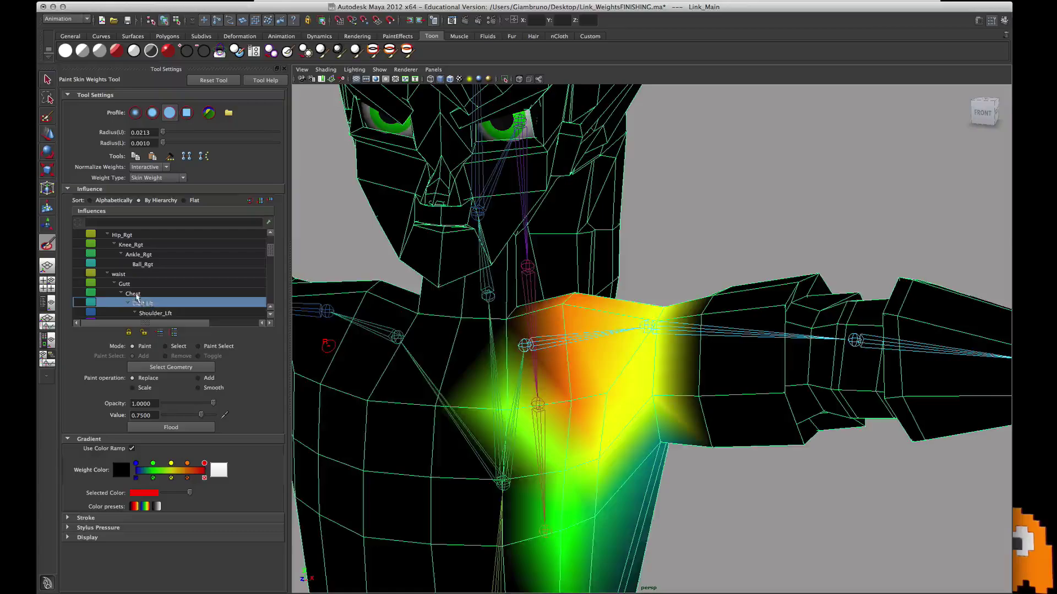
# Step: Display the Chest influence and inspect its weights across the torso, shoulders and neck from several angles
pyautogui.click(134, 293)
pyautogui.keyDown('alt'); pyautogui.moveTo(524, 369); pyautogui.dragTo(462, 356); pyautogui.keyUp('alt')
pyautogui.click(119, 274)
pyautogui.click(132, 294)
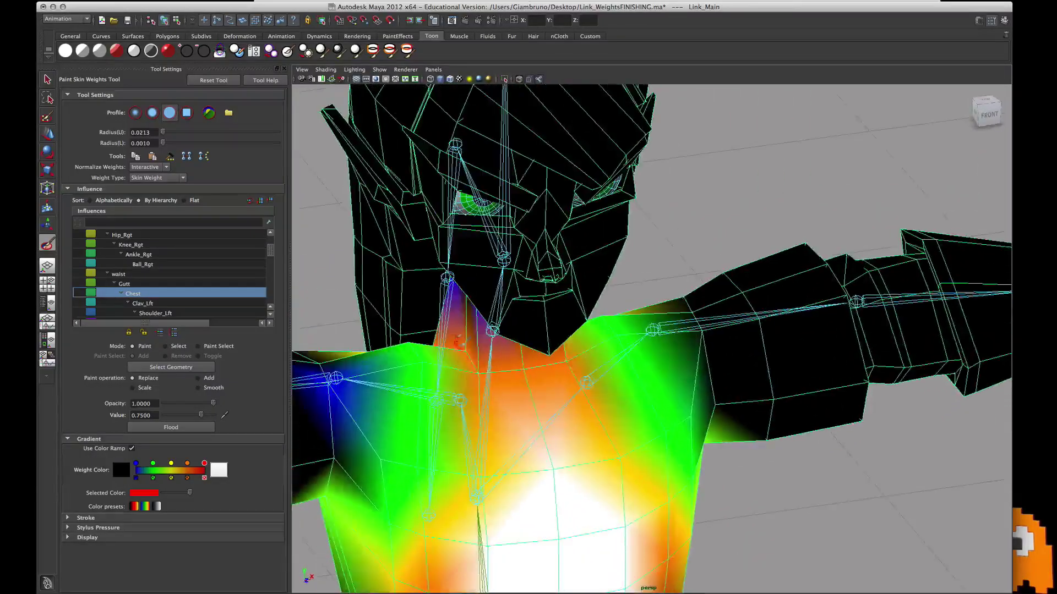
pyautogui.keyDown('alt'); pyautogui.moveTo(609, 448); pyautogui.dragTo(506, 406); pyautogui.keyUp('alt')
# Step: Collapse the Clav_Lft branch in the influence hierarchy and display the Clav_Lft influence again
pyautogui.click(128, 293)
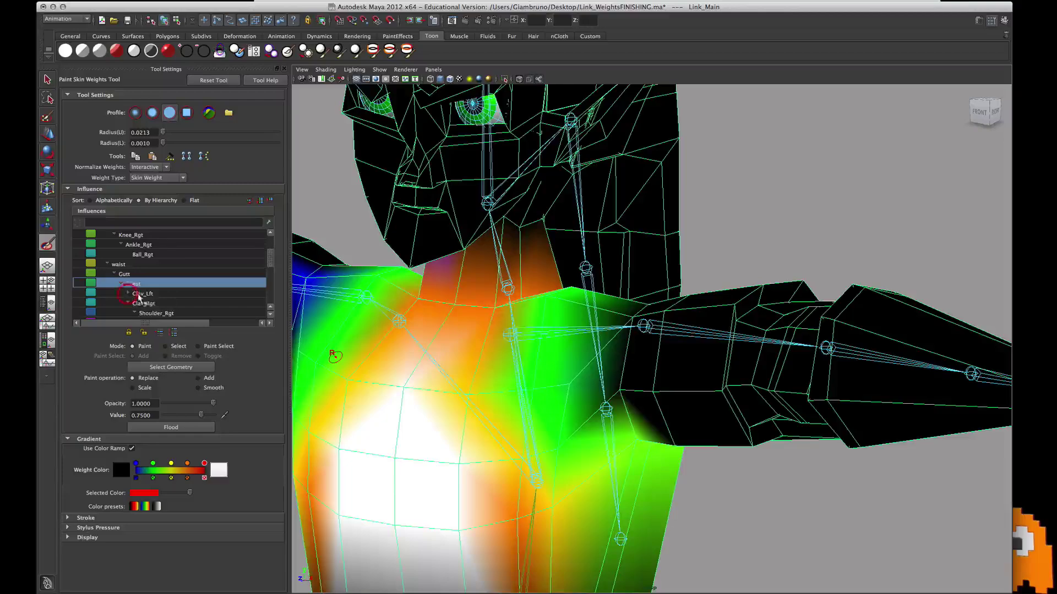
pyautogui.click(138, 293)
pyautogui.keyDown('alt'); pyautogui.moveTo(471, 342); pyautogui.dragTo(507, 344); pyautogui.keyUp('alt')
pyautogui.scroll(-3, 220, 282)
pyautogui.scroll(4, 199, 285)
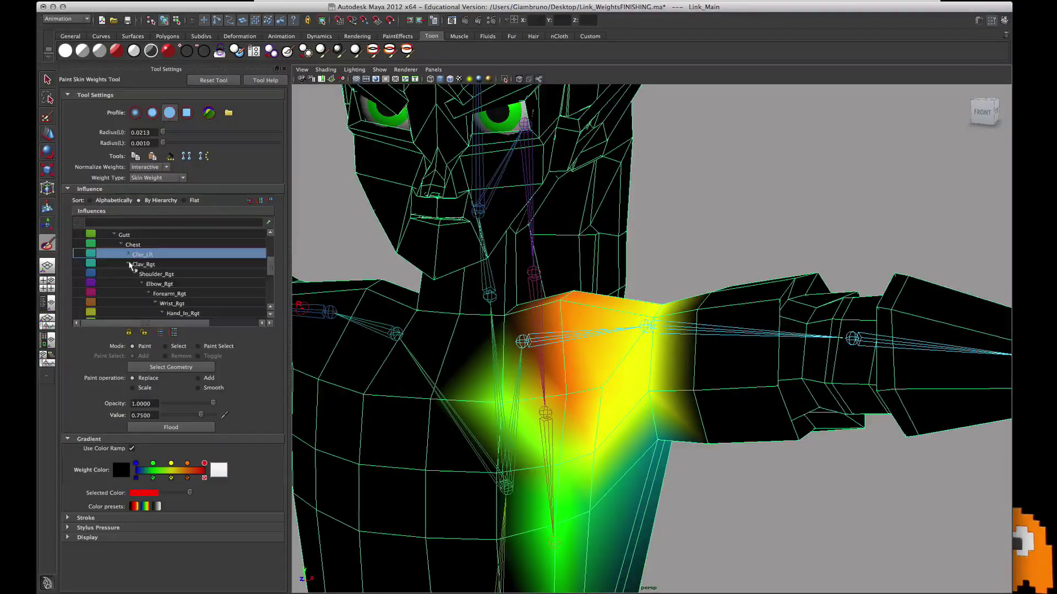
# Step: Collapse the Clav_Rgt branch and display the Neck influence to inspect its weights from the front
pyautogui.click(139, 275)
pyautogui.keyDown('alt'); pyautogui.moveTo(380, 315); pyautogui.dragTo(549, 258); pyautogui.keyUp('alt')
pyautogui.moveTo(511, 339)
pyautogui.keyDown('alt'); pyautogui.mouseDown()
pyautogui.moveTo(500, 372)
pyautogui.moveTo(485, 358)
pyautogui.moveTo(501, 347)
pyautogui.mouseUp(); pyautogui.keyUp('alt')
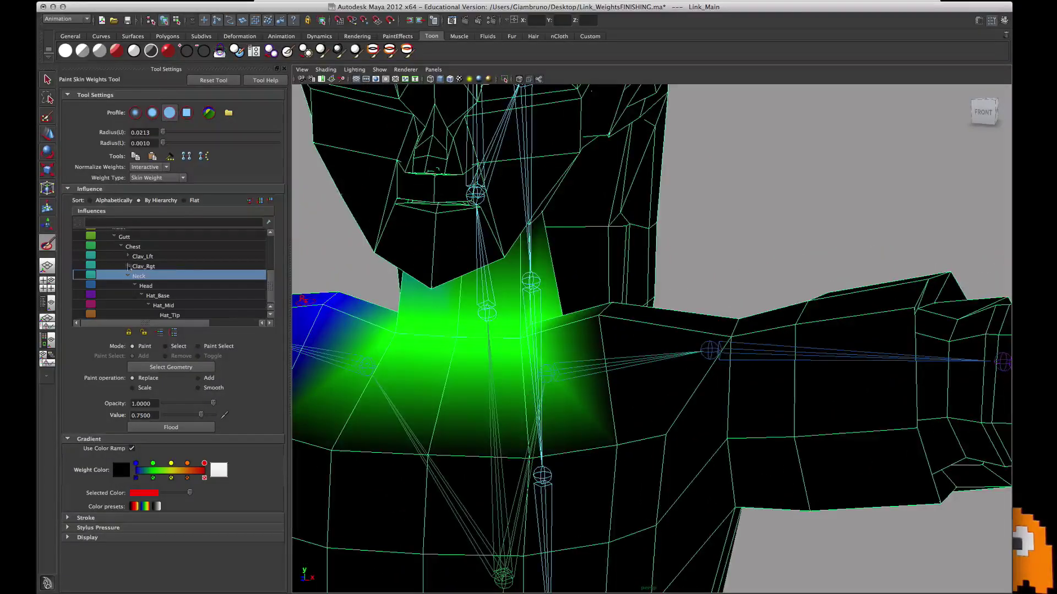
# Step: Compare the Chest and Neck influences up close around the base of the neck, ending on the smoothed mesh
pyautogui.click(133, 247)
pyautogui.keyDown('alt'); pyautogui.moveTo(416, 350); pyautogui.dragTo(461, 350, button='right'); pyautogui.keyUp('alt')
pyautogui.keyDown('alt'); pyautogui.moveTo(462, 350); pyautogui.dragTo(506, 360, button='middle'); pyautogui.keyUp('alt')
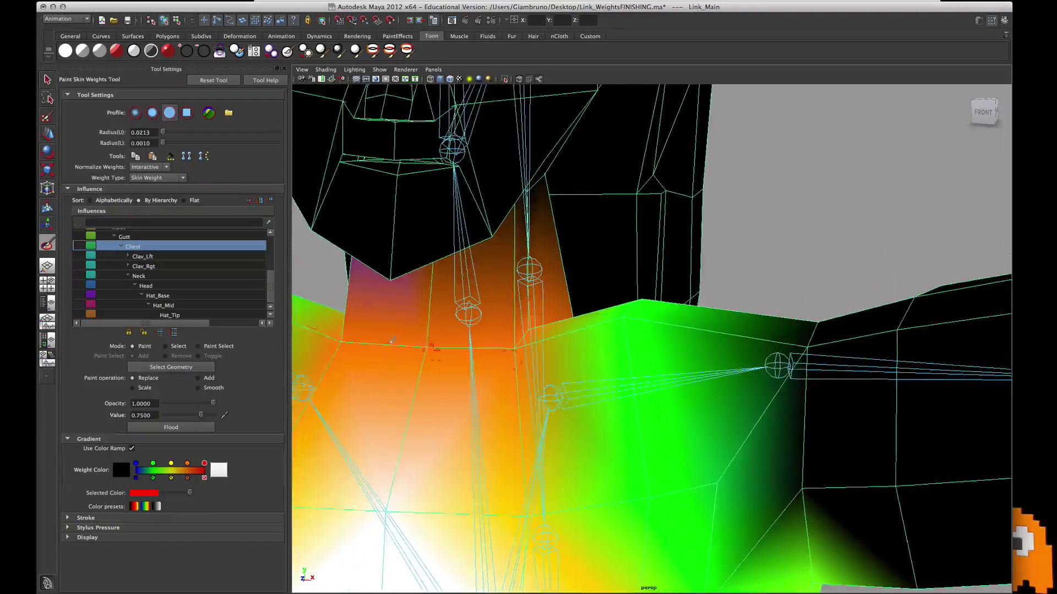
pyautogui.click(141, 277)
pyautogui.click(141, 276)
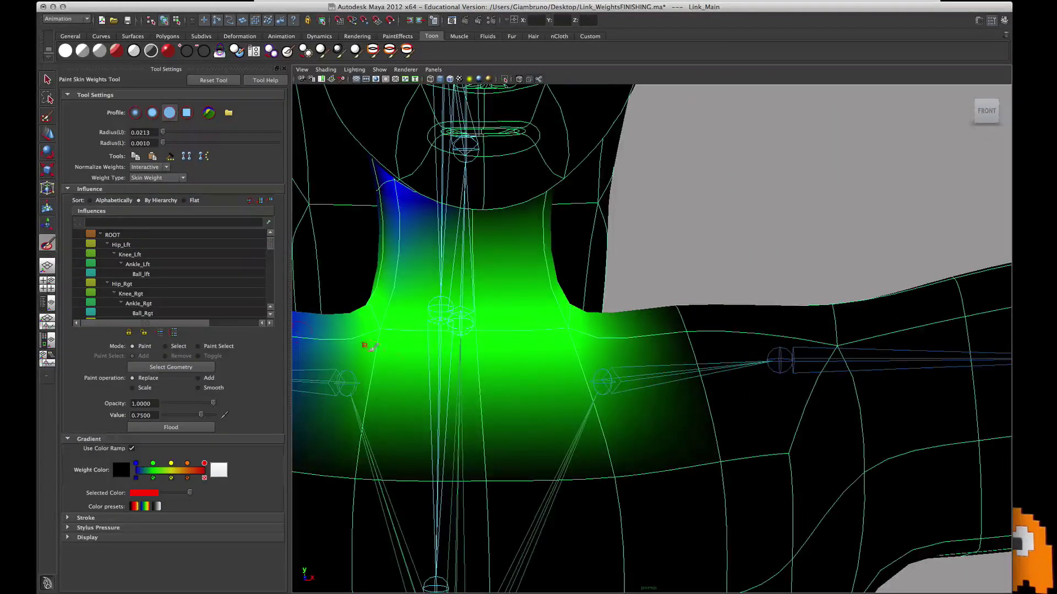
# Step: Collapse the Hip_Lft, Hip_Rgt and Chest branches in the influence hierarchy
pyautogui.scroll(-2, 112, 296)
pyautogui.click(108, 277)
pyautogui.click(108, 244)
pyautogui.click(107, 265)
pyautogui.click(114, 274)
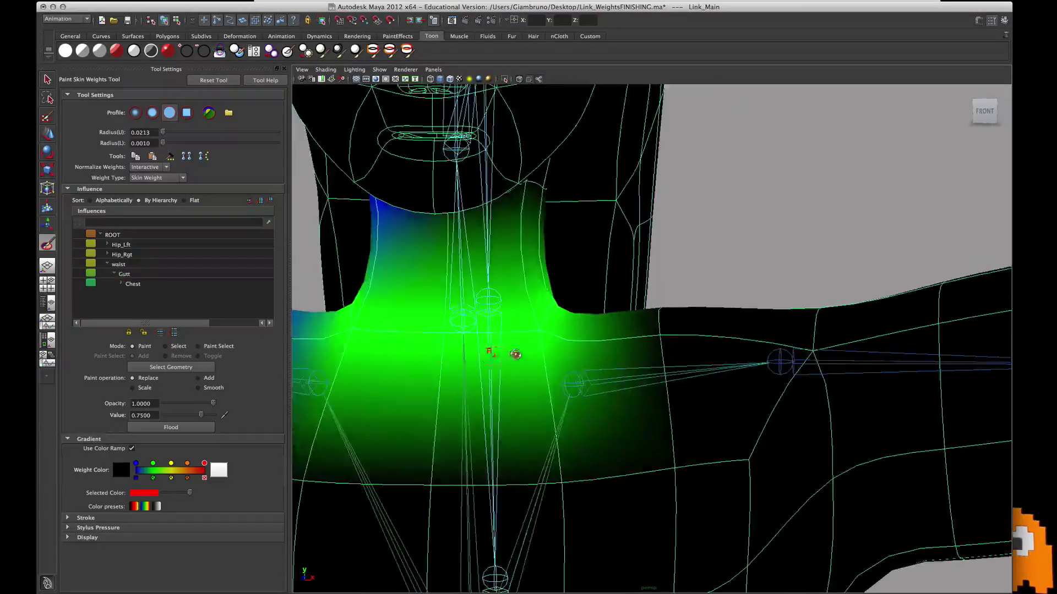
# Step: Display the Chest influence, expand its branch, and step through Neck and Head to inspect the neck weights
pyautogui.click(130, 284)
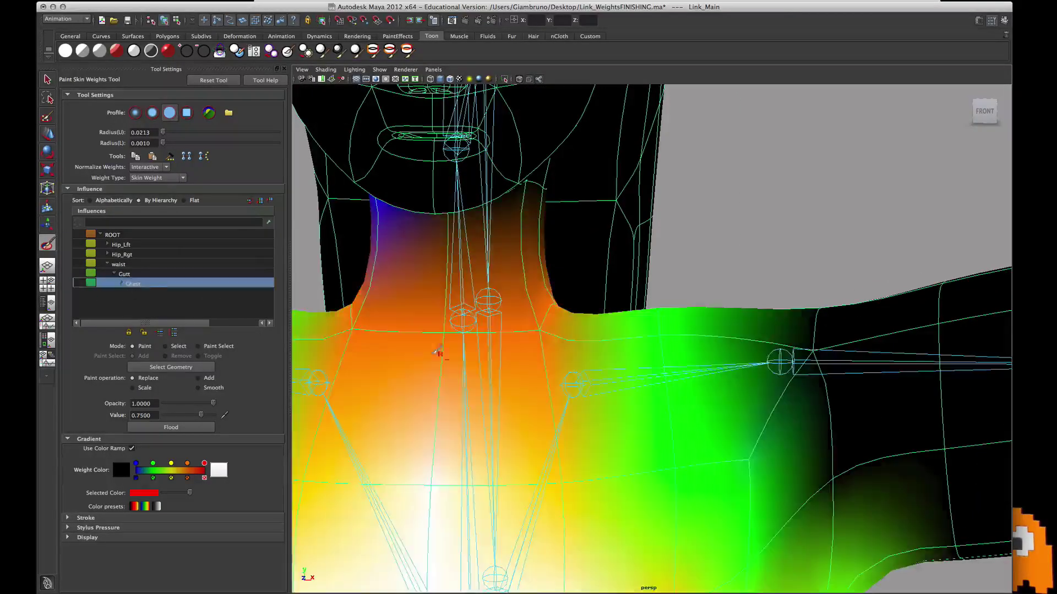
pyautogui.click(121, 284)
pyautogui.scroll(-2, 142, 283)
pyautogui.click(144, 278)
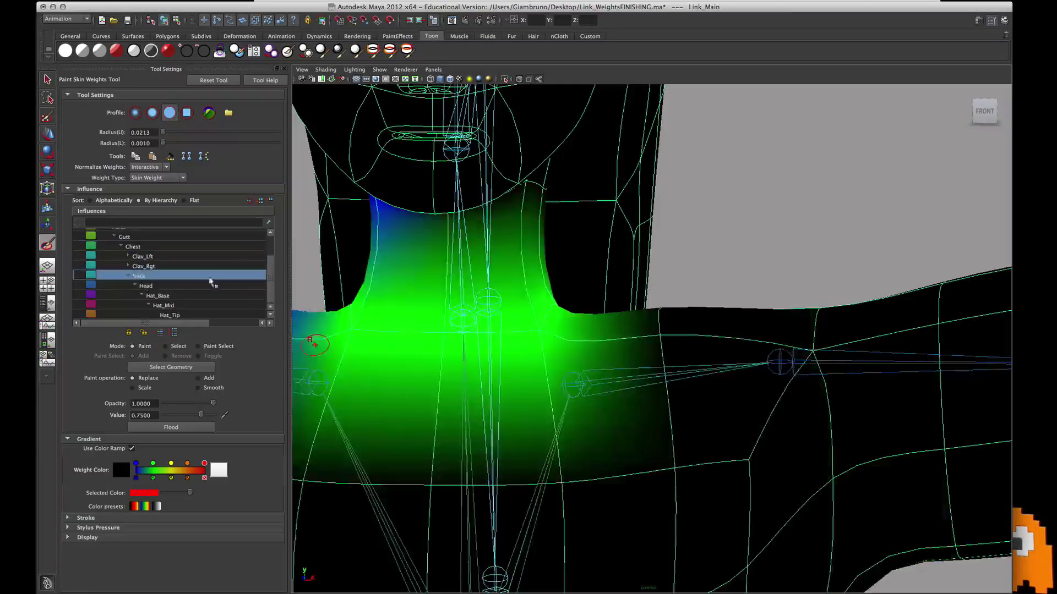
pyautogui.click(146, 286)
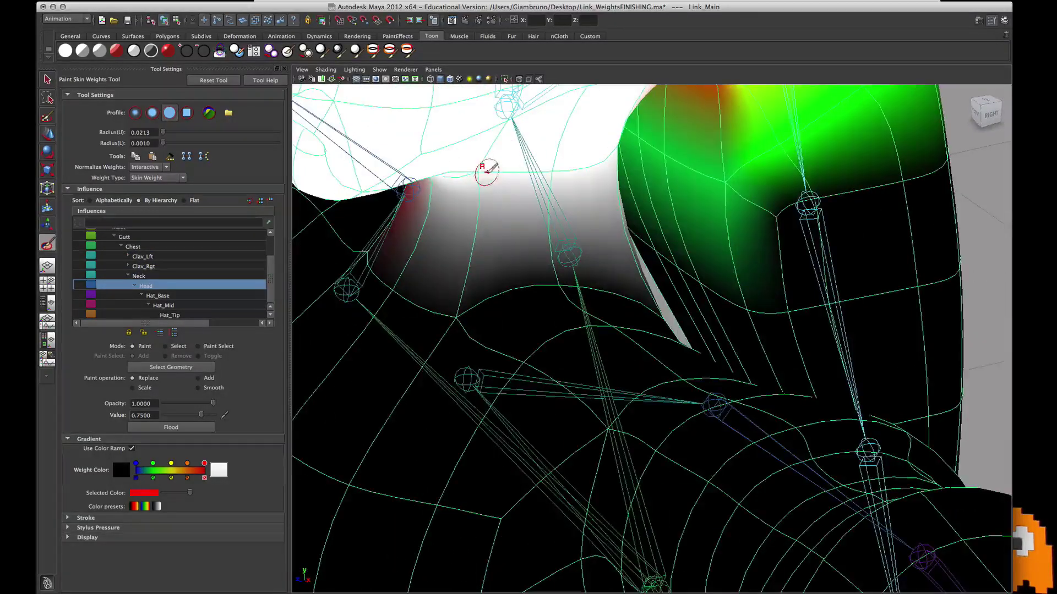
# Step: Inspect the Head influence around the neck from the front on the unsmoothed mesh
pyautogui.keyDown('alt'); pyautogui.moveTo(494, 172); pyautogui.dragTo(619, 148); pyautogui.keyUp('alt')
pyautogui.keyDown('alt'); pyautogui.moveTo(660, 198); pyautogui.dragTo(541, 198); pyautogui.keyUp('alt')
pyautogui.press('1')
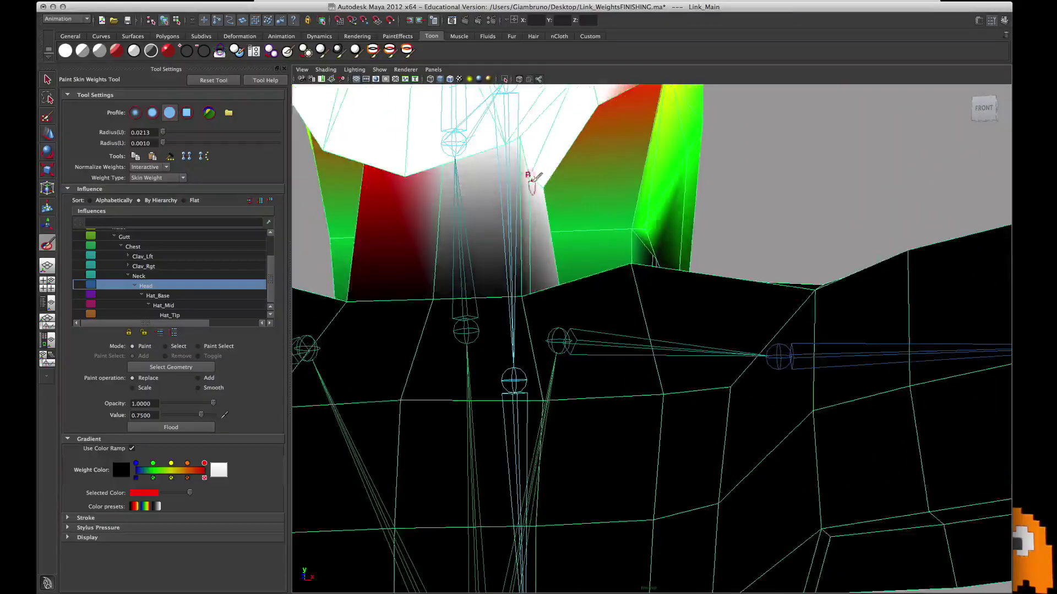
# Step: Display the Hat_Mid and Hat_Base influences to inspect the weights on the back of the hat
pyautogui.scroll(-5, 533, 181)
pyautogui.keyDown('alt'); pyautogui.moveTo(333, 285); pyautogui.dragTo(550, 302); pyautogui.keyUp('alt')
pyautogui.click(163, 305)
pyautogui.click(161, 297)
pyautogui.keyDown('alt'); pyautogui.moveTo(743, 330); pyautogui.dragTo(604, 335); pyautogui.keyUp('alt')
pyautogui.scroll(-3, 604, 335)
pyautogui.click(165, 306)
pyautogui.keyDown('alt'); pyautogui.moveTo(353, 306); pyautogui.dragTo(76, 299, button='right'); pyautogui.keyUp('alt')
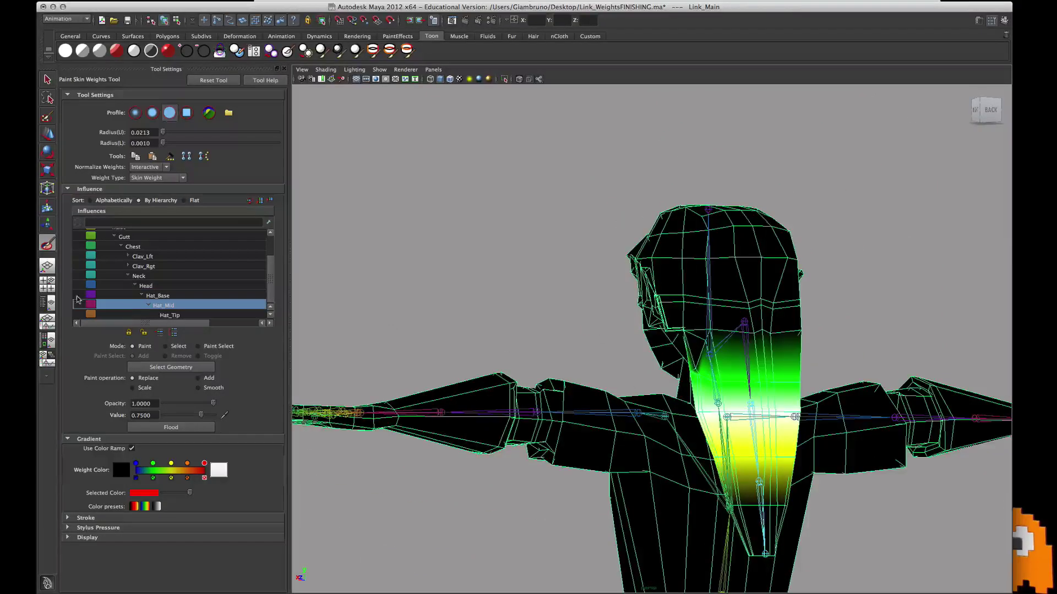
# Step: Step through the Hat_Base, Hat_Mid and Hat_Tip influences and examine the weights down to the hat's tip
pyautogui.click(158, 295)
pyautogui.click(162, 307)
pyautogui.click(168, 317)
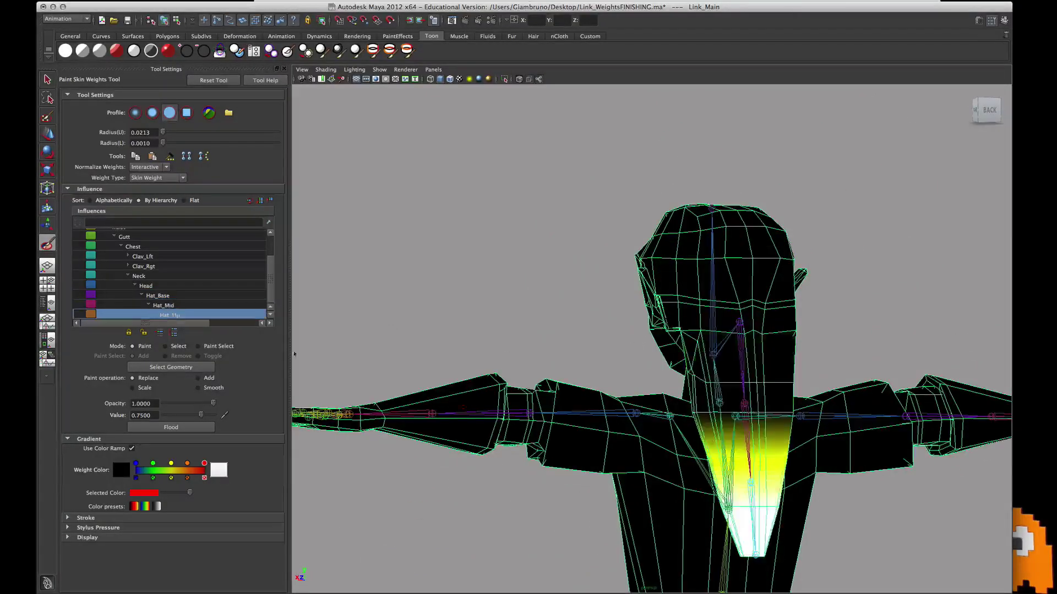
pyautogui.keyDown('alt'); pyautogui.moveTo(717, 492); pyautogui.dragTo(725, 486); pyautogui.keyUp('alt')
pyautogui.keyDown('alt'); pyautogui.moveTo(770, 530); pyautogui.dragTo(765, 454, button='middle'); pyautogui.keyUp('alt')
pyautogui.keyDown('alt'); pyautogui.moveTo(764, 453); pyautogui.dragTo(737, 368); pyautogui.keyUp('alt')
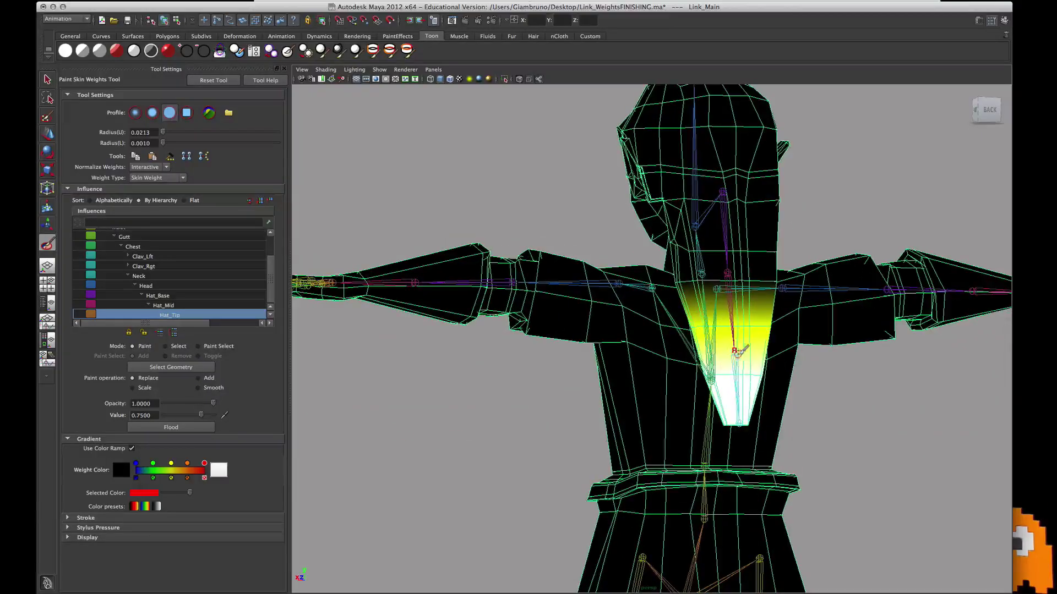
# Step: Recheck the Hat_Mid and Hat_Base influences, ending in a front view, and collapse the Chest branch in the influence hierarchy
pyautogui.click(163, 305)
pyautogui.click(158, 296)
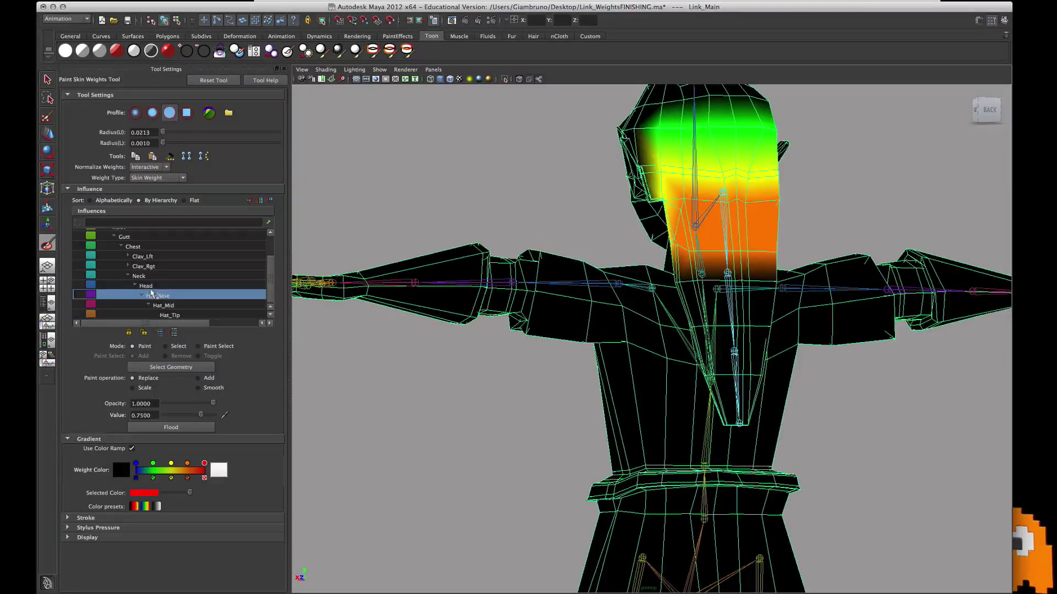
pyautogui.keyDown('alt'); pyautogui.moveTo(698, 256); pyautogui.dragTo(887, 263); pyautogui.keyUp('alt')
pyautogui.scroll(4, 125, 300)
pyautogui.click(121, 283)
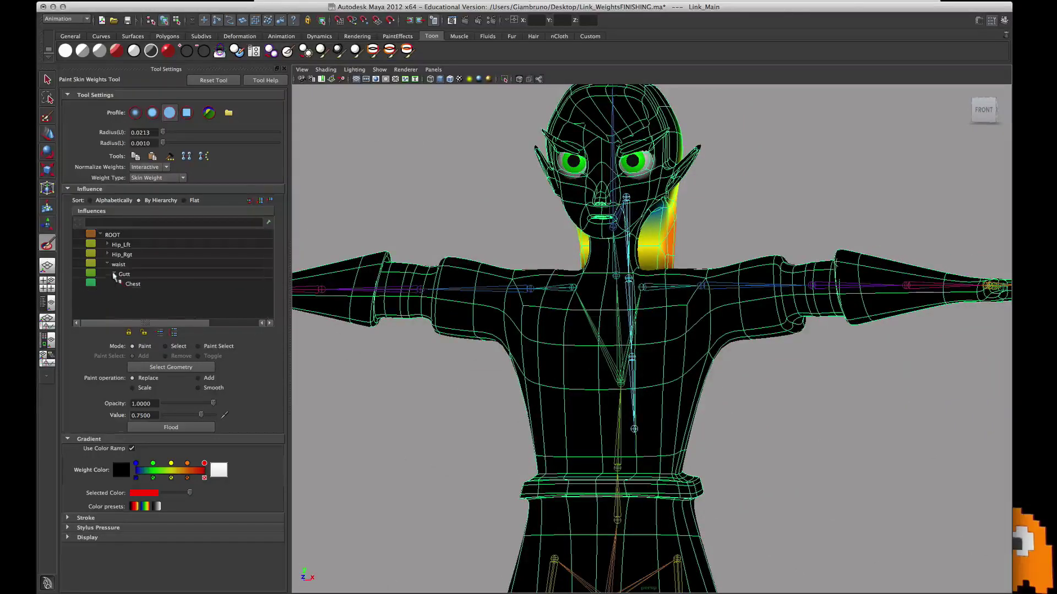
# Step: Switch to the Animation Agenda document in Word and add the line "Double check JoinT" between Discuss Gradients and Show Mirroring
pyautogui.moveTo(5, 273)
pyautogui.click(17, 189)
pyautogui.click(501, 259)
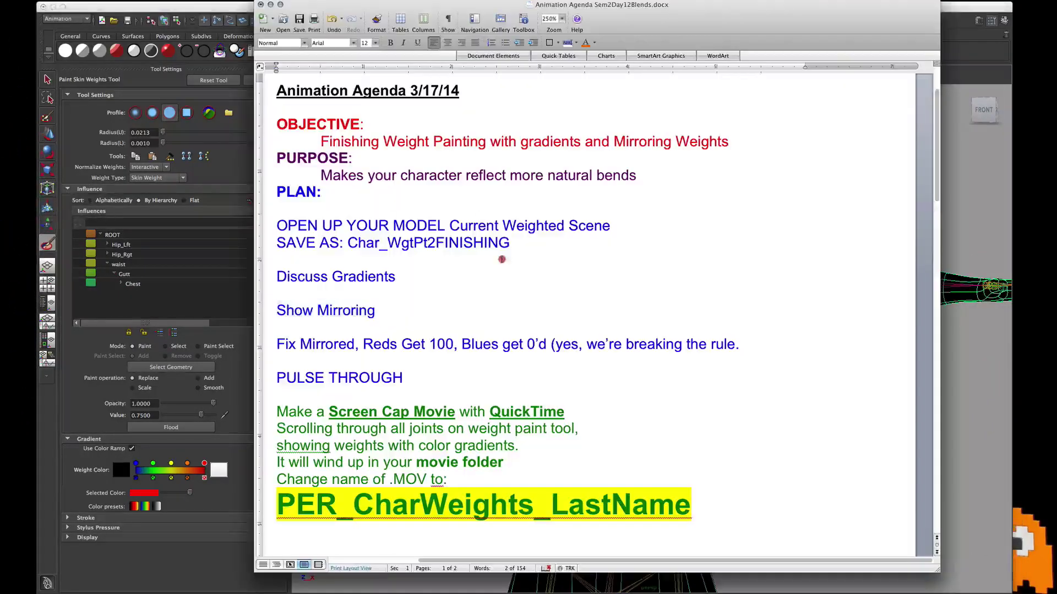
pyautogui.moveTo(397, 276); pyautogui.dragTo(259, 274)
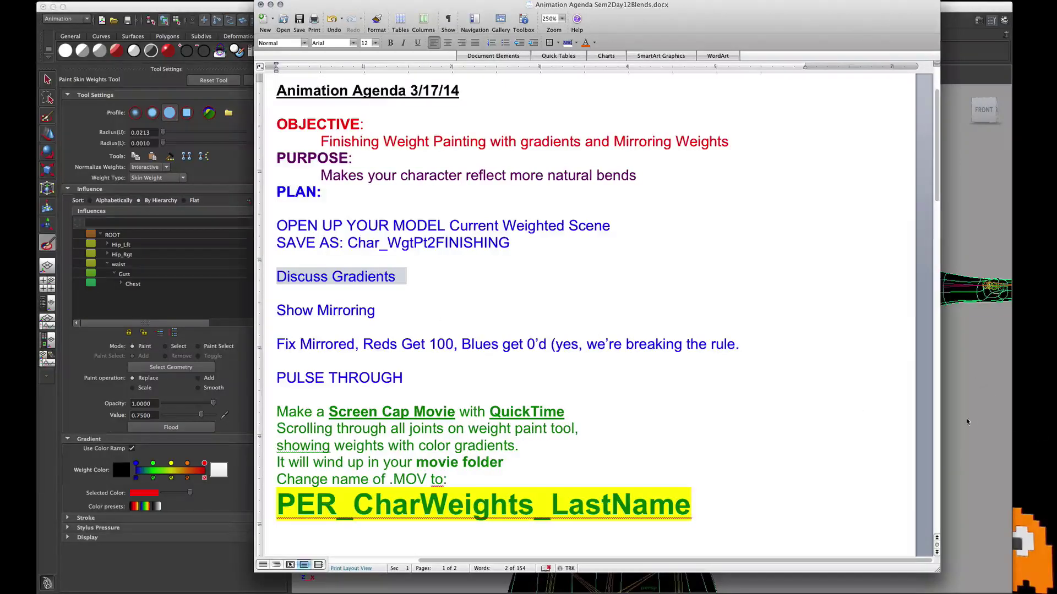
pyautogui.moveTo(391, 314); pyautogui.dragTo(745, 354)
pyautogui.click(287, 317)
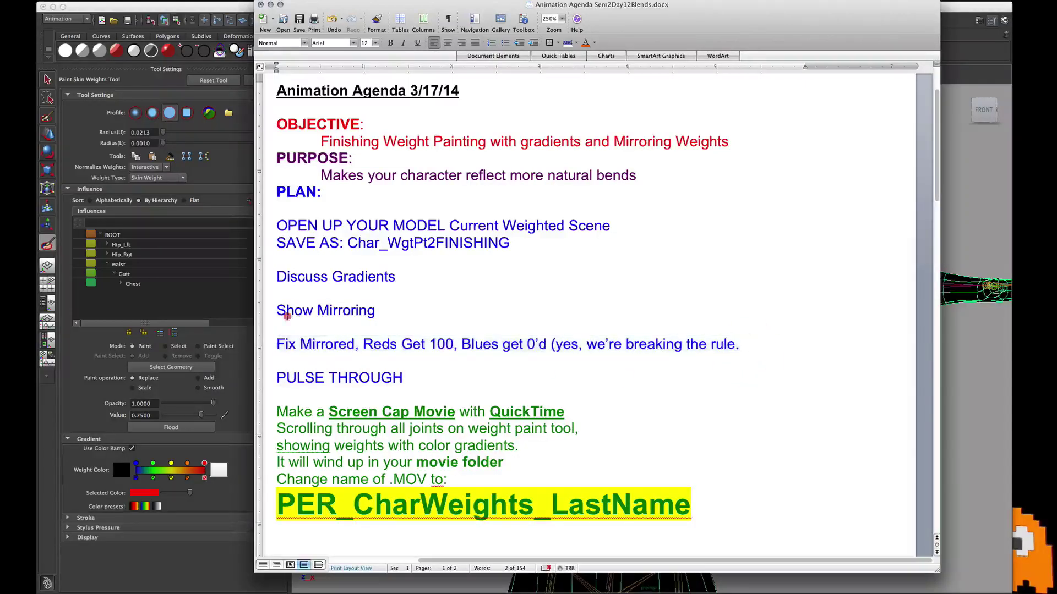
pyautogui.click(275, 309)
pyautogui.press('Return')
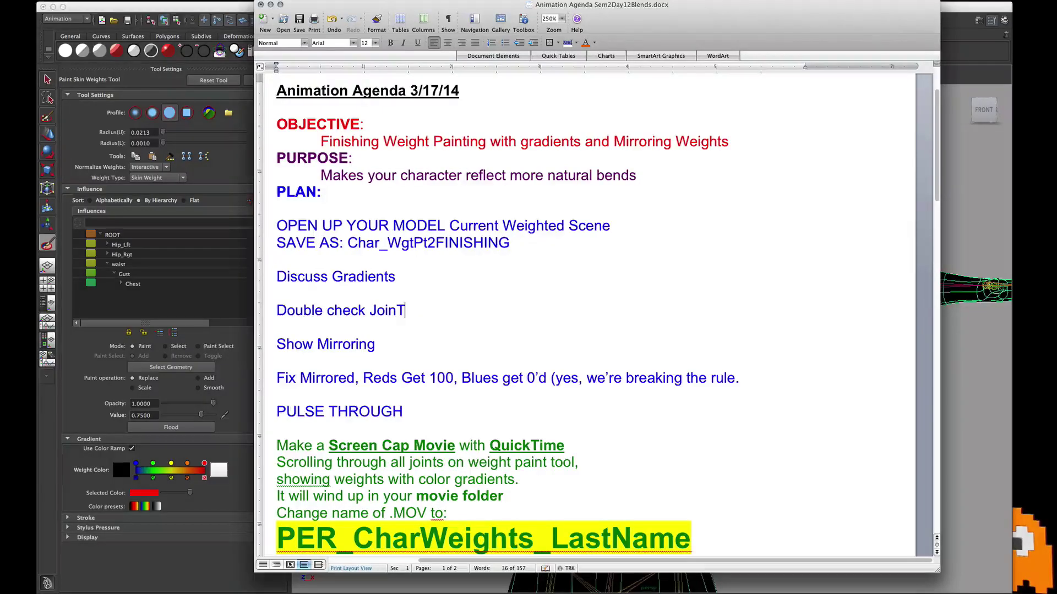
# Step: Return to Maya, leave weight painting for the Select Tool, and show the Channel Box for the Shoulder_Lft joint
pyautogui.click(964, 408)
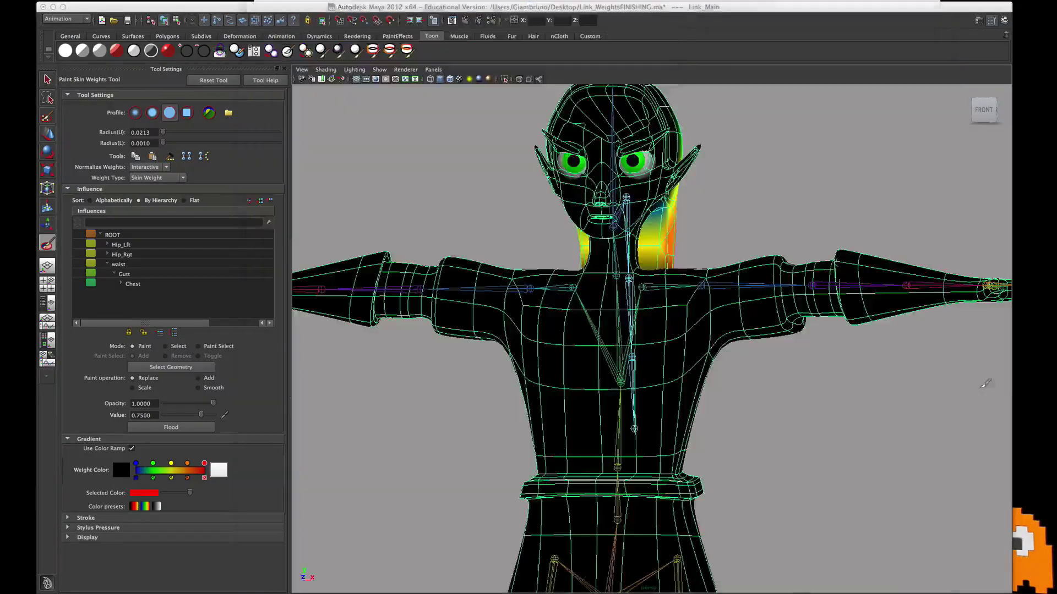
pyautogui.keyDown('alt'); pyautogui.moveTo(882, 382); pyautogui.dragTo(876, 419); pyautogui.keyUp('alt')
pyautogui.press('q')
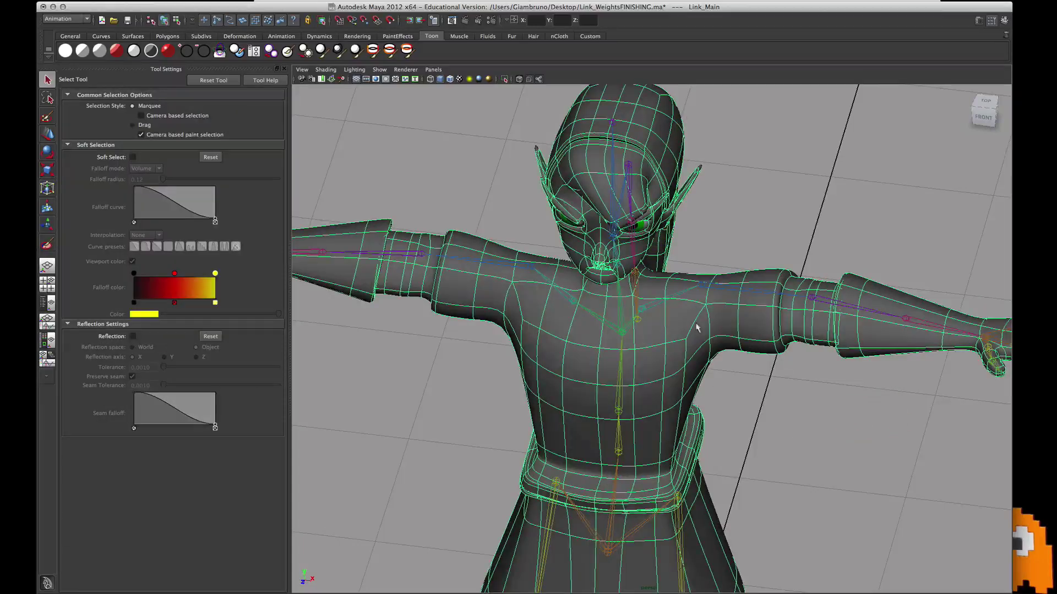
pyautogui.click(702, 291)
pyautogui.click(1004, 19)
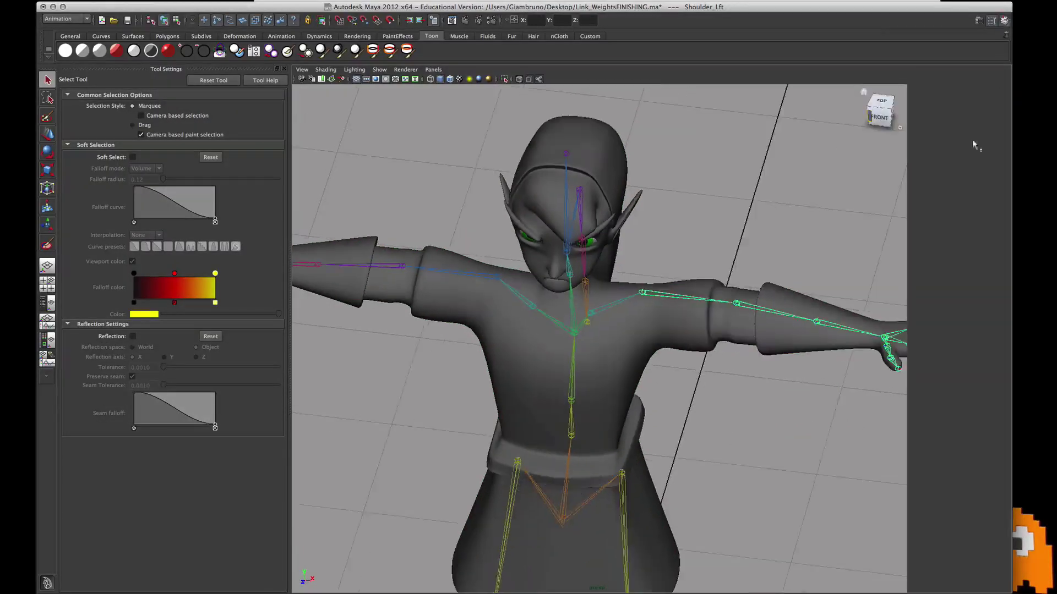
# Step: Check the rotation values of the left arm joints from Elbow_Lft through Forearm_Lft and Wrist_lft to the hand and Thumb_Prox_Lft
pyautogui.click(736, 304)
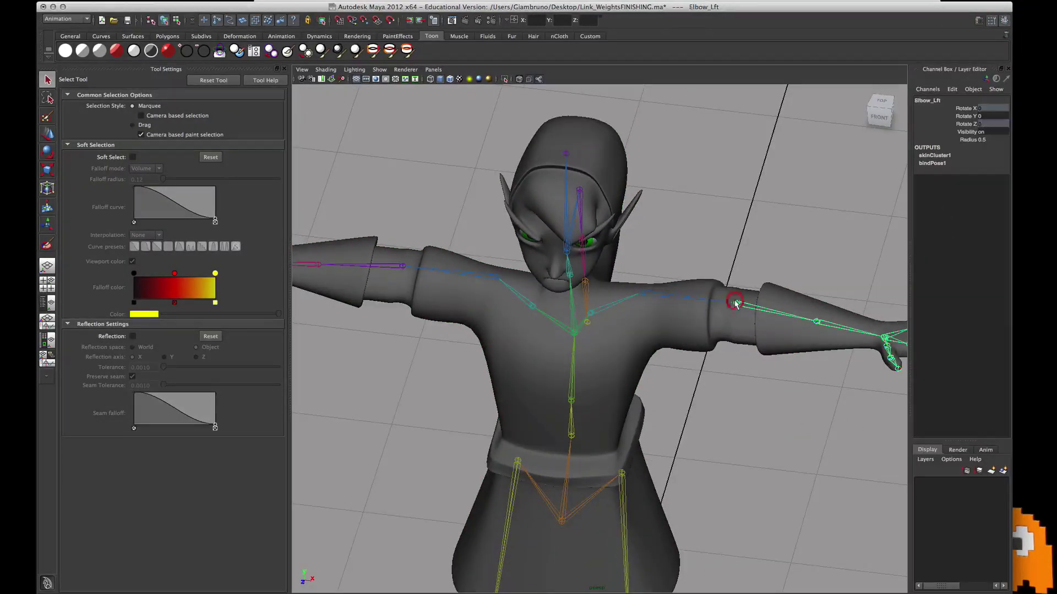
pyautogui.click(820, 323)
pyautogui.keyDown('alt'); pyautogui.moveTo(862, 351); pyautogui.dragTo(741, 350, button='middle'); pyautogui.keyUp('alt')
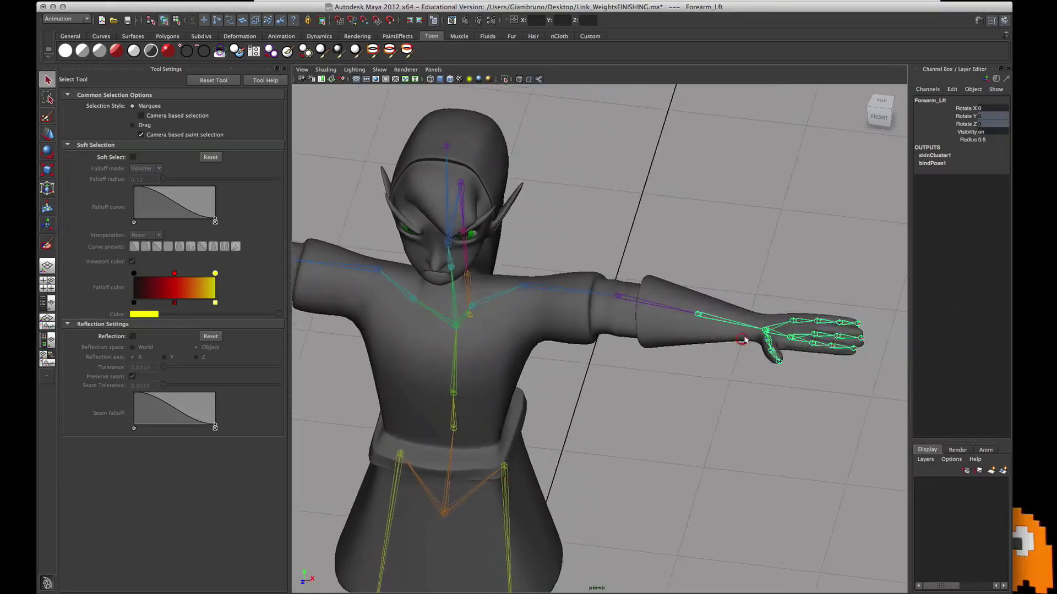
pyautogui.click(768, 330)
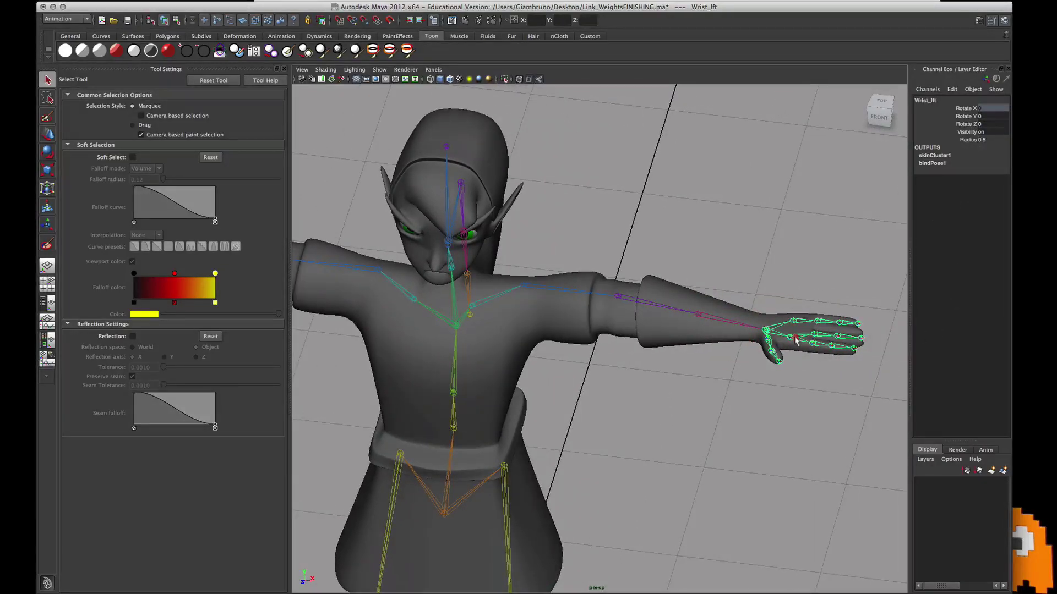
pyautogui.click(795, 340)
pyautogui.click(791, 316)
pyautogui.click(767, 337)
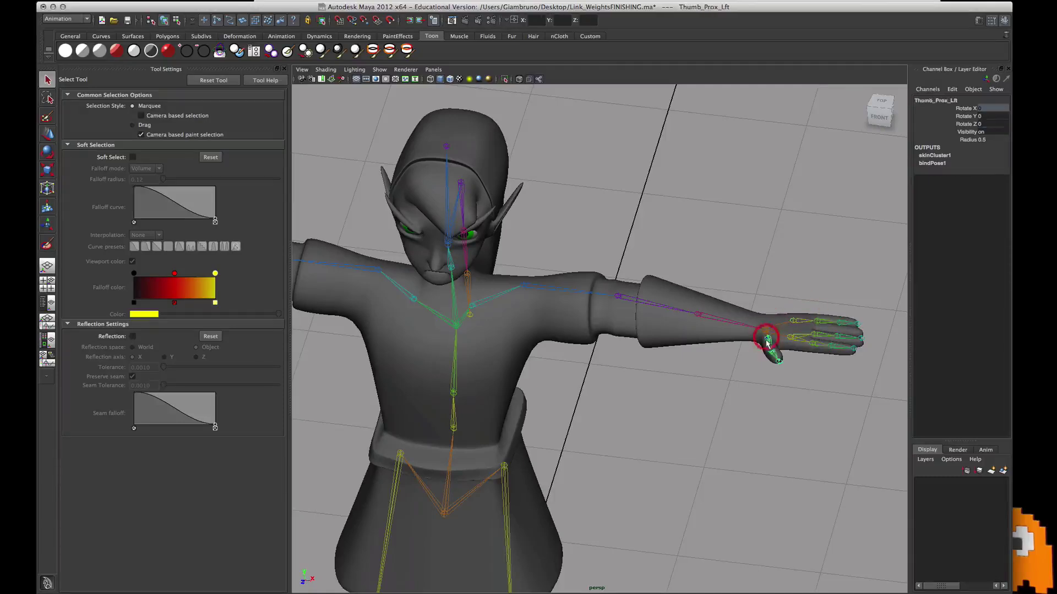
# Step: Check the rotation values of the right arm joints from the clavicle through Shoulder_Rgt and Elbow_Rgt to Forearm_Rgt
pyautogui.keyDown('alt'); pyautogui.moveTo(450, 330); pyautogui.dragTo(515, 342, button='middle'); pyautogui.keyUp('alt')
pyautogui.click(484, 313)
pyautogui.click(450, 282)
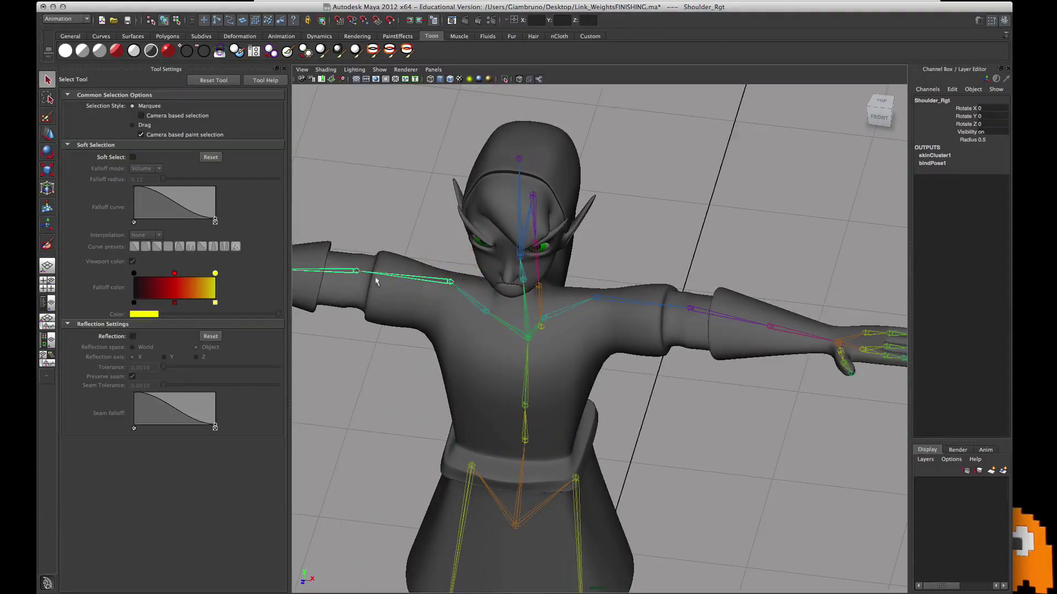
pyautogui.keyDown('alt'); pyautogui.moveTo(415, 296); pyautogui.dragTo(534, 319, button='middle'); pyautogui.keyUp('alt')
pyautogui.click(405, 280)
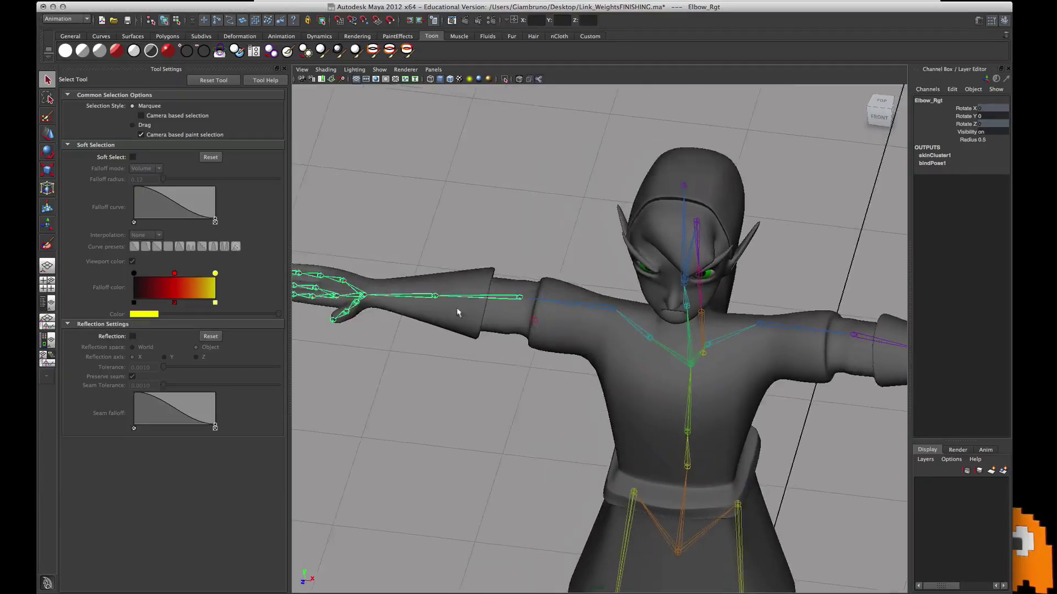
pyautogui.press('Down')
pyautogui.keyDown('alt'); pyautogui.moveTo(431, 303); pyautogui.dragTo(458, 331, button='middle'); pyautogui.keyUp('alt')
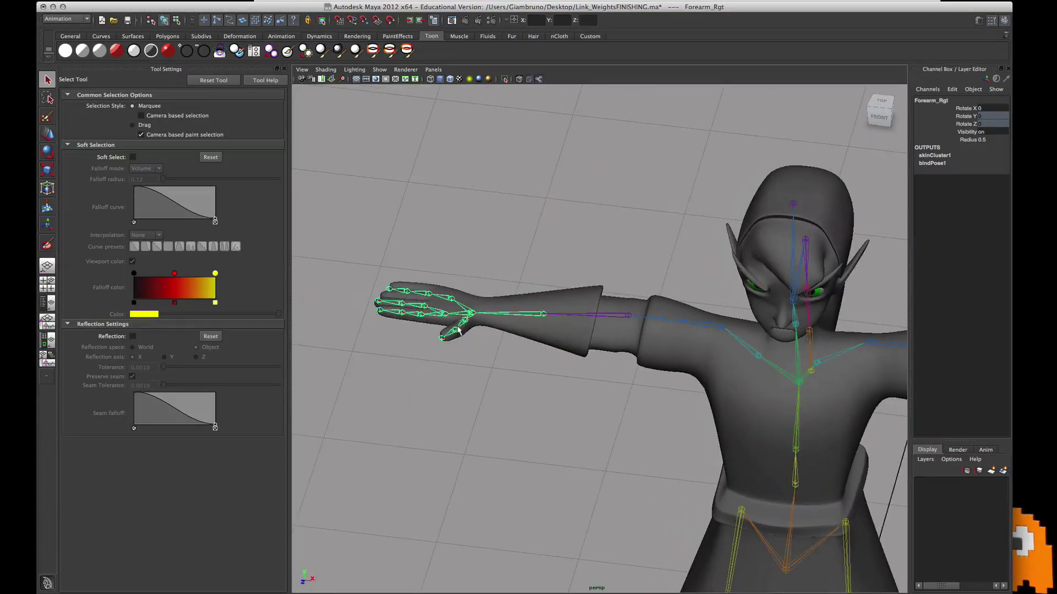
# Step: Check the rotation values of the right hand joints, including Thumb_Prox_Rgt, Hand_In_Rgt, Middle_Prox_Rgt and Pink_Prox_Rgt
pyautogui.click(465, 323)
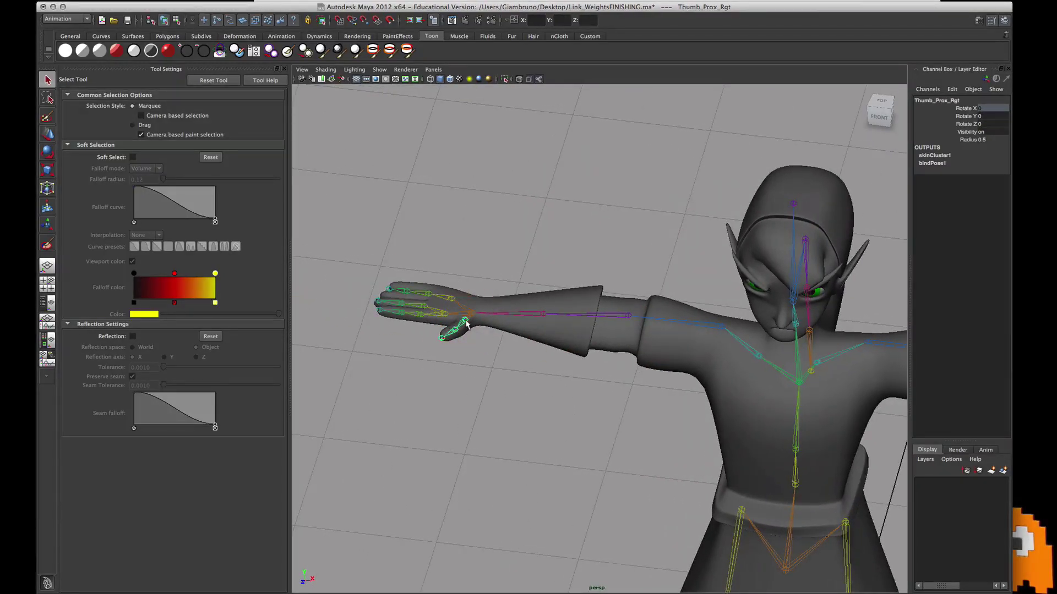
pyautogui.click(455, 331)
pyautogui.click(445, 312)
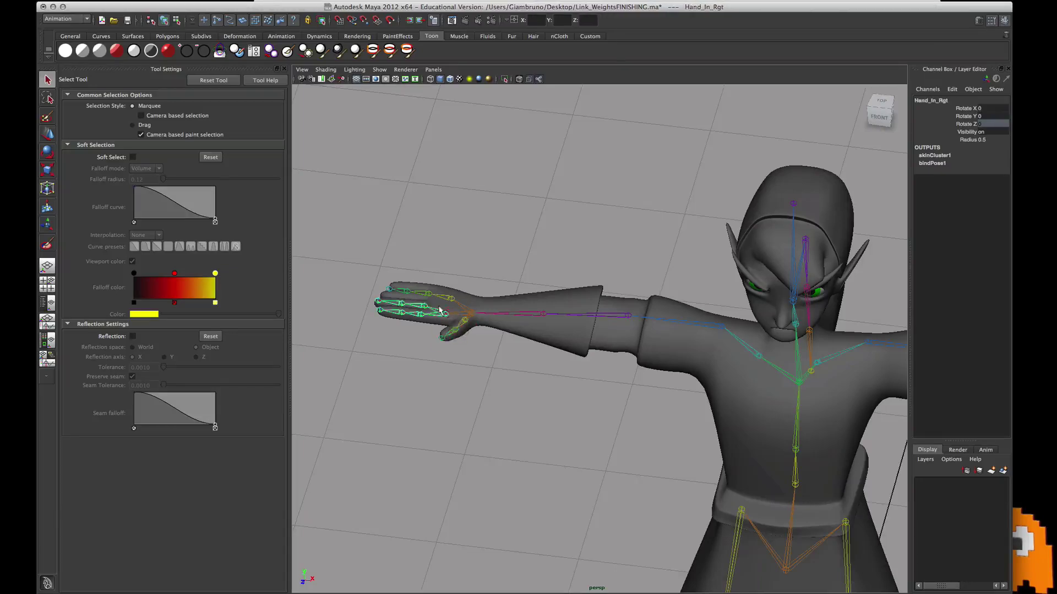
pyautogui.click(425, 306)
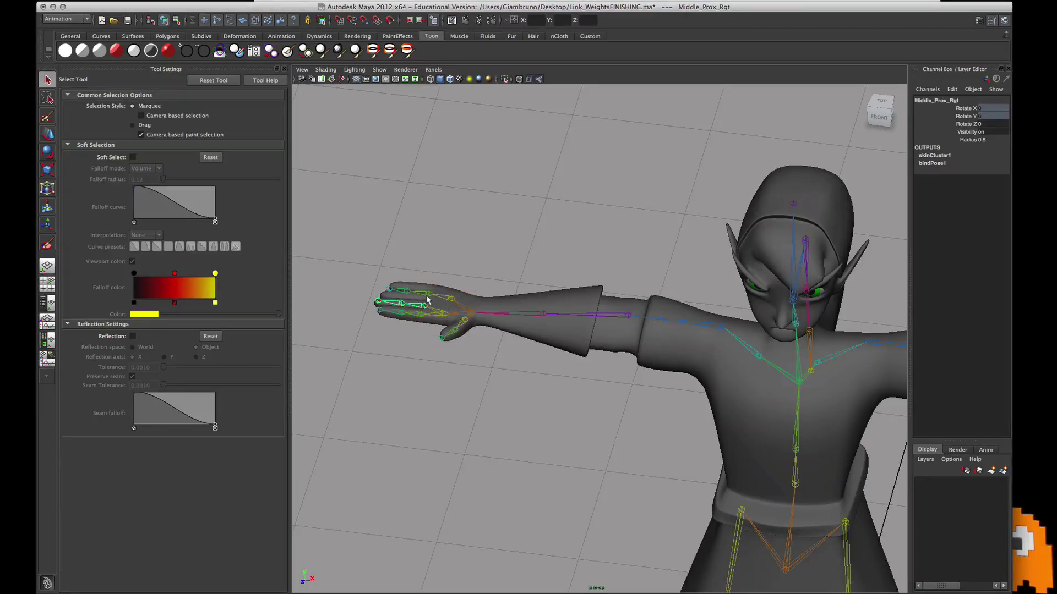
pyautogui.click(427, 296)
pyautogui.keyDown('alt'); pyautogui.moveTo(699, 377); pyautogui.dragTo(658, 394, button='middle'); pyautogui.keyUp('alt')
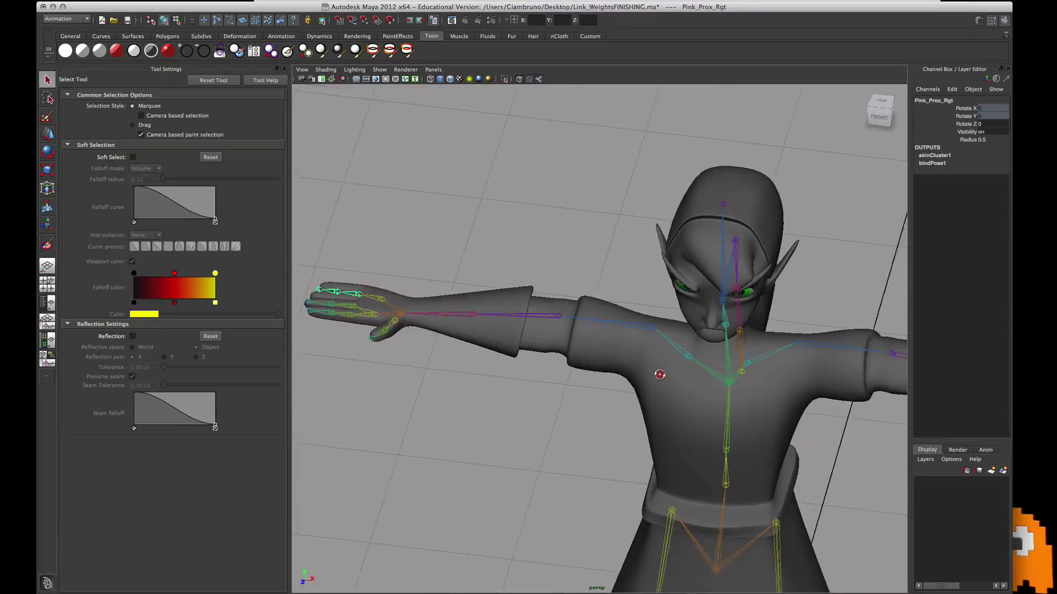
# Step: Check the rotation values of the head joint and the hat joints down to Hat_Top
pyautogui.keyDown('alt'); pyautogui.moveTo(659, 394); pyautogui.dragTo(660, 345); pyautogui.keyUp('alt')
pyautogui.click(724, 292)
pyautogui.keyDown('alt'); pyautogui.moveTo(732, 341); pyautogui.dragTo(695, 376); pyautogui.keyUp('alt')
pyautogui.click(746, 259)
pyautogui.click(752, 325)
pyautogui.keyDown('alt'); pyautogui.moveTo(752, 324); pyautogui.dragTo(710, 433); pyautogui.keyUp('alt')
pyautogui.click(710, 432)
pyautogui.click(721, 490)
pyautogui.keyDown('alt'); pyautogui.moveTo(712, 495); pyautogui.dragTo(746, 490); pyautogui.keyUp('alt')
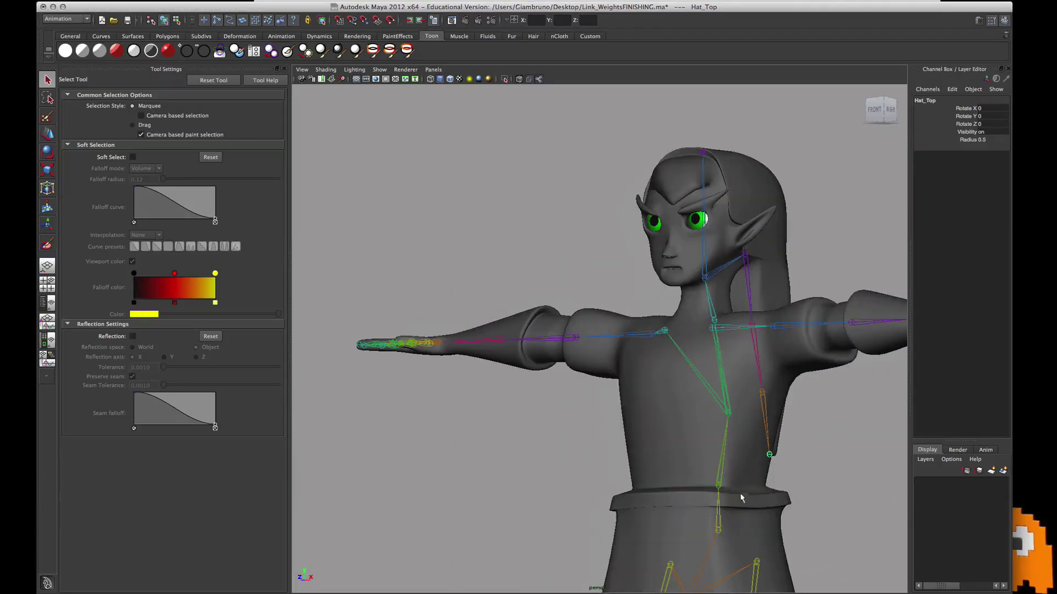
# Step: Check the rotation values of the torso joints down through Gutt and the waist to ROOT
pyautogui.click(724, 438)
pyautogui.keyDown('alt'); pyautogui.moveTo(726, 458); pyautogui.dragTo(741, 458); pyautogui.keyUp('alt')
pyautogui.click(728, 480)
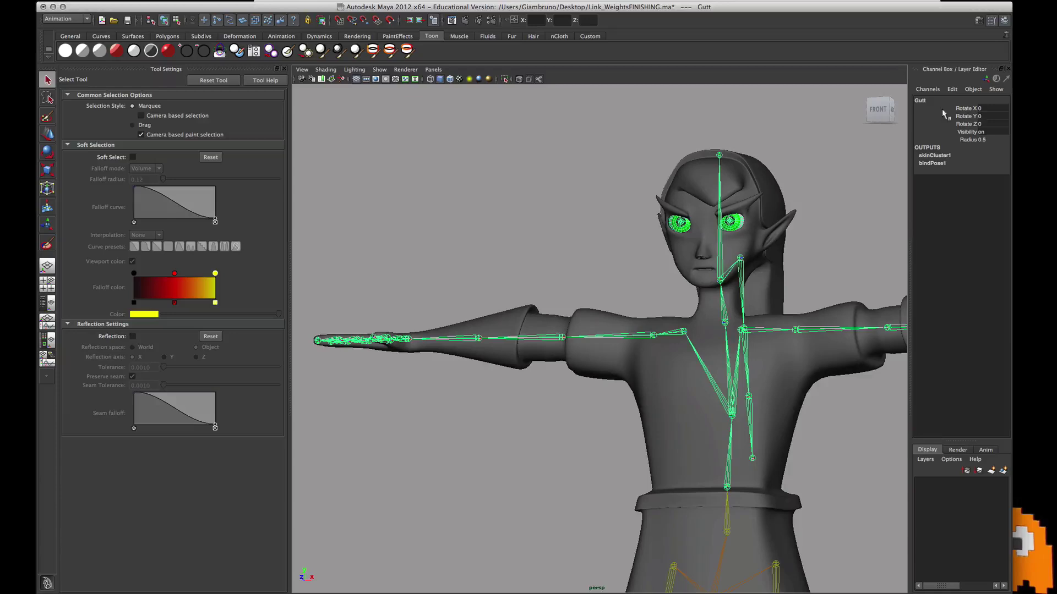
pyautogui.keyDown('alt'); pyautogui.moveTo(800, 431); pyautogui.dragTo(748, 243, button='middle'); pyautogui.keyUp('alt')
pyautogui.click(676, 341)
pyautogui.click(663, 408)
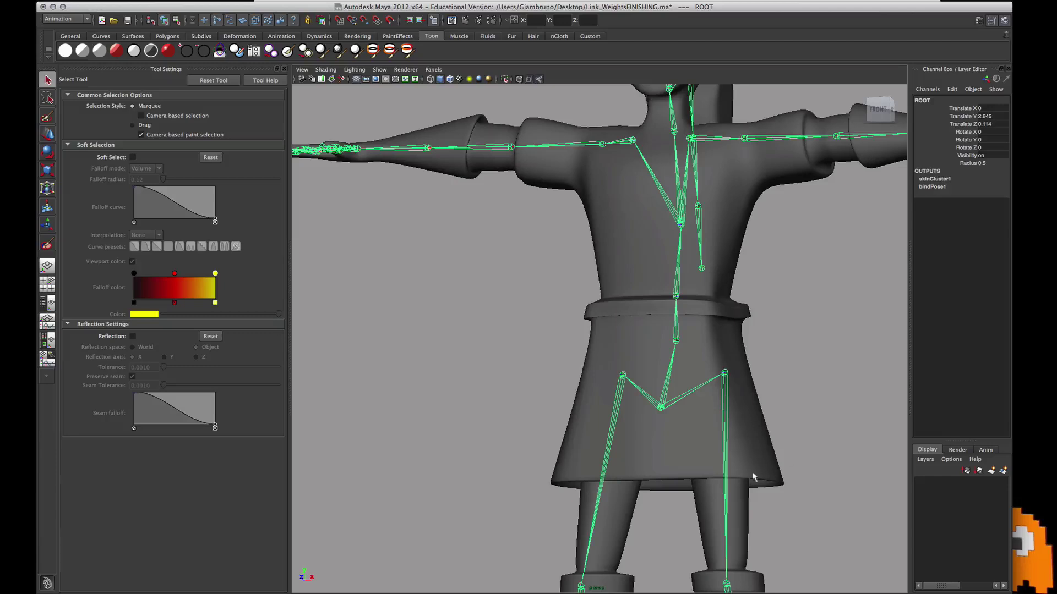
# Step: Select the Hip_Lft joint and set its Rotate X, Y and Z to 0
pyautogui.click(725, 372)
pyautogui.keyDown('alt'); pyautogui.moveTo(693, 415); pyautogui.dragTo(658, 334, button='middle'); pyautogui.keyUp('alt')
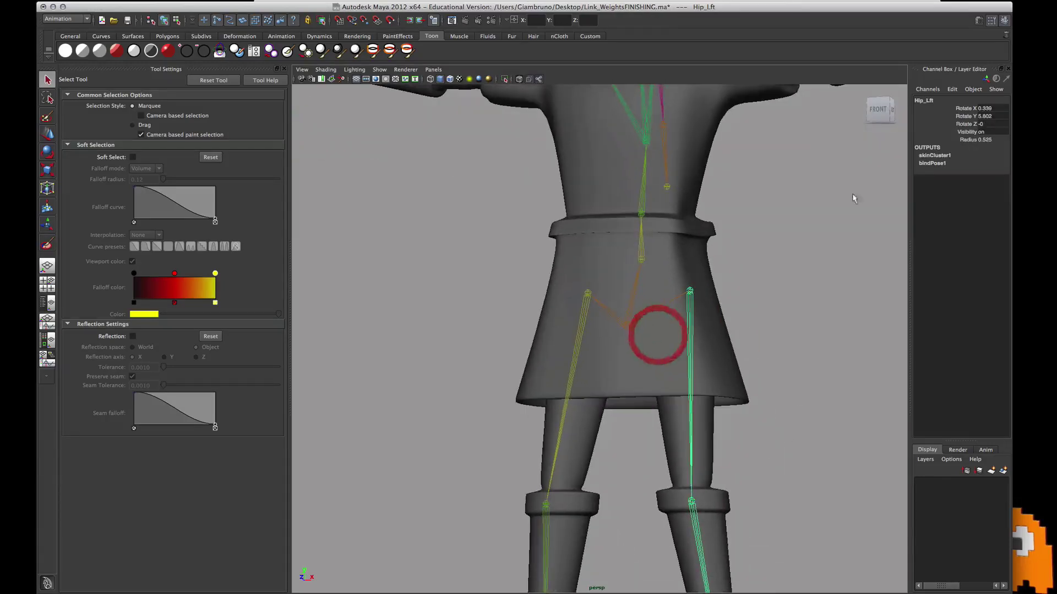
pyautogui.keyDown('alt'); pyautogui.moveTo(680, 325); pyautogui.dragTo(633, 316); pyautogui.keyUp('alt')
pyautogui.click(630, 318)
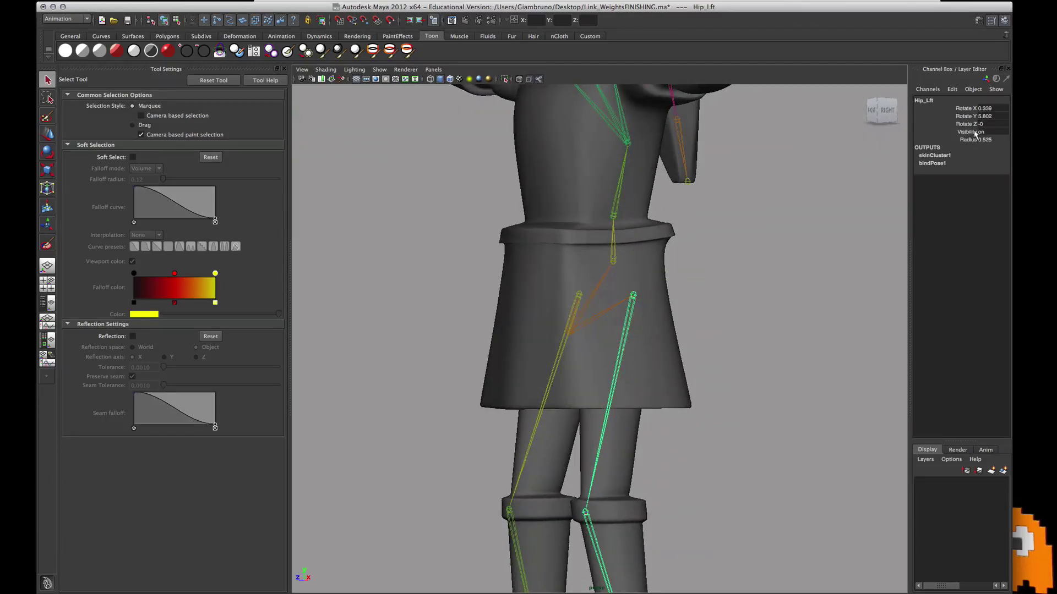
pyautogui.click(983, 109)
pyautogui.write('0')
pyautogui.press('Tab')
pyautogui.write('0')
pyautogui.click(984, 125)
pyautogui.click(801, 344)
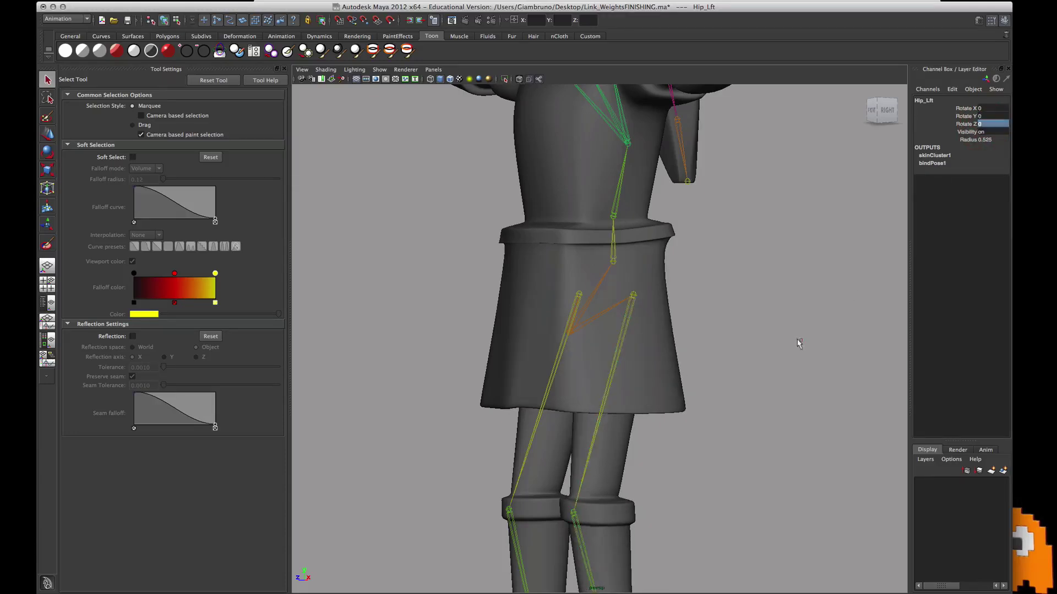
# Step: Select the Hip_Rgt joint and set its Rotate X, Y and Z to 0
pyautogui.keyDown('alt'); pyautogui.moveTo(801, 342); pyautogui.dragTo(810, 338); pyautogui.keyUp('alt')
pyautogui.click(581, 294)
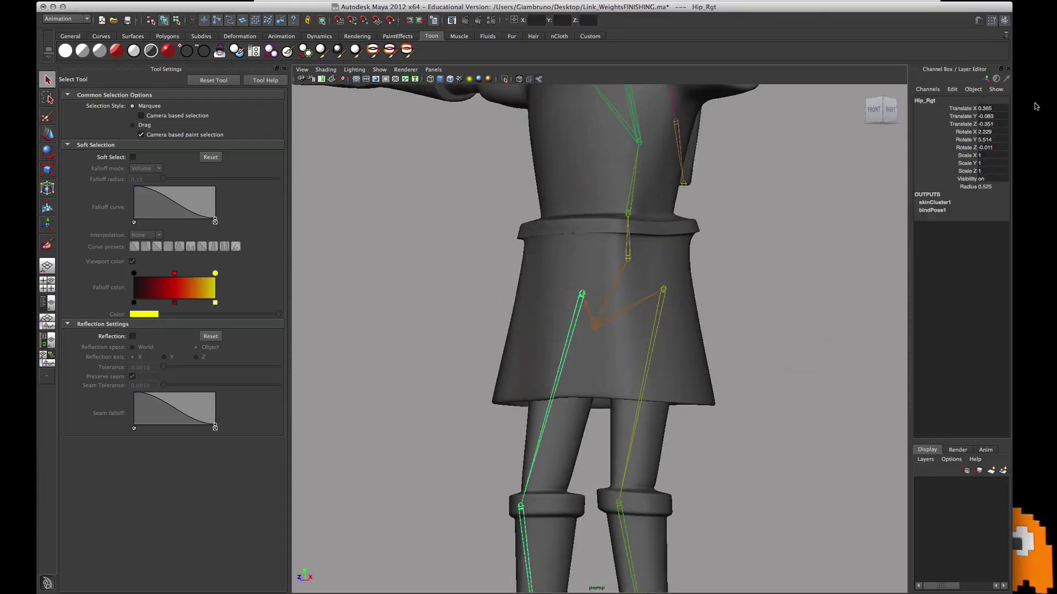
pyautogui.moveTo(985, 132); pyautogui.dragTo(989, 147)
pyautogui.write('0')
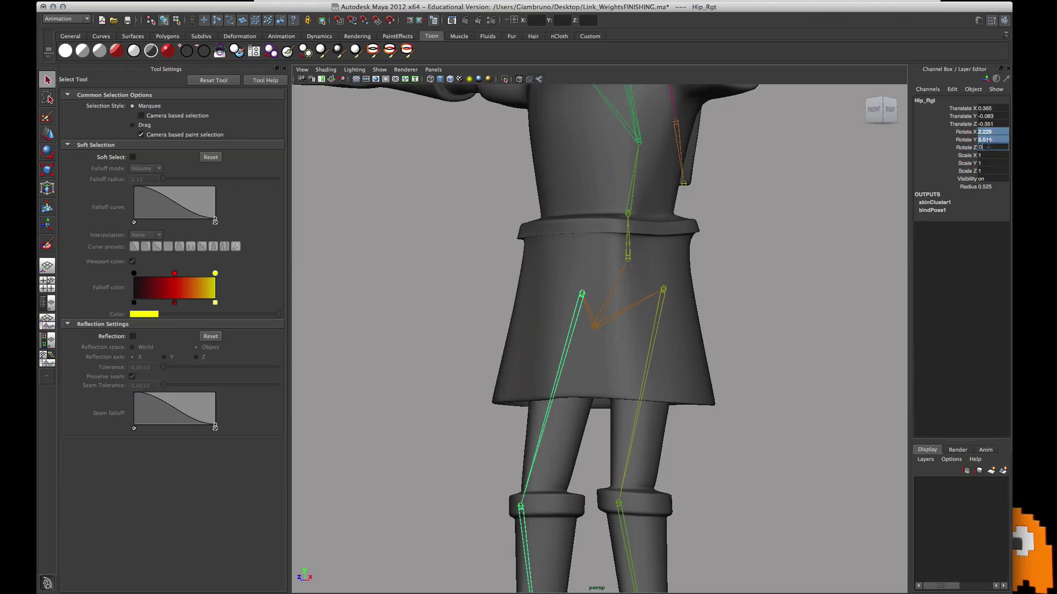
pyautogui.press('Return')
pyautogui.keyDown('alt'); pyautogui.moveTo(668, 451); pyautogui.dragTo(695, 461); pyautogui.keyUp('alt')
pyautogui.scroll(-5, 711, 477)
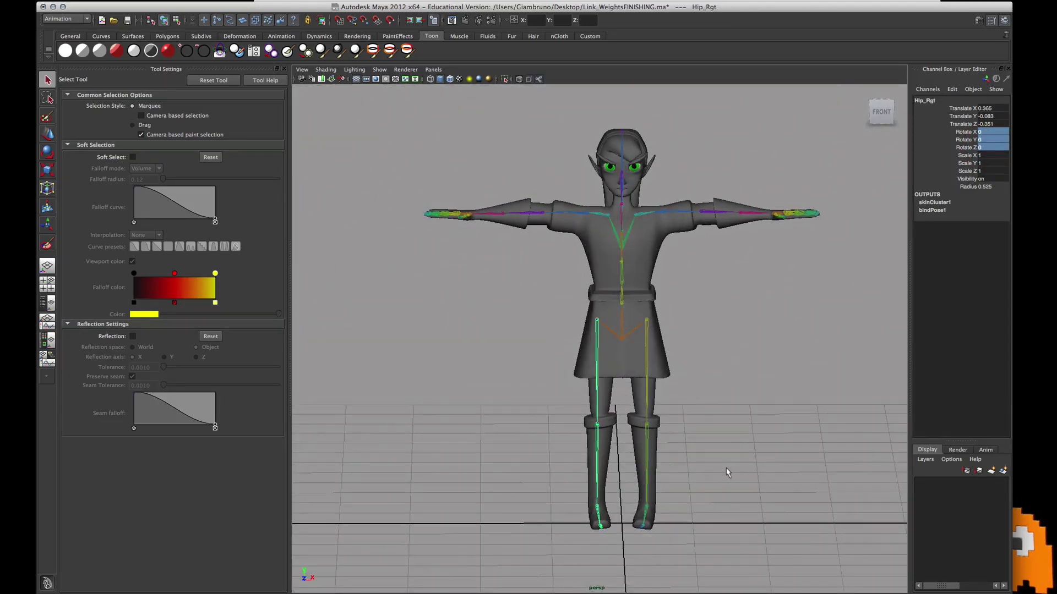
# Step: Undo the rotation resets on the Hip_Rgt and Hip_Lft joints and view the legs at an angle
pyautogui.hotkey('ctrl', 'z')
pyautogui.press('z')
pyautogui.press('z')
pyautogui.press('z')
pyautogui.press('z')
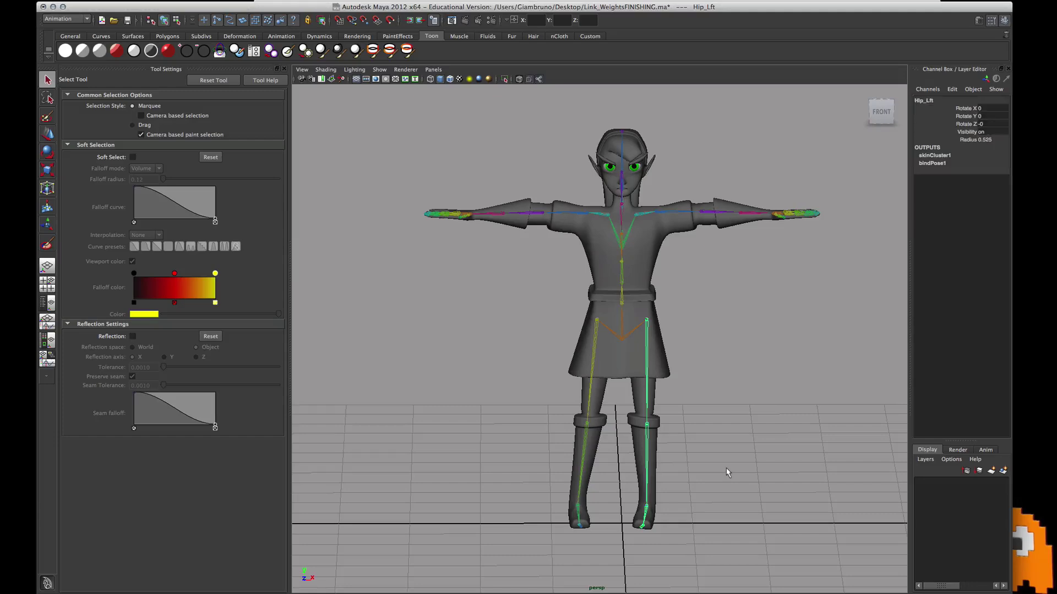
pyautogui.keyDown('alt'); pyautogui.moveTo(726, 467); pyautogui.dragTo(742, 450); pyautogui.keyUp('alt')
pyautogui.keyDown('alt'); pyautogui.moveTo(759, 398); pyautogui.dragTo(715, 405); pyautogui.keyUp('alt')
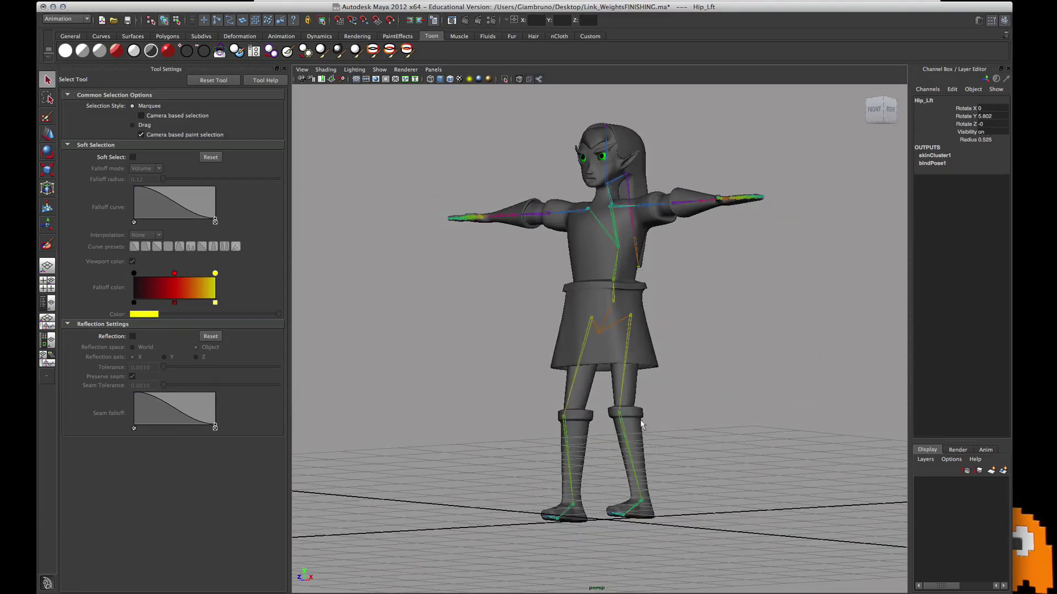
# Step: Check the Knee_Lft joint's rotation and set the Ankle_Lft joint's Rotate X, Y and Z to 0
pyautogui.click(667, 440)
pyautogui.click(626, 417)
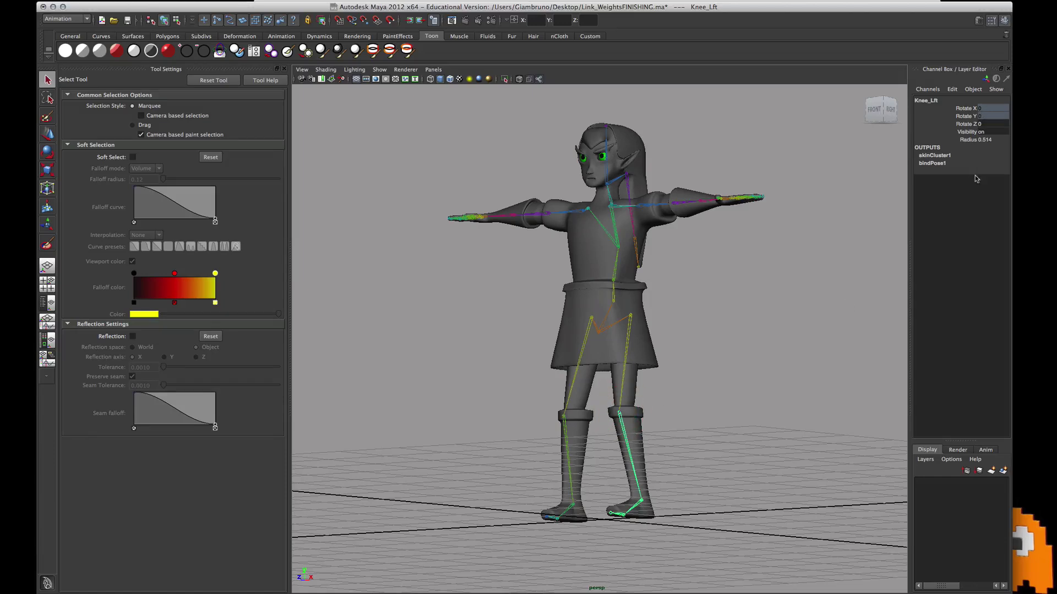
pyautogui.click(643, 502)
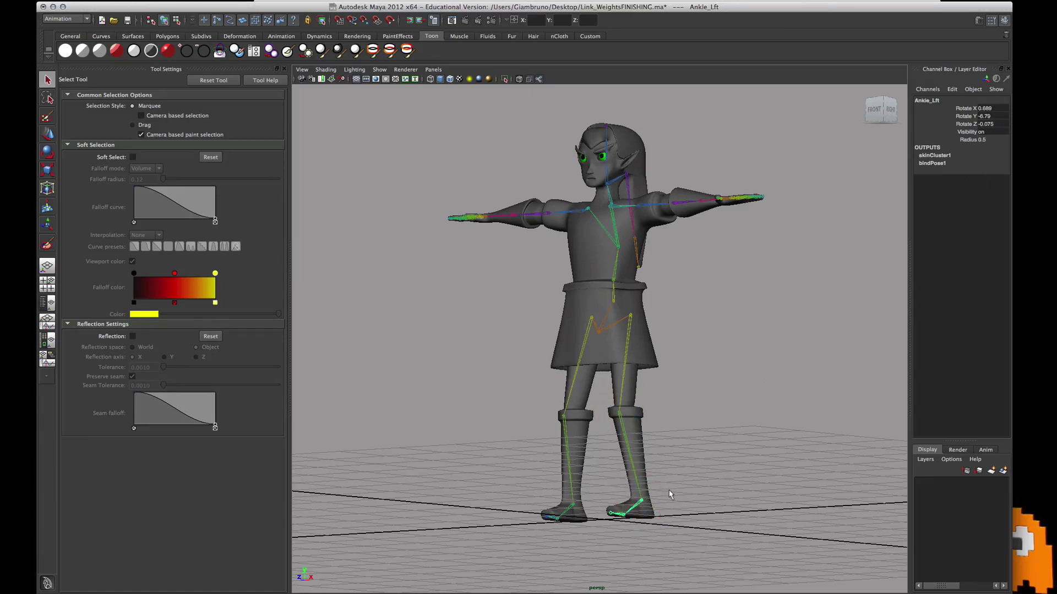
pyautogui.click(986, 107)
pyautogui.keyDown('shift'); pyautogui.click(988, 124); pyautogui.keyUp('shift')
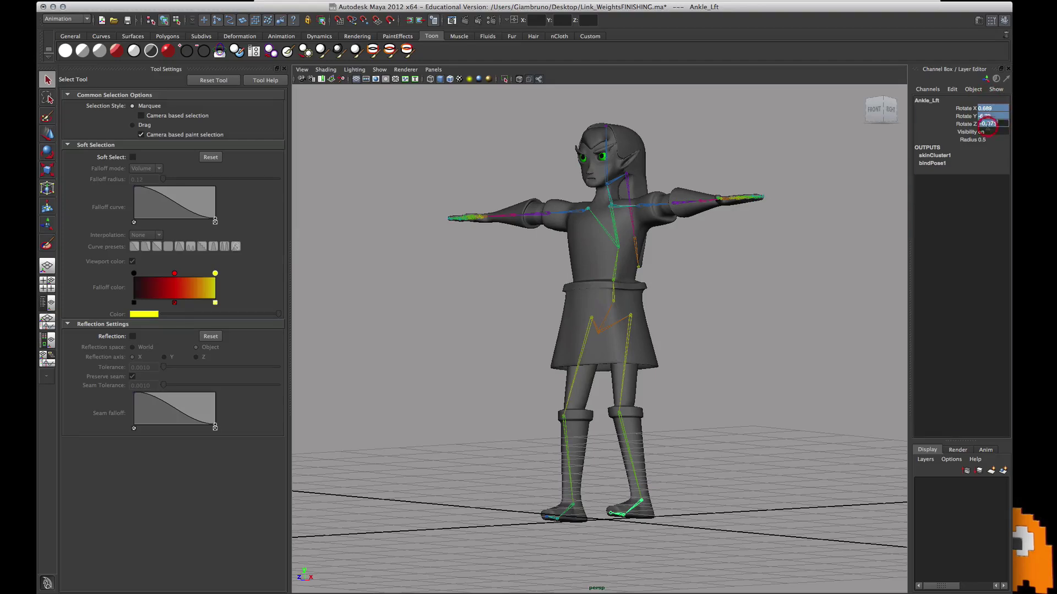
pyautogui.write('0')
pyautogui.press('Return')
# Step: Select the Ankle_Rgt joint and set its Rotate X, Y and Z to 0
pyautogui.keyDown('alt'); pyautogui.moveTo(706, 505); pyautogui.dragTo(747, 523); pyautogui.keyUp('alt')
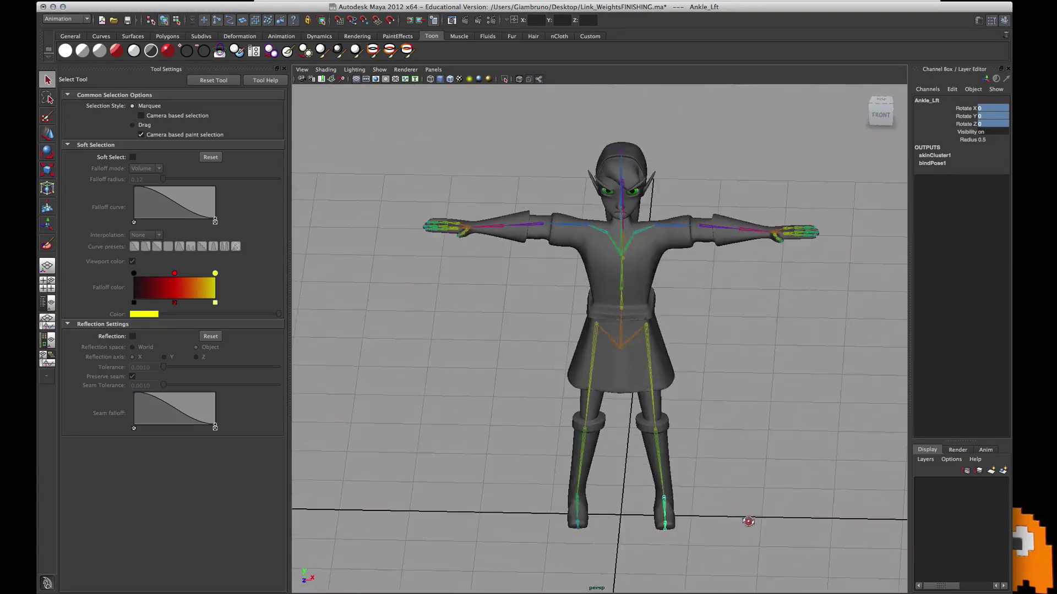
pyautogui.click(577, 495)
pyautogui.click(991, 124)
pyautogui.keyDown('shift'); pyautogui.click(992, 109); pyautogui.keyUp('shift')
pyautogui.write('0')
pyautogui.press('Return')
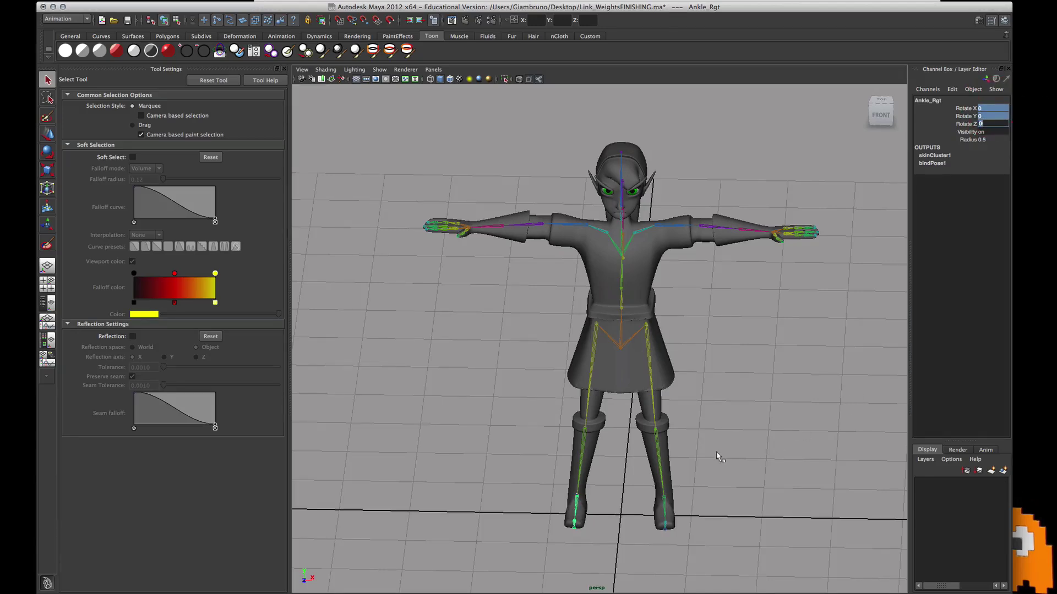
# Step: Check the rotation values of the ball joints in the feet and of the Neck joint, and clear the selection
pyautogui.keyDown('alt'); pyautogui.moveTo(719, 456); pyautogui.dragTo(723, 414, button='middle'); pyautogui.keyUp('alt')
pyautogui.scroll(5, 721, 409)
pyautogui.keyDown('alt'); pyautogui.moveTo(721, 410); pyautogui.dragTo(743, 487); pyautogui.keyUp('alt')
pyautogui.click(681, 467)
pyautogui.click(498, 441)
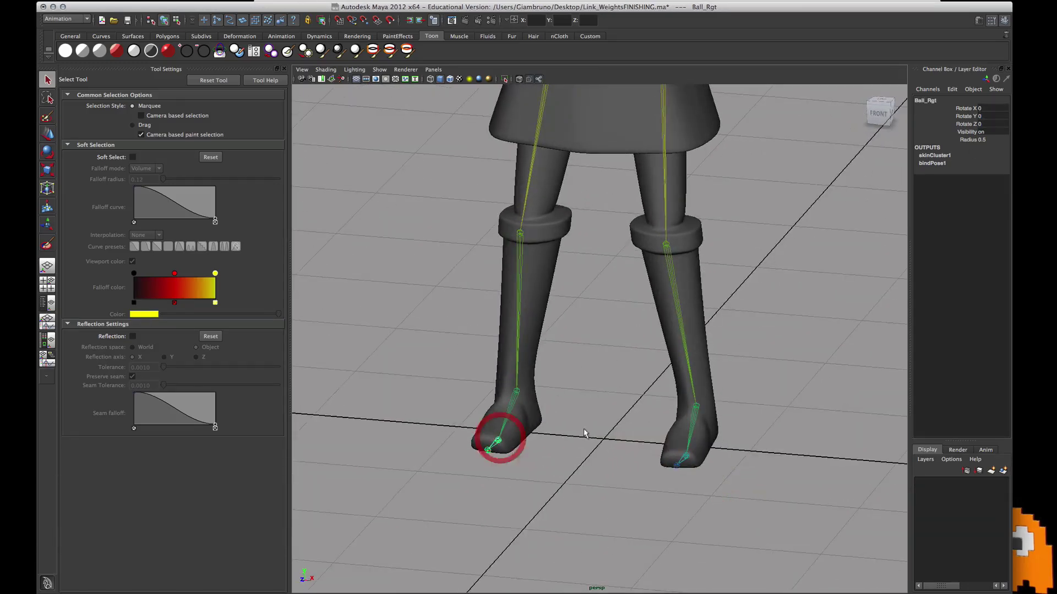
pyautogui.scroll(-5, 596, 421)
pyautogui.keyDown('alt'); pyautogui.moveTo(612, 197); pyautogui.dragTo(574, 208); pyautogui.keyUp('alt')
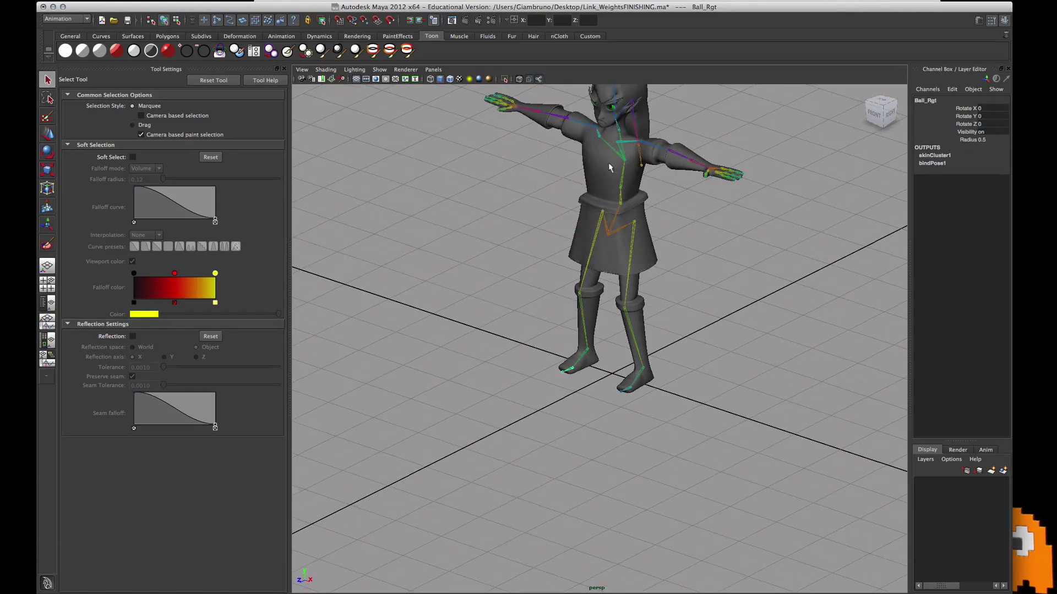
pyautogui.keyDown('alt'); pyautogui.moveTo(609, 164); pyautogui.dragTo(609, 187, button='middle'); pyautogui.keyUp('alt')
pyautogui.click(620, 146)
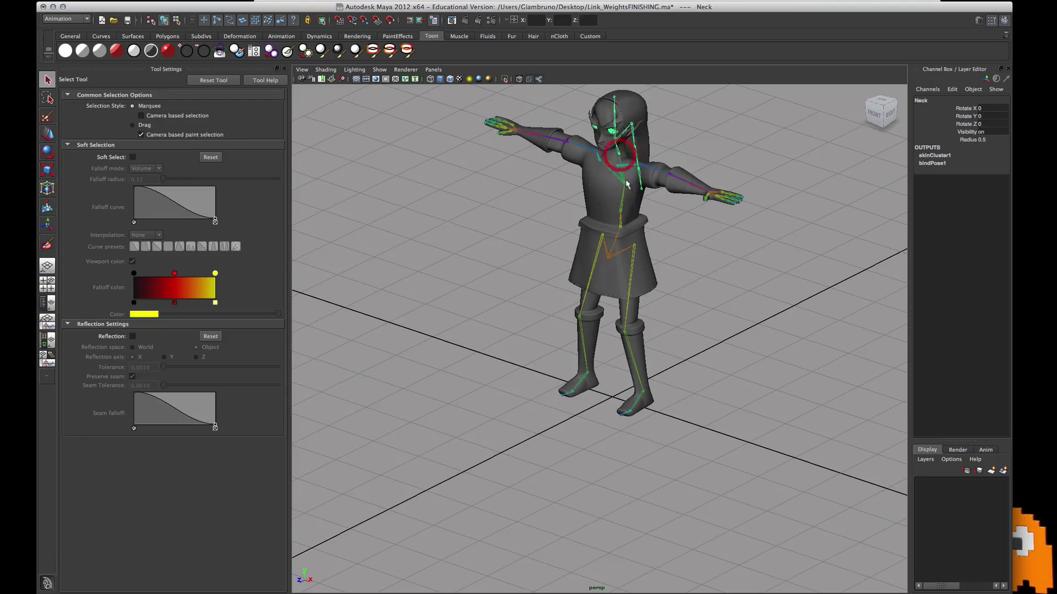
pyautogui.keyDown('alt'); pyautogui.moveTo(643, 248); pyautogui.dragTo(667, 407); pyautogui.keyUp('alt')
pyautogui.click(666, 408)
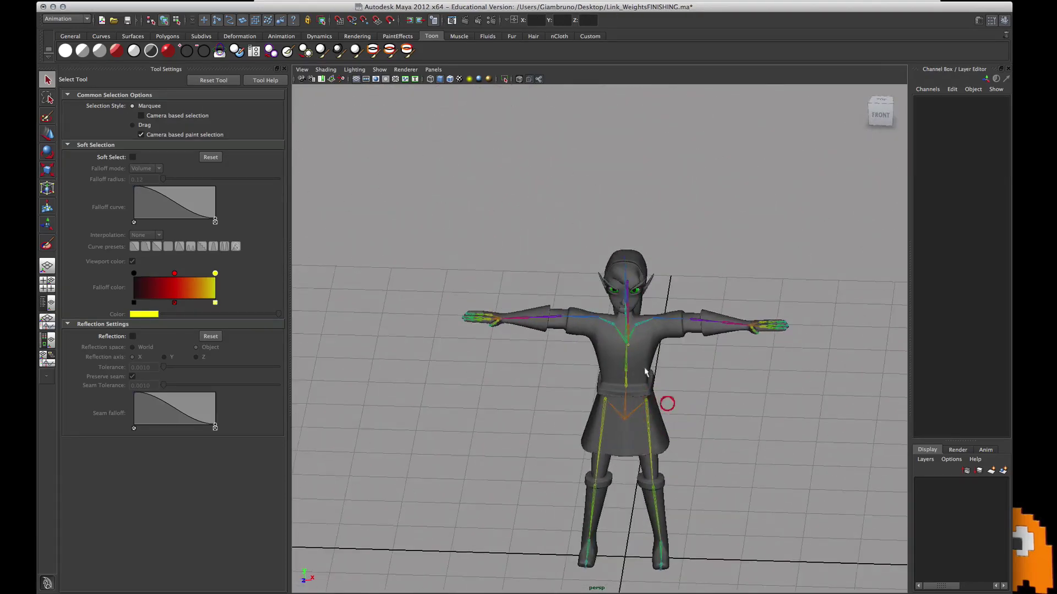
# Step: Select the Link_Main character mesh
pyautogui.click(645, 366)
pyautogui.scroll(4, 645, 363)
pyautogui.keyDown('alt'); pyautogui.moveTo(729, 410); pyautogui.dragTo(699, 347, button='middle'); pyautogui.keyUp('alt')
pyautogui.keyDown('alt'); pyautogui.moveTo(715, 407); pyautogui.dragTo(719, 367); pyautogui.keyUp('alt')
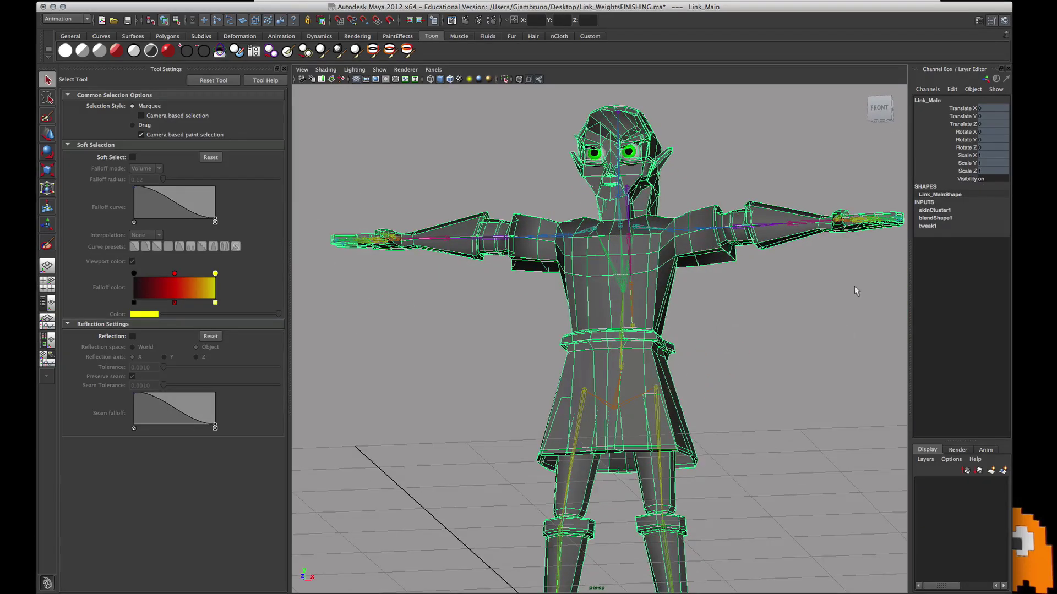
pyautogui.keyDown('alt'); pyautogui.moveTo(777, 407); pyautogui.dragTo(759, 336, button='middle'); pyautogui.keyUp('alt')
pyautogui.keyDown('alt'); pyautogui.moveTo(439, 552); pyautogui.dragTo(478, 557); pyautogui.keyUp('alt')
pyautogui.scroll(-2, 454, 550)
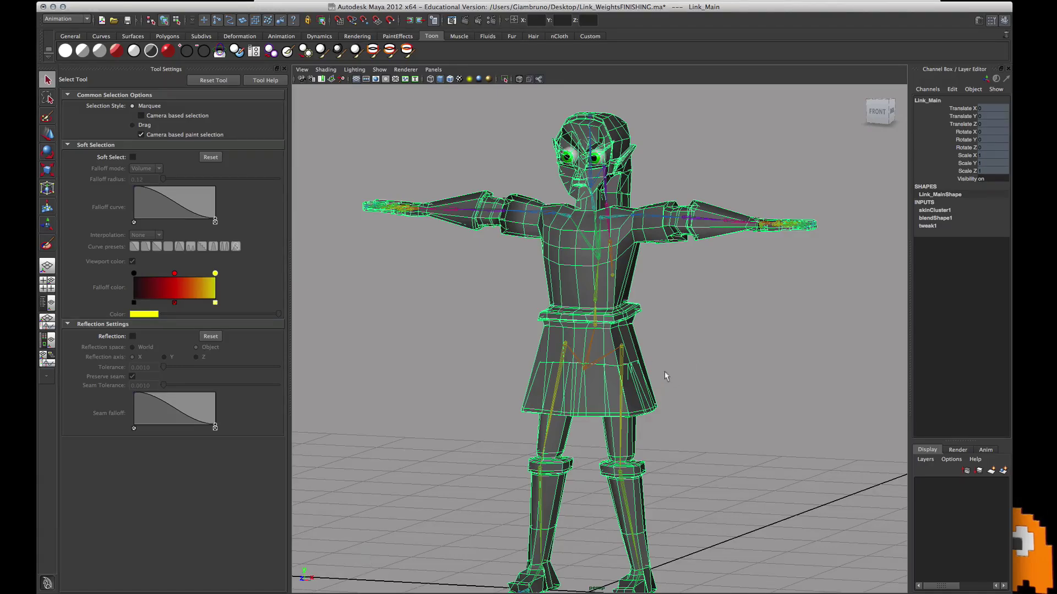
pyautogui.keyDown('alt'); pyautogui.moveTo(661, 377); pyautogui.dragTo(684, 331); pyautogui.keyUp('alt')
pyautogui.click(704, 309)
pyautogui.click(633, 285)
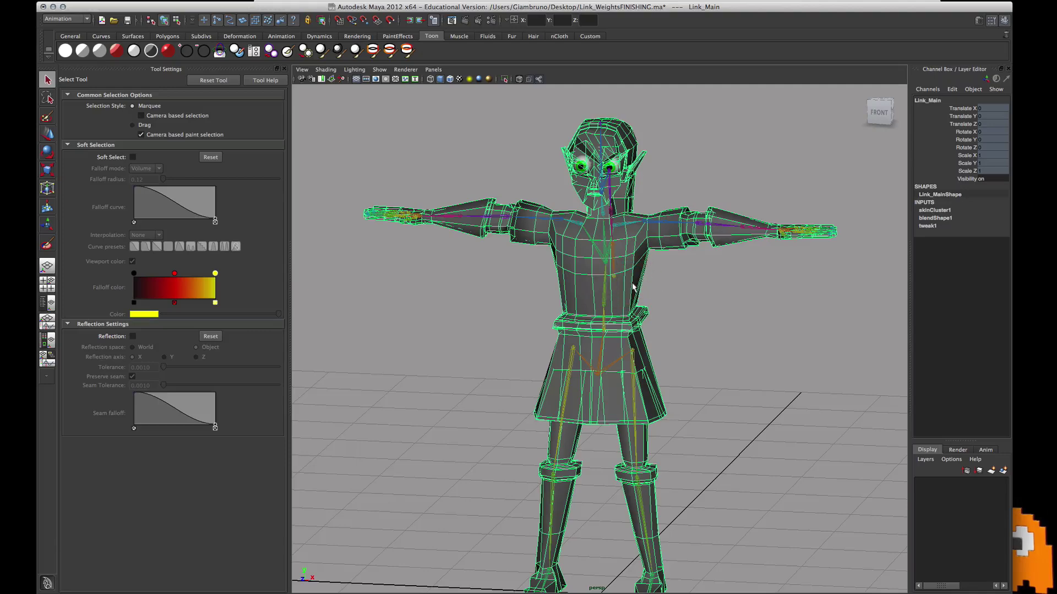
pyautogui.click(709, 299)
pyautogui.click(631, 281)
# Step: Mirror the skin weights of Link_Main using closest point on surface and the closest joint influence association
pyautogui.click(509, 1)
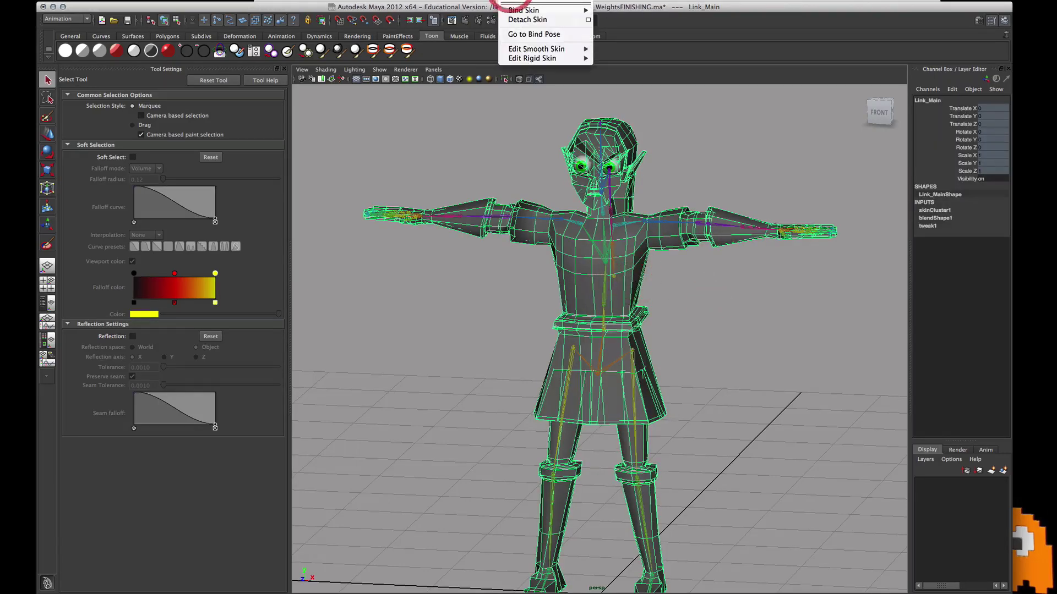
pyautogui.moveTo(515, 51)
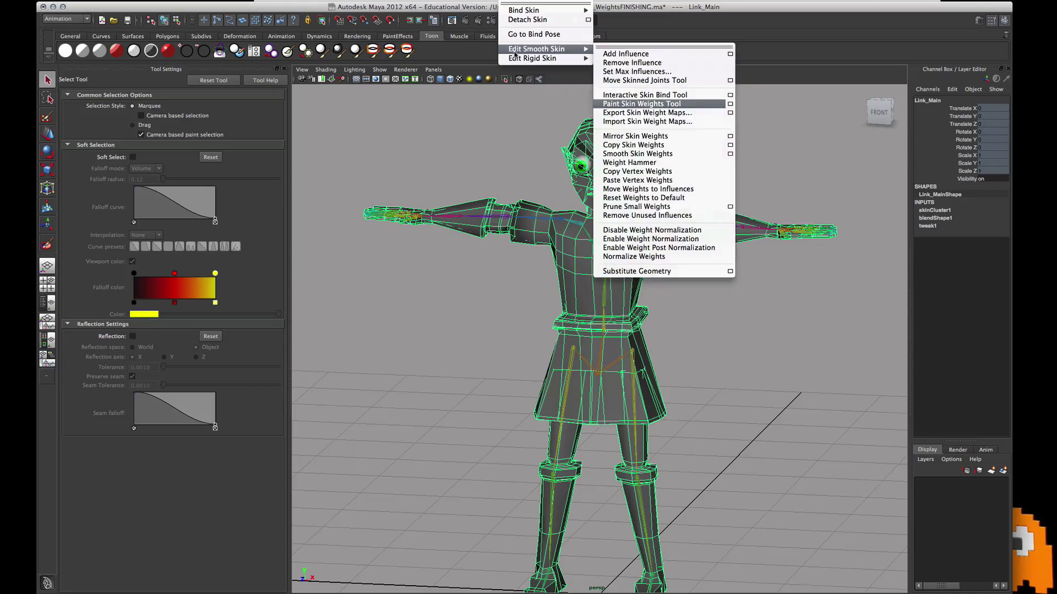
pyautogui.click(730, 136)
pyautogui.moveTo(370, 11); pyautogui.dragTo(601, 182)
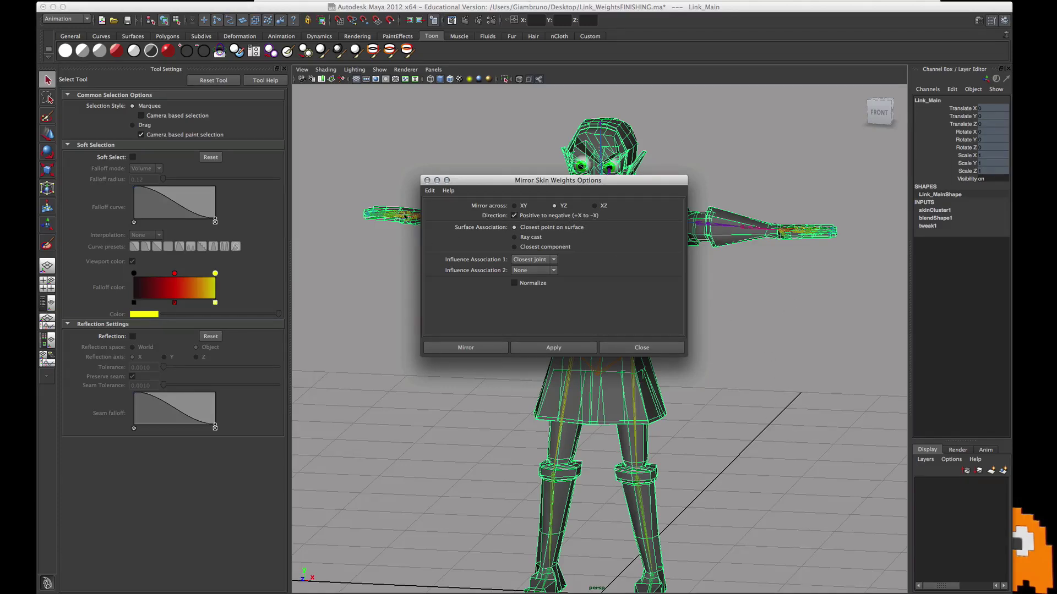
pyautogui.click(516, 216)
pyautogui.click(515, 205)
pyautogui.click(471, 348)
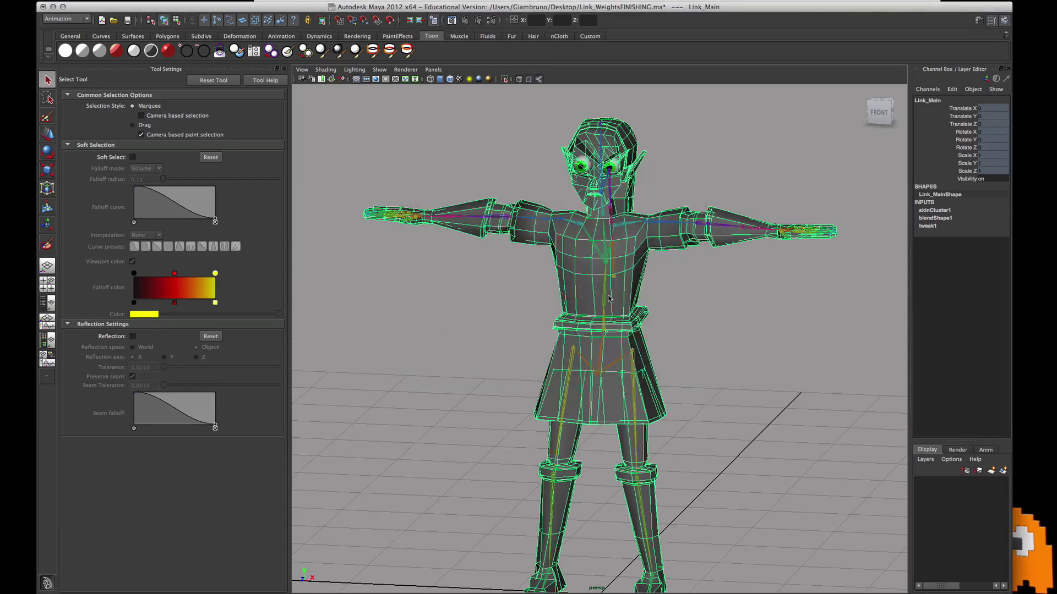
# Step: Reselect the Link_Main mesh and start the Paint Skin Weights Tool with its settings shown
pyautogui.keyDown('alt'); pyautogui.moveTo(598, 319); pyautogui.dragTo(520, 325); pyautogui.keyUp('alt')
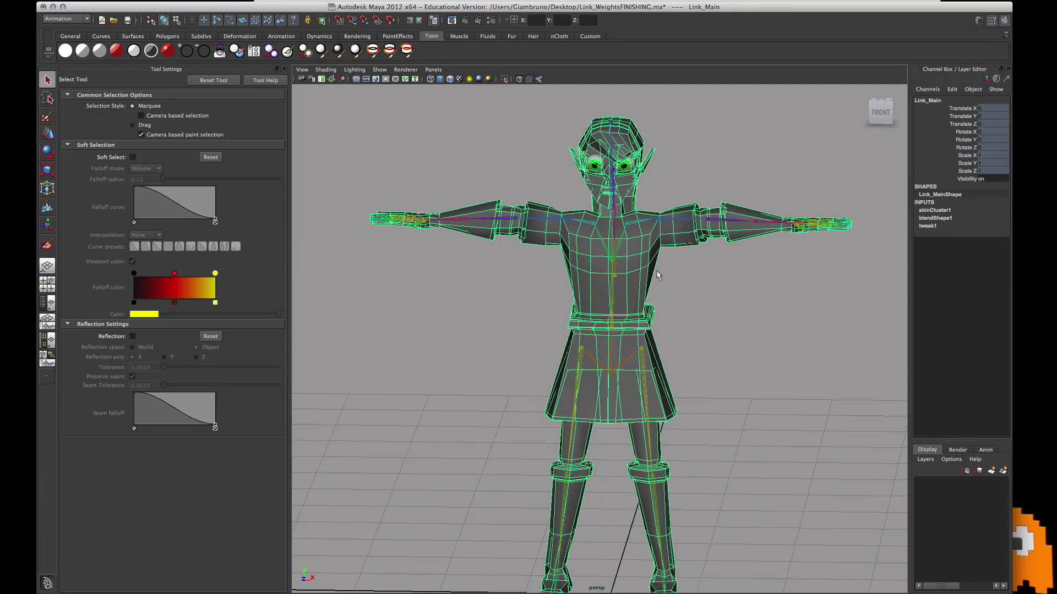
pyautogui.click(773, 322)
pyautogui.click(627, 271)
pyautogui.scroll(2, 640, 312)
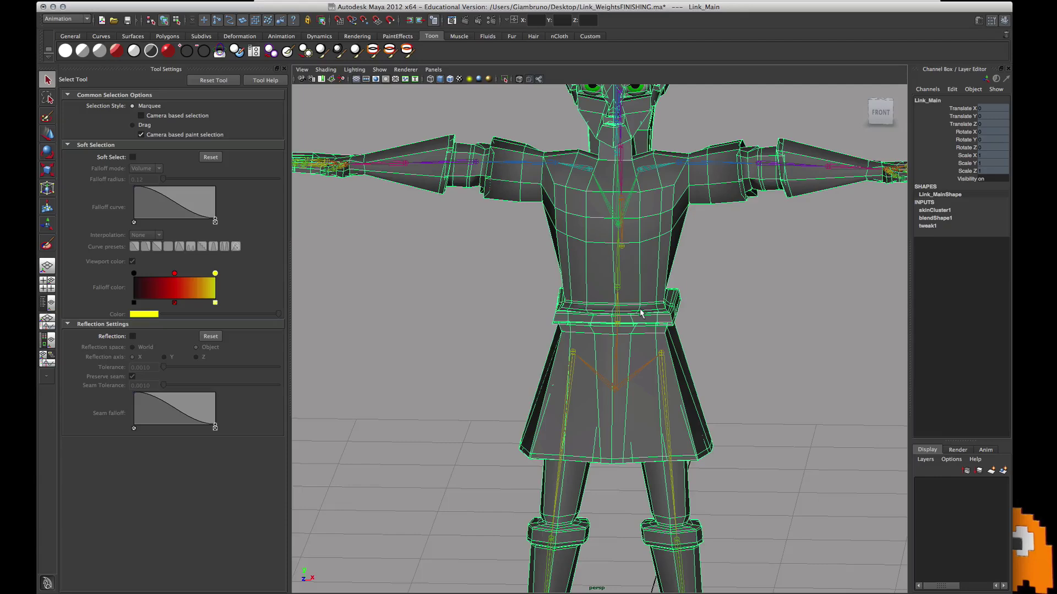
pyautogui.scroll(-3, 641, 311)
pyautogui.keyDown('alt'); pyautogui.moveTo(640, 308); pyautogui.dragTo(688, 335); pyautogui.keyUp('alt')
pyautogui.click(504, 2)
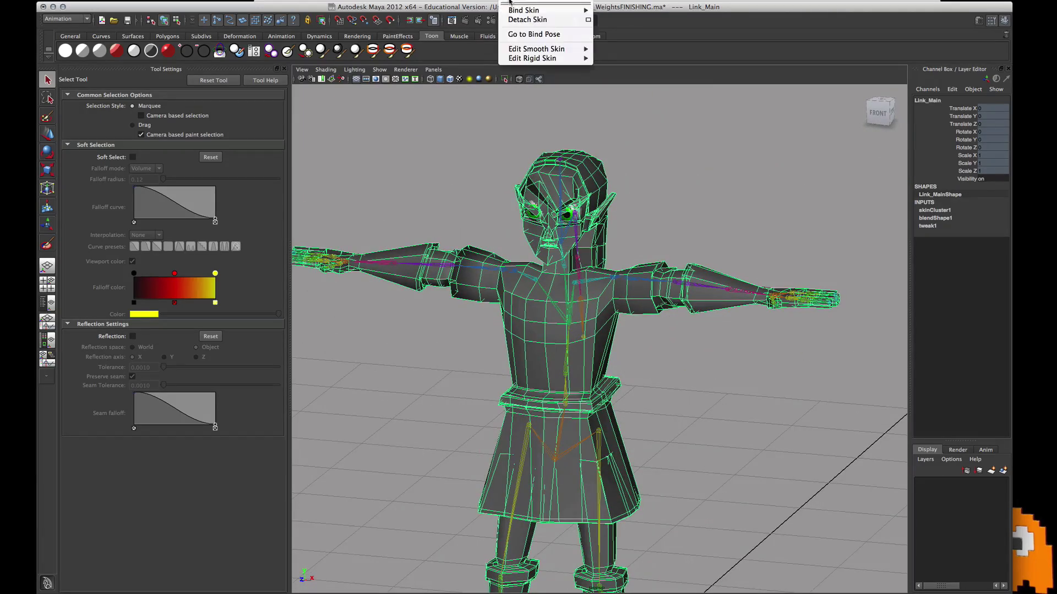
pyautogui.moveTo(530, 50)
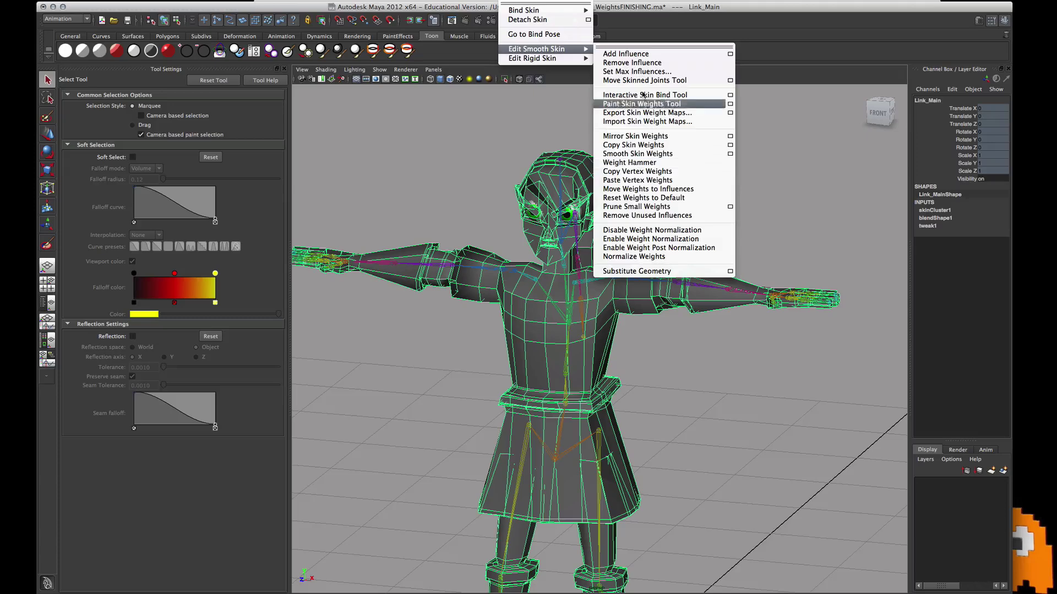
pyautogui.click(729, 104)
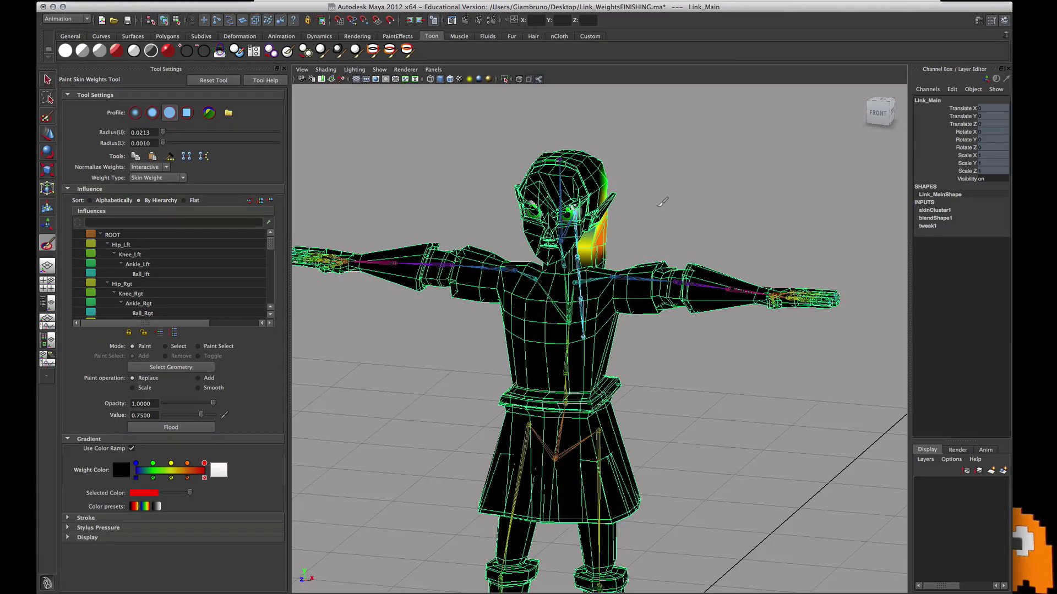
# Step: Display the ROOT influence and examine how its weights are distributed over the skirt
pyautogui.click(112, 234)
pyautogui.keyDown('alt'); pyautogui.moveTo(524, 417); pyautogui.dragTo(604, 411); pyautogui.keyUp('alt')
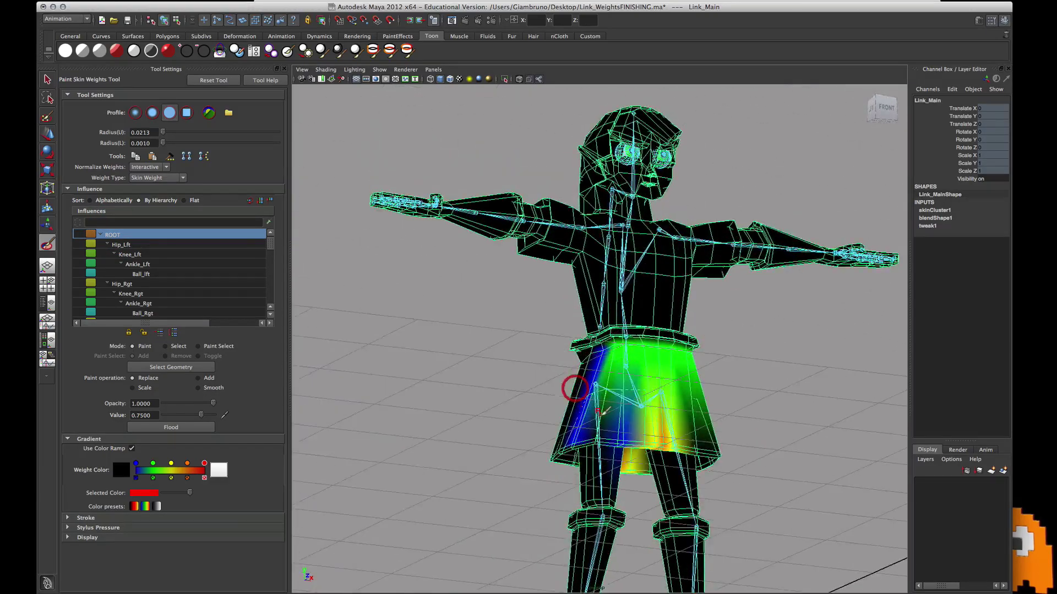
pyautogui.scroll(3, 605, 412)
pyautogui.keyDown('alt'); pyautogui.moveTo(605, 412); pyautogui.dragTo(606, 344, button='middle'); pyautogui.keyUp('alt')
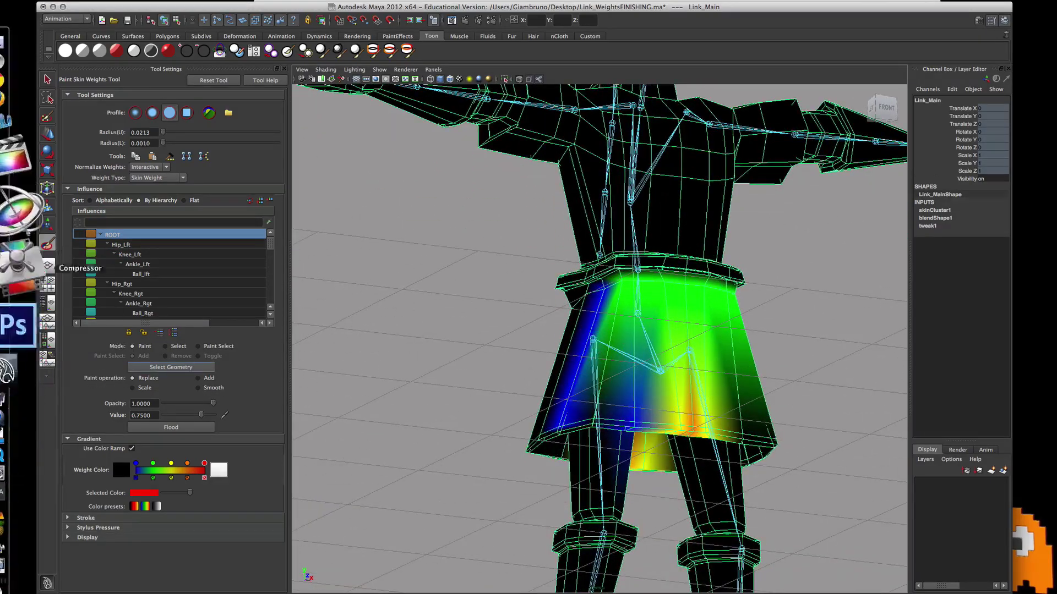
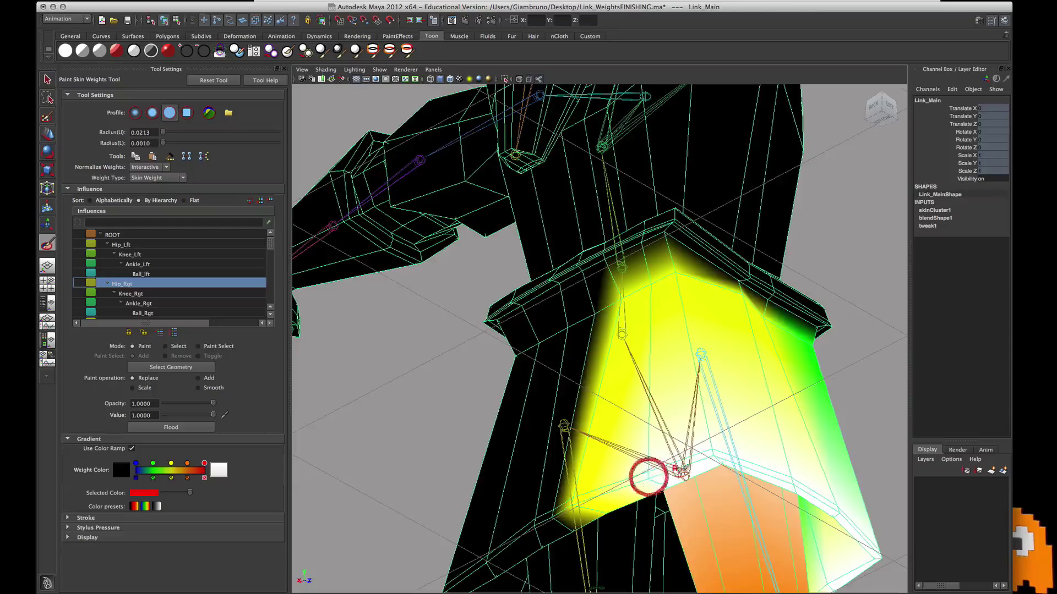
# Step: Paint the Hip_Rgt weights off the character's right boot with Replace at value 0
pyautogui.keyDown('alt'); pyautogui.moveTo(510, 406); pyautogui.dragTo(524, 505); pyautogui.keyUp('alt')
pyautogui.keyDown('alt'); pyautogui.moveTo(523, 505); pyautogui.dragTo(651, 177, button='middle'); pyautogui.keyUp('alt')
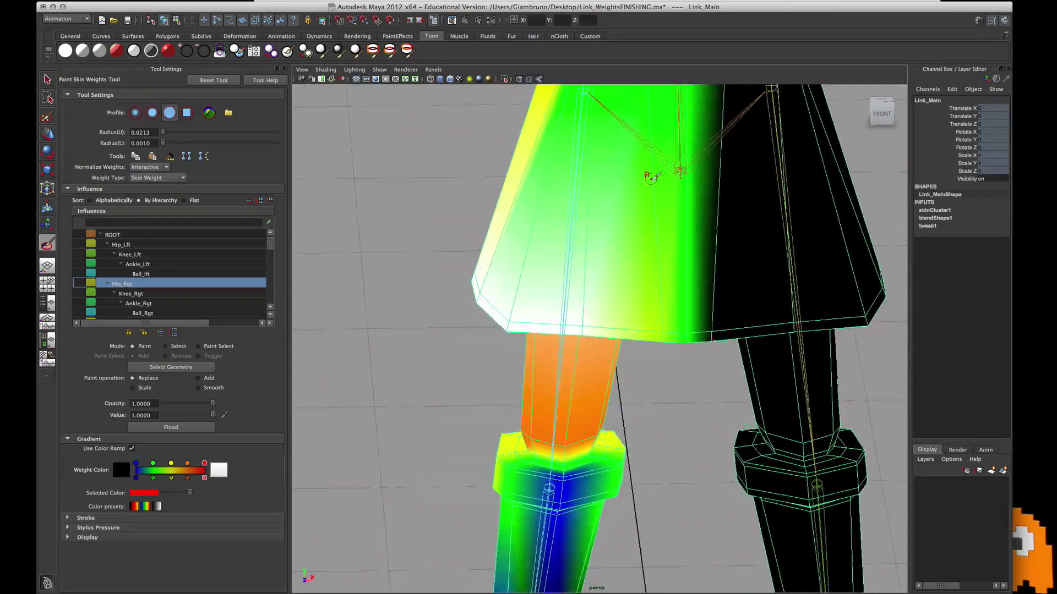
pyautogui.keyDown('alt'); pyautogui.moveTo(627, 322); pyautogui.dragTo(623, 209, button='middle'); pyautogui.keyUp('alt')
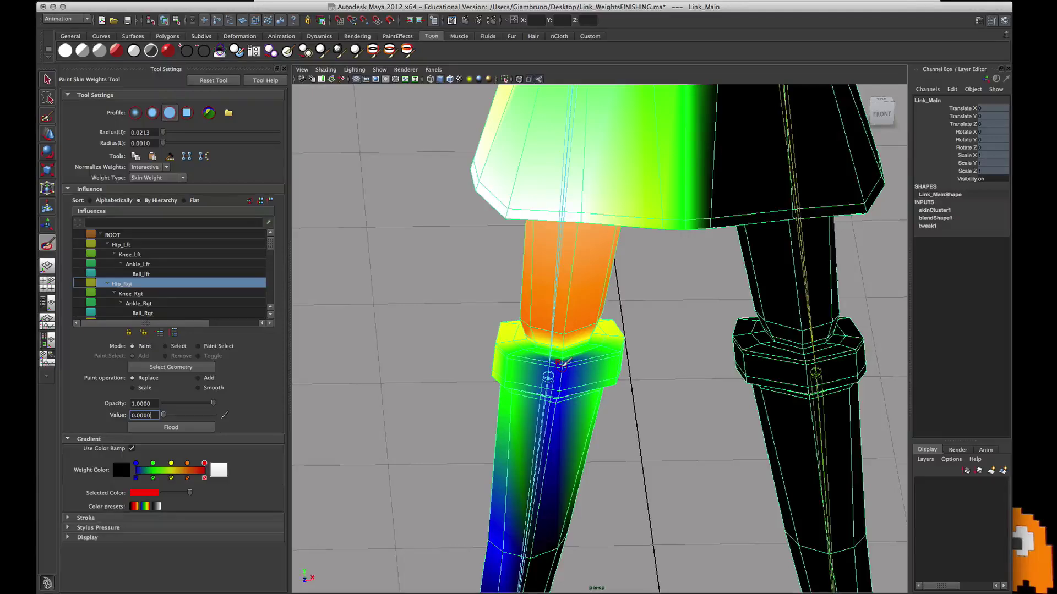
pyautogui.moveTo(556, 405)
pyautogui.keyDown('alt'); pyautogui.mouseDown()
pyautogui.moveTo(555, 416)
pyautogui.moveTo(559, 380)
pyautogui.moveTo(499, 374)
pyautogui.moveTo(567, 314)
pyautogui.moveTo(628, 292)
pyautogui.mouseUp(); pyautogui.keyUp('alt')
pyautogui.moveTo(519, 419)
pyautogui.mouseDown()
pyautogui.moveTo(508, 472)
pyautogui.moveTo(490, 478)
pyautogui.mouseUp()
pyautogui.keyDown('alt'); pyautogui.moveTo(592, 481); pyautogui.dragTo(649, 392); pyautogui.keyUp('alt')
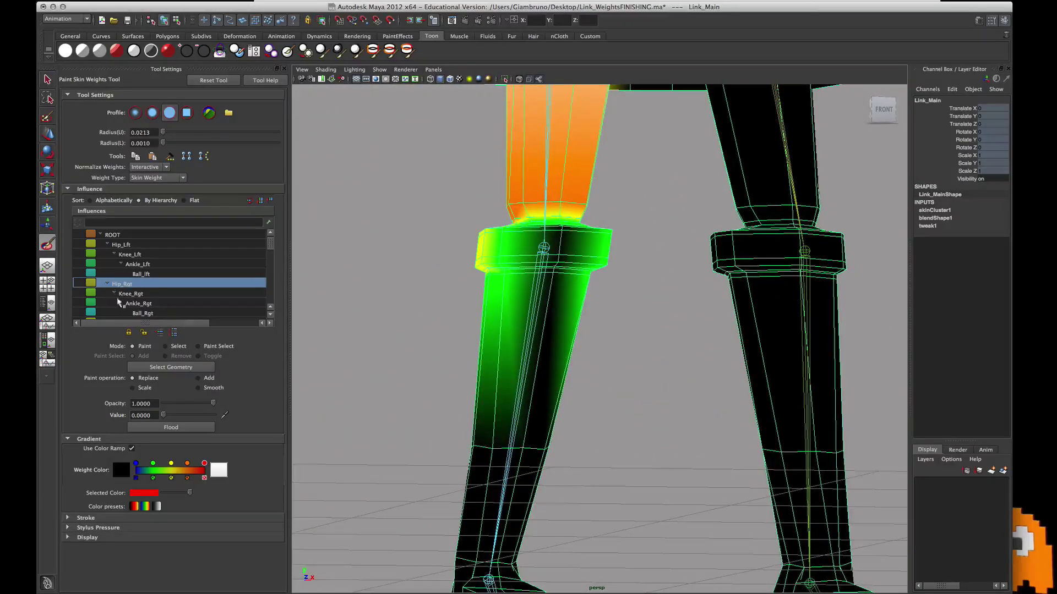
# Step: Paint full Knee_Rgt influence around the middle of the right boot's shaft with value 1
pyautogui.click(128, 295)
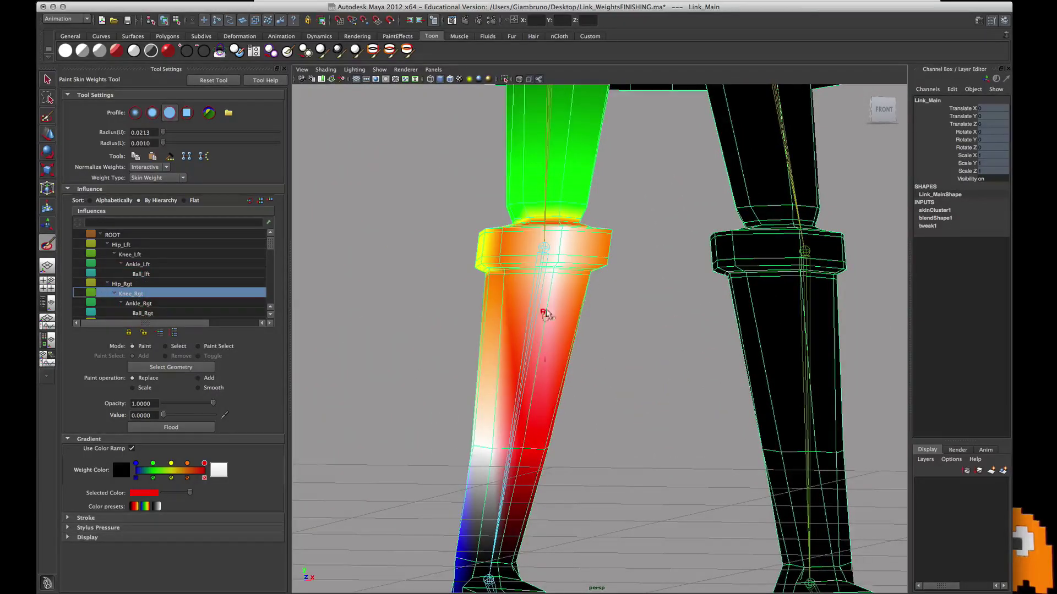
pyautogui.moveTo(553, 292)
pyautogui.keyDown('alt'); pyautogui.mouseDown()
pyautogui.moveTo(540, 331)
pyautogui.moveTo(558, 306)
pyautogui.mouseUp(); pyautogui.keyUp('alt')
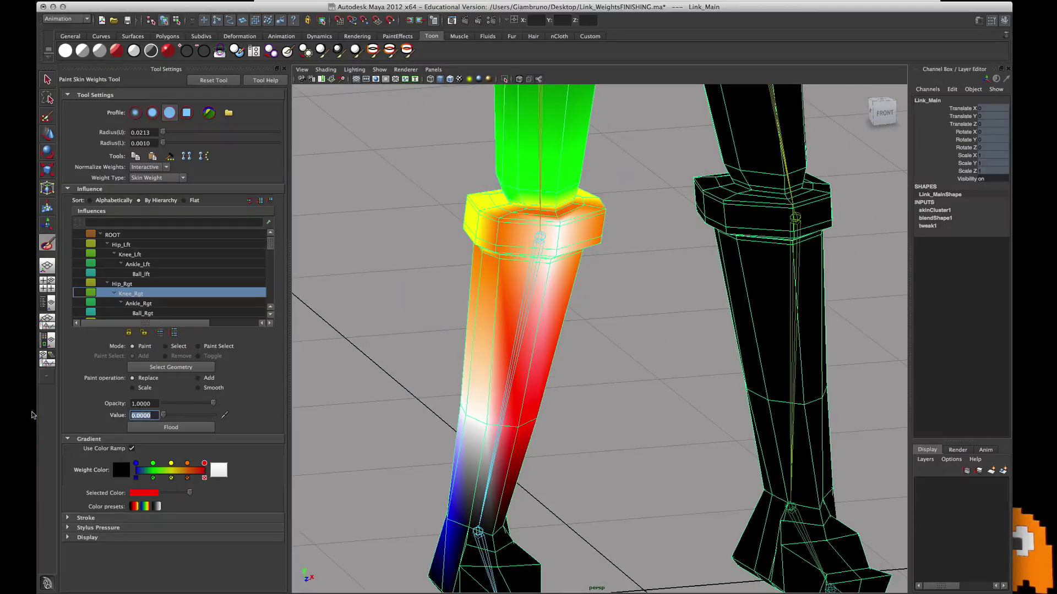
pyautogui.click(517, 427)
pyautogui.moveTo(521, 431)
pyautogui.keyDown('alt'); pyautogui.mouseDown()
pyautogui.moveTo(531, 437)
pyautogui.moveTo(462, 430)
pyautogui.mouseUp(); pyautogui.keyUp('alt')
pyautogui.click(643, 432)
pyautogui.click(674, 426)
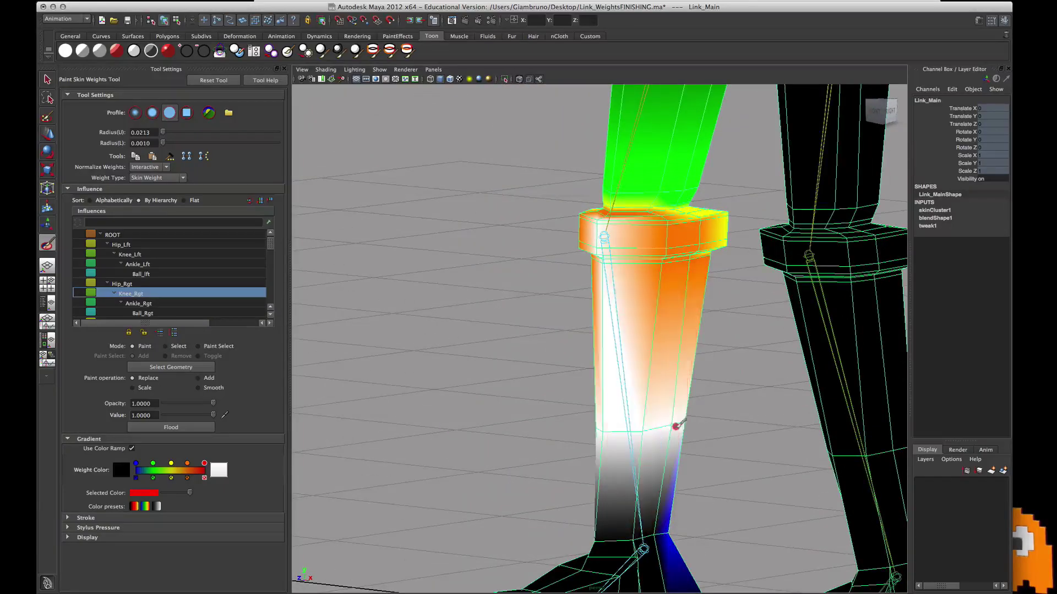
pyautogui.keyDown('alt'); pyautogui.moveTo(680, 426); pyautogui.dragTo(839, 439); pyautogui.keyUp('alt')
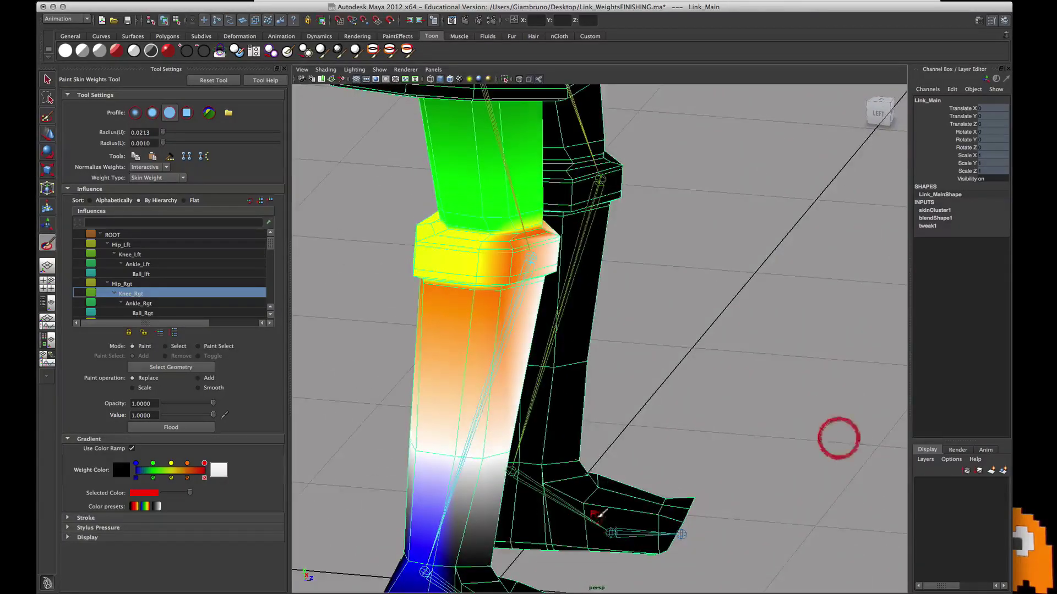
# Step: Paint full Ankle_Rgt influence on the ankle and heel of the right boot with value 1
pyautogui.keyDown('alt'); pyautogui.moveTo(838, 439); pyautogui.dragTo(762, 232, button='middle'); pyautogui.keyUp('alt')
pyautogui.keyDown('alt'); pyautogui.moveTo(767, 232); pyautogui.dragTo(789, 246); pyautogui.keyUp('alt')
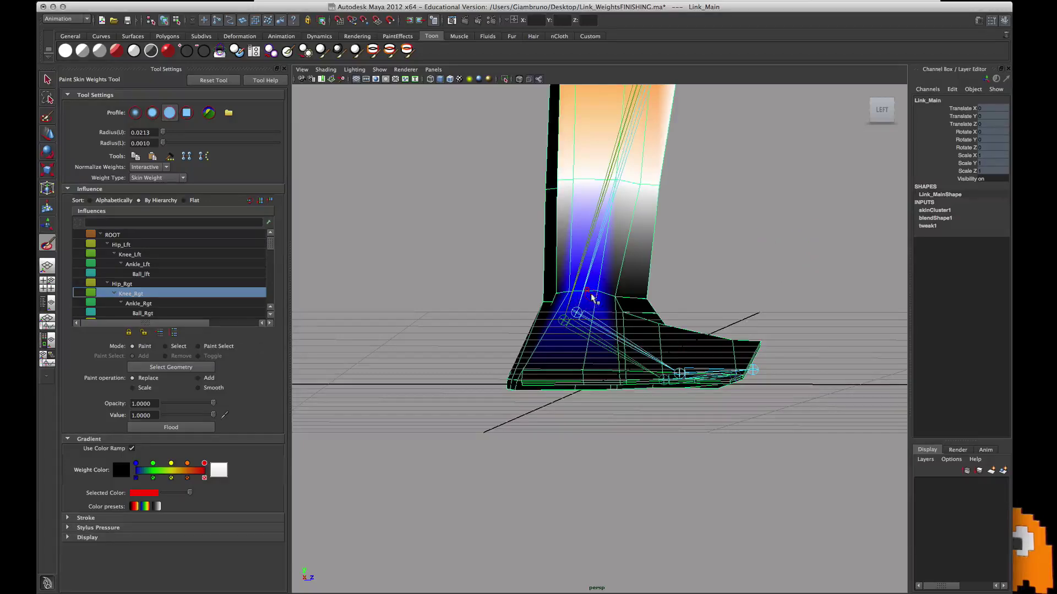
pyautogui.click(138, 304)
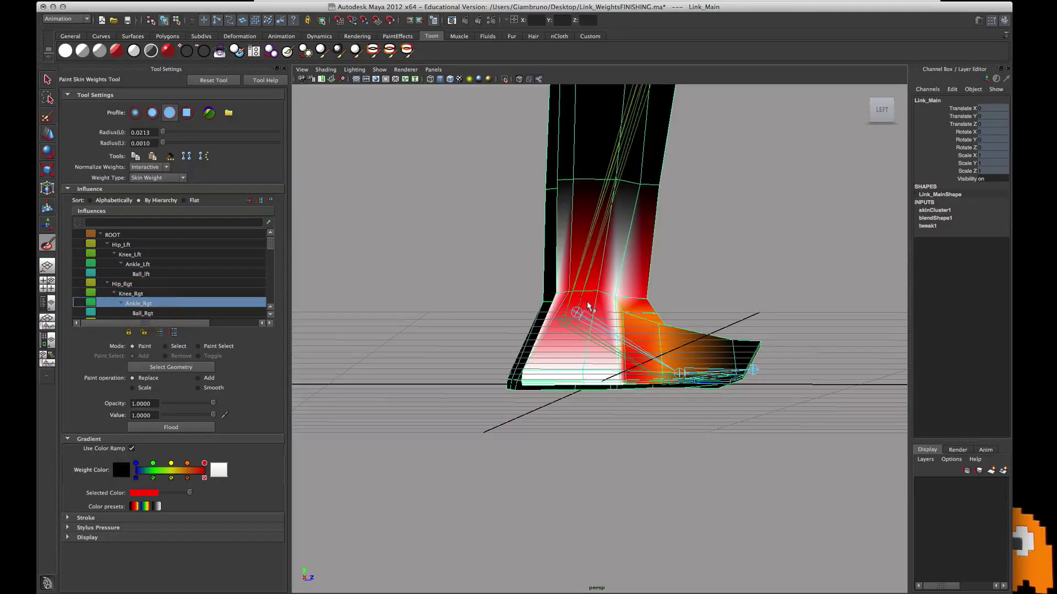
pyautogui.moveTo(602, 294)
pyautogui.mouseDown()
pyautogui.moveTo(570, 292)
pyautogui.moveTo(643, 310)
pyautogui.mouseUp()
pyautogui.click(659, 297)
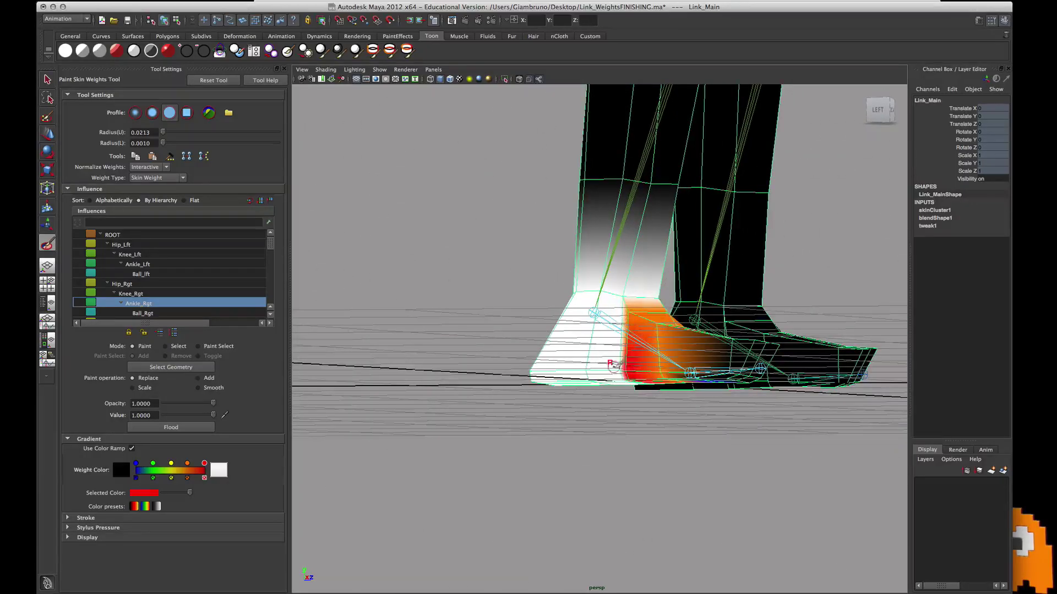
pyautogui.keyDown('alt'); pyautogui.moveTo(632, 379); pyautogui.dragTo(405, 432); pyautogui.keyUp('alt')
# Step: Paint full Ball_Rgt influence on the toe of the right boot, including the underside, with Replace at value 1
pyautogui.keyDown('alt'); pyautogui.moveTo(573, 306); pyautogui.dragTo(690, 326); pyautogui.keyUp('alt')
pyautogui.click(142, 313)
pyautogui.keyDown('alt'); pyautogui.moveTo(550, 418); pyautogui.dragTo(585, 428); pyautogui.keyUp('alt')
pyautogui.click(494, 372)
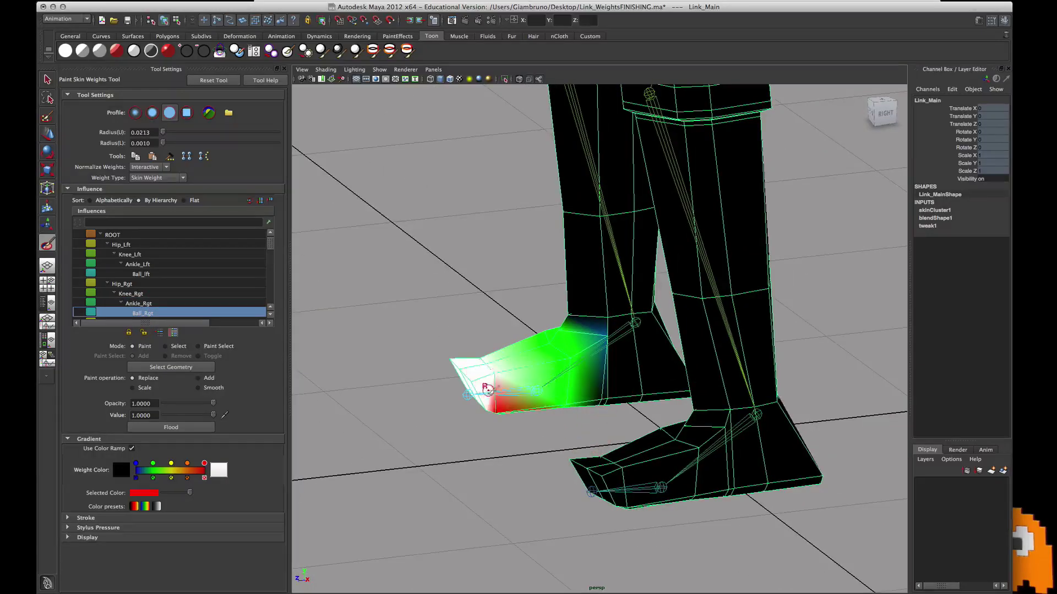
pyautogui.click(496, 410)
pyautogui.keyDown('alt'); pyautogui.moveTo(497, 416); pyautogui.dragTo(498, 358); pyautogui.keyUp('alt')
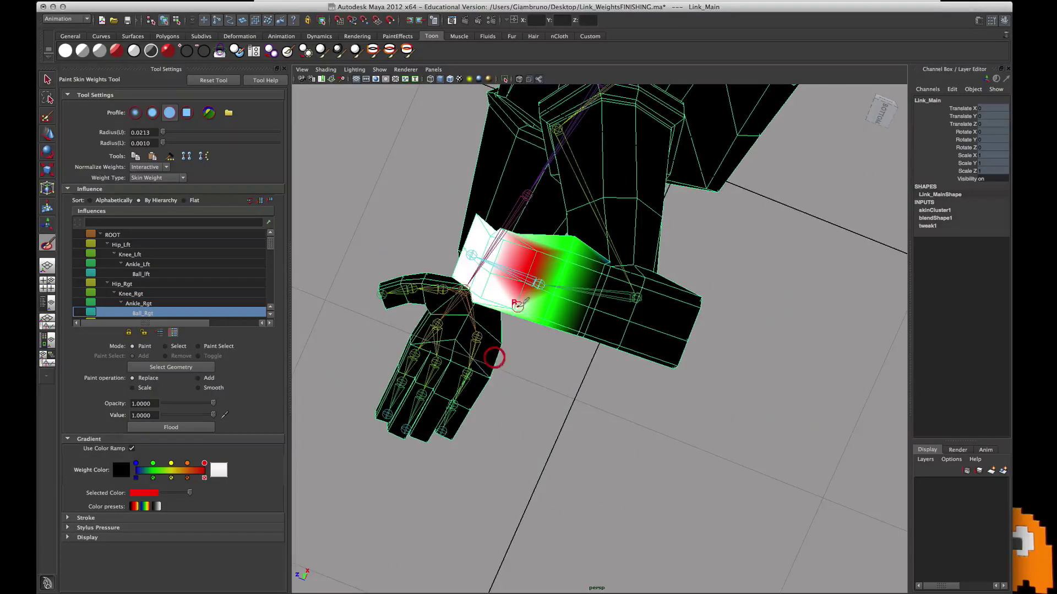
pyautogui.moveTo(512, 298)
pyautogui.mouseDown()
pyautogui.moveTo(535, 247)
pyautogui.moveTo(612, 308)
pyautogui.mouseUp()
# Step: Examine how the Ankle_Rgt and Ball_Rgt weights are distributed and review the left leg's joint influences from Ball_Lft up to Hip_Lft
pyautogui.click(145, 303)
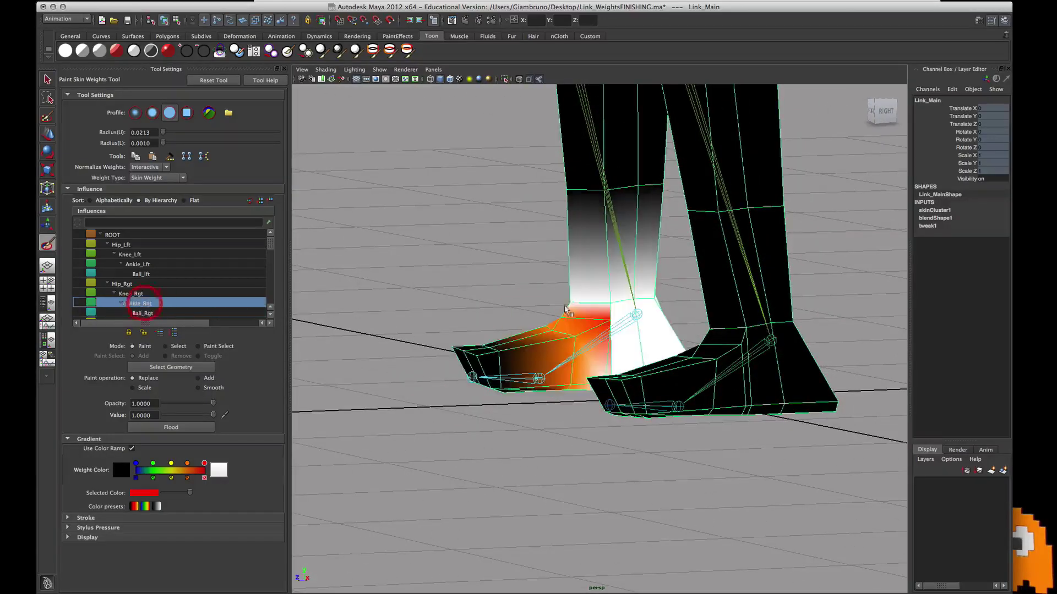
pyautogui.moveTo(610, 321)
pyautogui.keyDown('alt'); pyautogui.mouseDown()
pyautogui.moveTo(750, 337)
pyautogui.moveTo(724, 299)
pyautogui.moveTo(618, 319)
pyautogui.moveTo(656, 348)
pyautogui.mouseUp(); pyautogui.keyUp('alt')
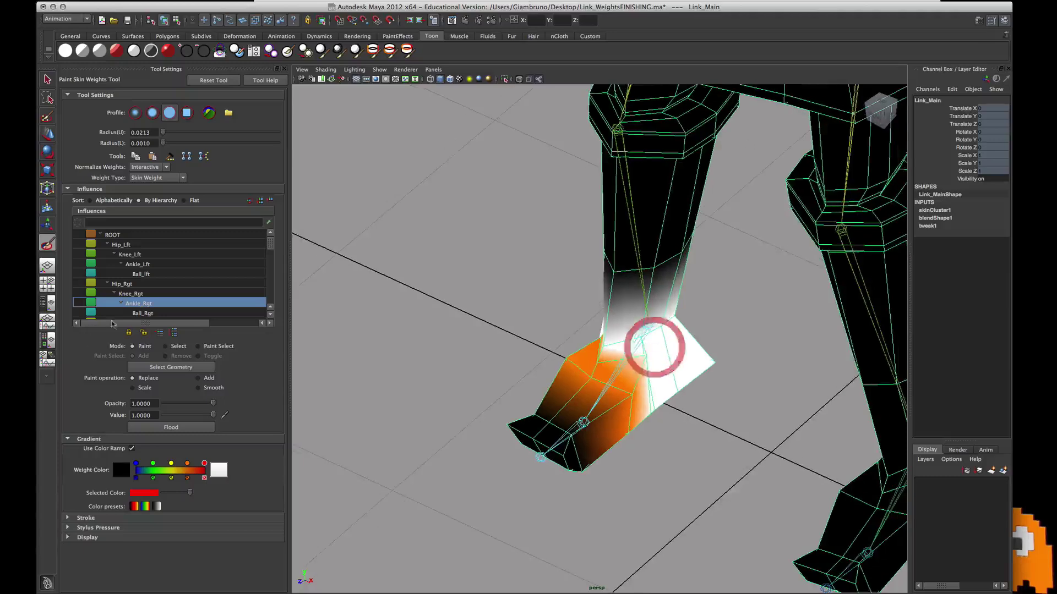
pyautogui.click(146, 313)
pyautogui.scroll(-2, 176, 303)
pyautogui.scroll(-1, 173, 297)
pyautogui.click(124, 254)
pyautogui.scroll(-5, 721, 305)
pyautogui.keyDown('alt'); pyautogui.moveTo(721, 304); pyautogui.dragTo(627, 310); pyautogui.keyUp('alt')
pyautogui.scroll(3, 163, 276)
pyautogui.click(148, 275)
pyautogui.press('Up')
pyautogui.press('Up')
pyautogui.press('Up')
pyautogui.press('Up')
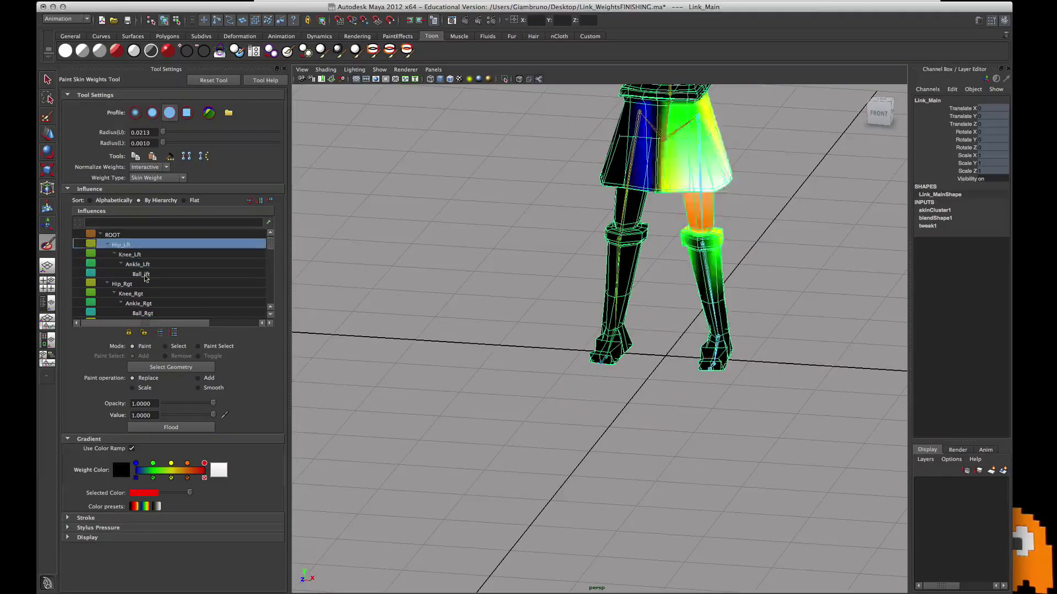
# Step: Paint the Hip_Lft weights off the right half of the skirt with Replace at value 0, comparing with Hip_Rgt
pyautogui.press('Down')
pyautogui.scroll(3, 727, 144)
pyautogui.keyDown('alt'); pyautogui.moveTo(638, 178); pyautogui.dragTo(710, 129); pyautogui.keyUp('alt')
pyautogui.keyDown('alt'); pyautogui.moveTo(710, 129); pyautogui.dragTo(713, 206, button='middle'); pyautogui.keyUp('alt')
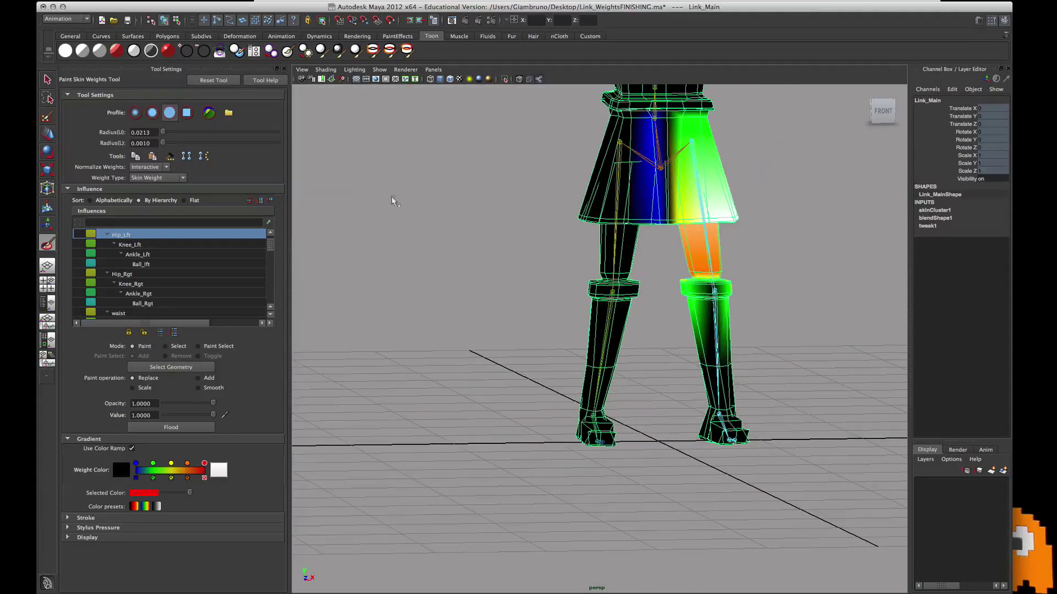
pyautogui.click(130, 274)
pyautogui.keyDown('alt'); pyautogui.moveTo(552, 257); pyautogui.dragTo(536, 182); pyautogui.keyUp('alt')
pyautogui.click(123, 235)
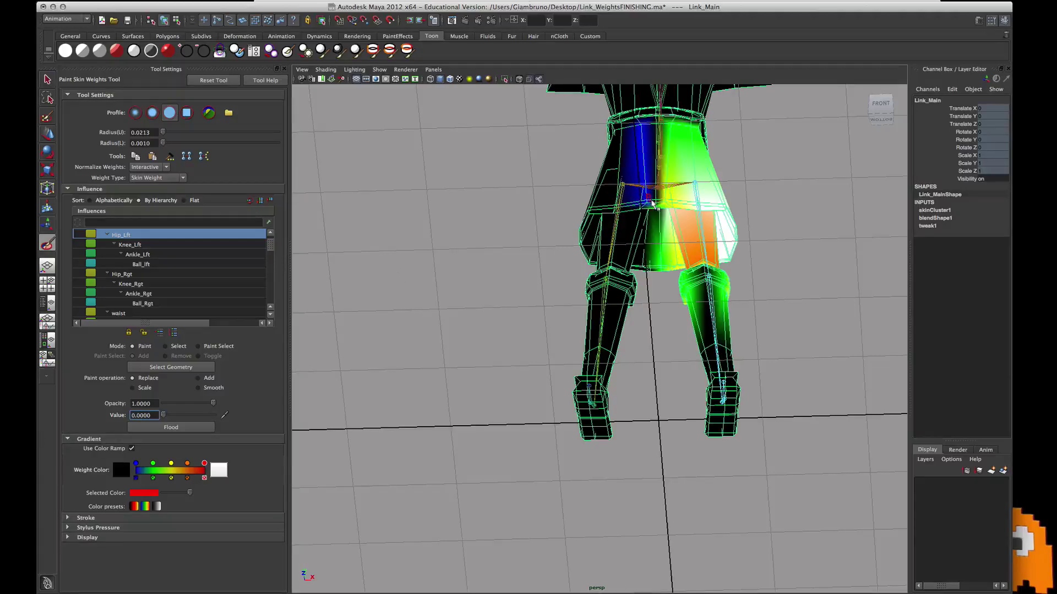
pyautogui.keyDown('alt'); pyautogui.moveTo(644, 130); pyautogui.dragTo(611, 264); pyautogui.keyUp('alt')
pyautogui.click(128, 244)
pyautogui.click(129, 275)
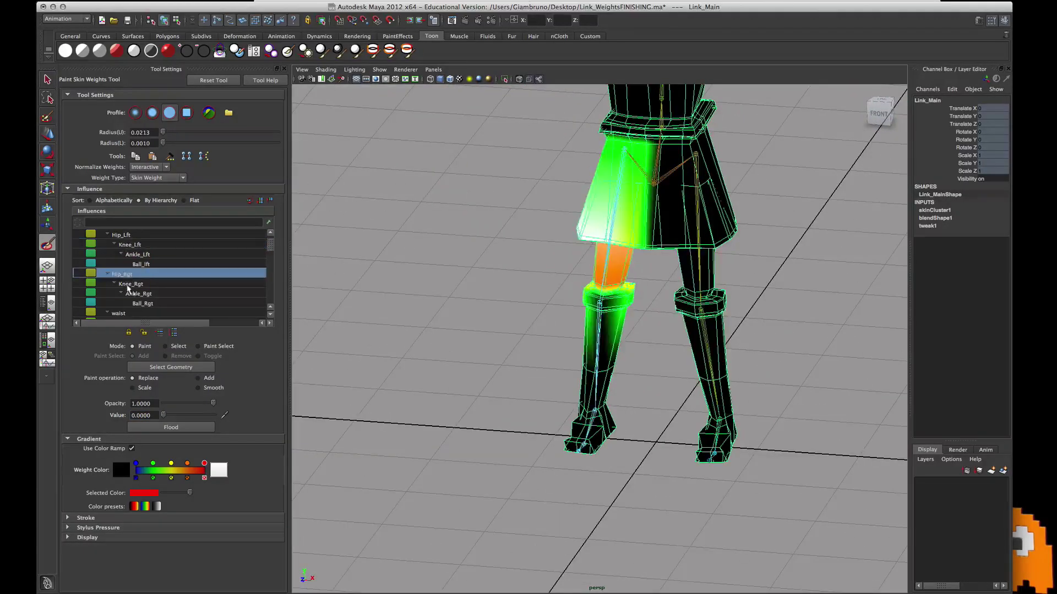
# Step: Display the waist, Gutt and Chest influences and examine how their weights are distributed over the torso
pyautogui.click(118, 314)
pyautogui.keyDown('alt'); pyautogui.moveTo(397, 165); pyautogui.dragTo(633, 137); pyautogui.keyUp('alt')
pyautogui.scroll(-5, 633, 192)
pyautogui.scroll(7, 633, 264)
pyautogui.keyDown('alt'); pyautogui.moveTo(638, 264); pyautogui.dragTo(533, 429, button='middle'); pyautogui.keyUp('alt')
pyautogui.scroll(-3, 151, 288)
pyautogui.click(124, 274)
pyautogui.keyDown('alt'); pyautogui.moveTo(475, 245); pyautogui.dragTo(349, 304); pyautogui.keyUp('alt')
pyautogui.click(133, 284)
pyautogui.moveTo(428, 251)
pyautogui.keyDown('alt'); pyautogui.mouseDown()
pyautogui.moveTo(420, 266)
pyautogui.moveTo(428, 255)
pyautogui.mouseUp(); pyautogui.keyUp('alt')
# Step: Paint the stray Gutt weights off the right side of the chest with Replace at value 0
pyautogui.click(124, 274)
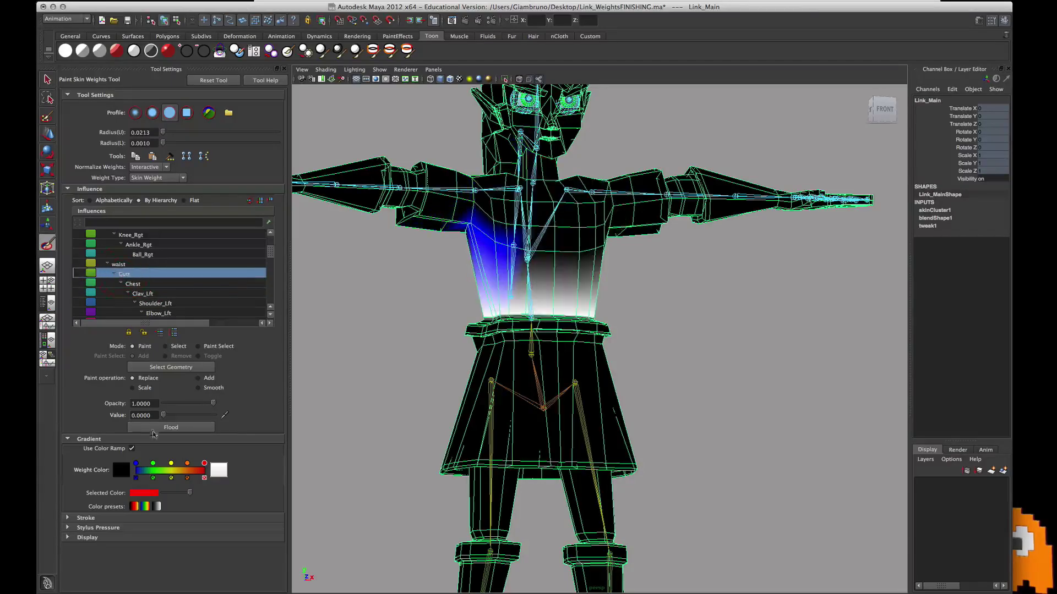
pyautogui.keyDown('alt'); pyautogui.moveTo(538, 249); pyautogui.dragTo(585, 257); pyautogui.keyUp('alt')
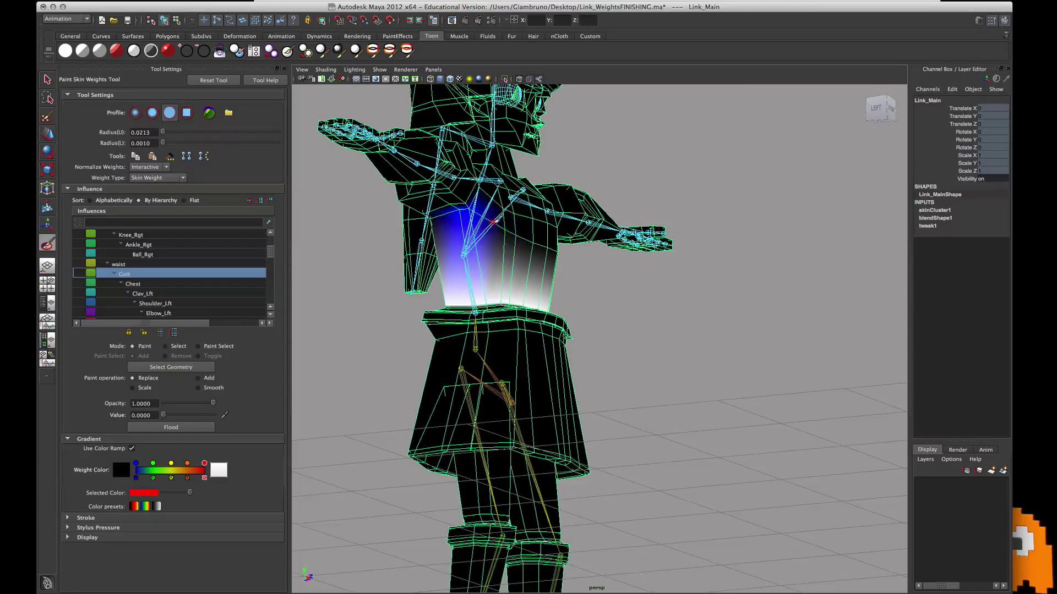
pyautogui.keyDown('alt'); pyautogui.moveTo(461, 214); pyautogui.dragTo(519, 213); pyautogui.keyUp('alt')
# Step: Compare the Chest influence with both clavicles and paint the Chest weights off the right upper arm at value 0
pyautogui.click(133, 284)
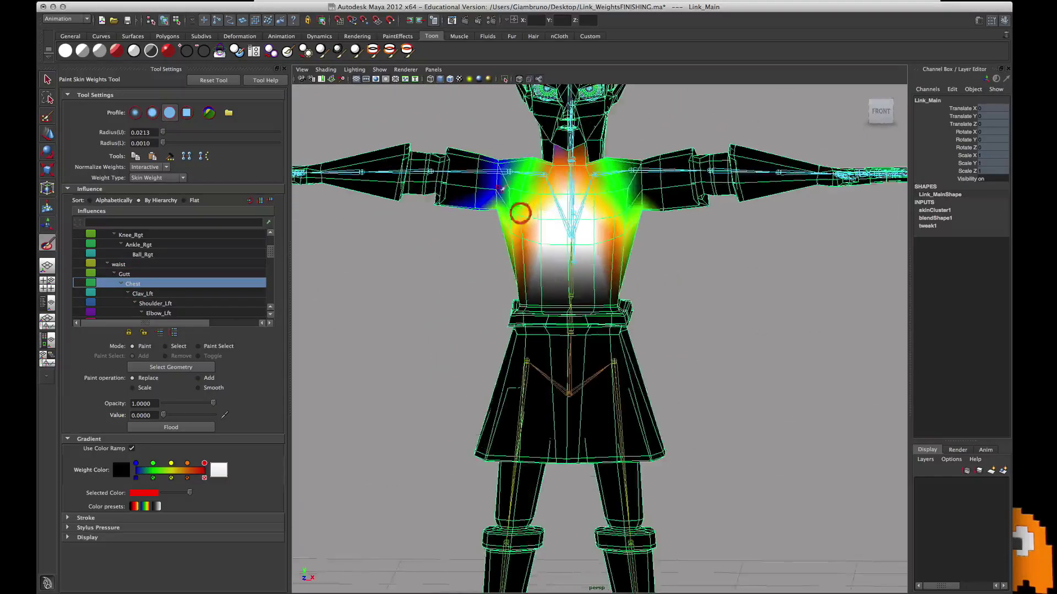
pyautogui.keyDown('alt'); pyautogui.moveTo(519, 212); pyautogui.dragTo(500, 184, button='right'); pyautogui.keyUp('alt')
pyautogui.keyDown('alt'); pyautogui.moveTo(501, 184); pyautogui.dragTo(534, 307, button='middle'); pyautogui.keyUp('alt')
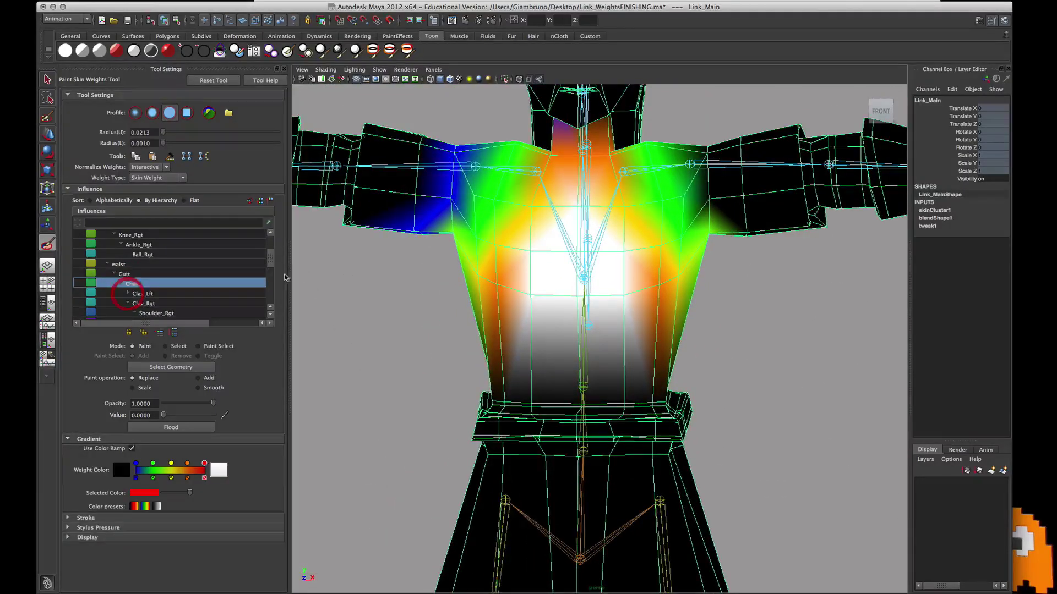
pyautogui.click(141, 305)
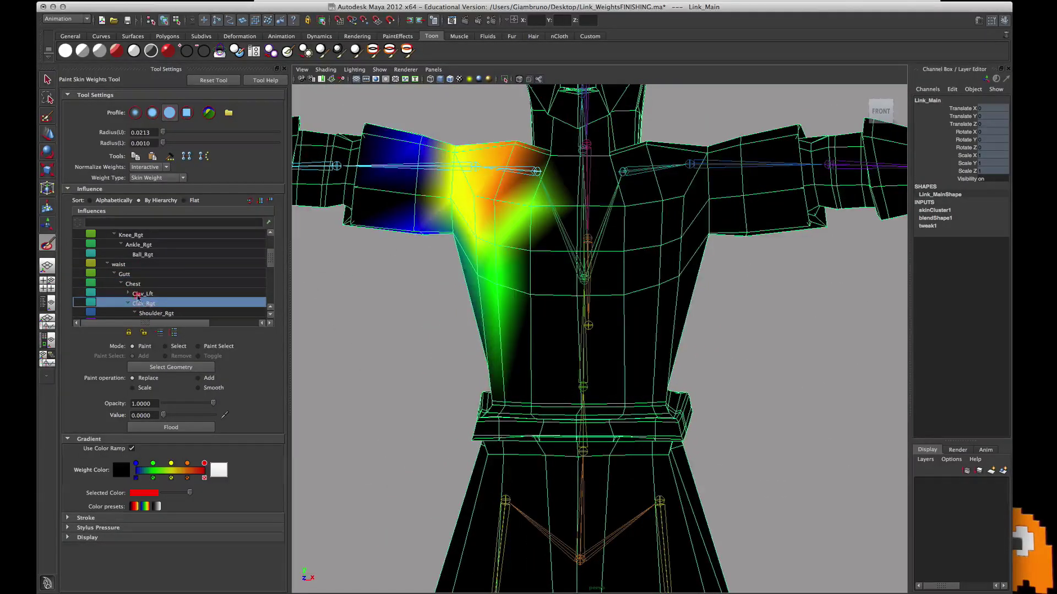
pyautogui.click(142, 294)
pyautogui.click(132, 283)
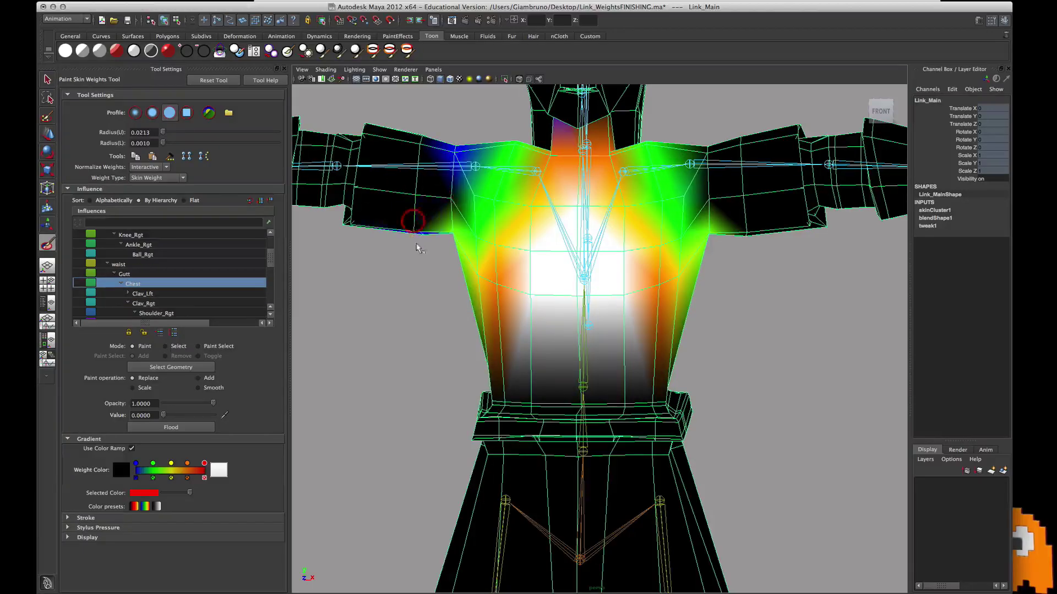
pyautogui.scroll(-4, 410, 325)
pyautogui.scroll(4, 424, 341)
pyautogui.moveTo(448, 133)
pyautogui.keyDown('alt'); pyautogui.mouseDown()
pyautogui.moveTo(468, 184)
pyautogui.moveTo(622, 140)
pyautogui.mouseUp(); pyautogui.keyUp('alt')
pyautogui.click(670, 416)
pyautogui.moveTo(670, 416)
pyautogui.keyDown('alt'); pyautogui.mouseDown()
pyautogui.moveTo(732, 373)
pyautogui.moveTo(518, 386)
pyautogui.moveTo(507, 168)
pyautogui.moveTo(495, 183)
pyautogui.moveTo(537, 185)
pyautogui.mouseUp(); pyautogui.keyUp('alt')
# Step: Paint the Clav_Rgt weights off the sleeve of the right upper arm with Replace at value 0
pyautogui.click(153, 305)
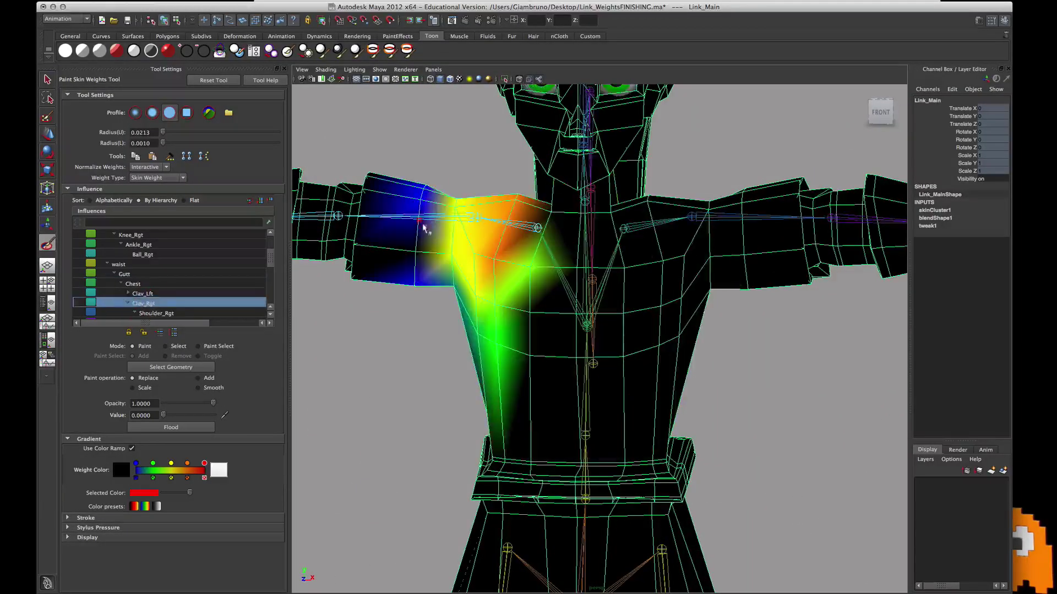
pyautogui.click(144, 293)
pyautogui.click(144, 303)
pyautogui.moveTo(421, 206); pyautogui.dragTo(427, 194)
pyautogui.keyDown('alt'); pyautogui.moveTo(415, 280); pyautogui.dragTo(424, 248); pyautogui.keyUp('alt')
pyautogui.click(403, 408)
pyautogui.click(401, 438)
pyautogui.moveTo(404, 443)
pyautogui.keyDown('alt'); pyautogui.mouseDown()
pyautogui.moveTo(405, 479)
pyautogui.moveTo(593, 485)
pyautogui.moveTo(763, 329)
pyautogui.moveTo(675, 305)
pyautogui.mouseUp(); pyautogui.keyUp('alt')
pyautogui.click(733, 287)
pyautogui.keyDown('alt'); pyautogui.moveTo(633, 204); pyautogui.dragTo(478, 258); pyautogui.keyUp('alt')
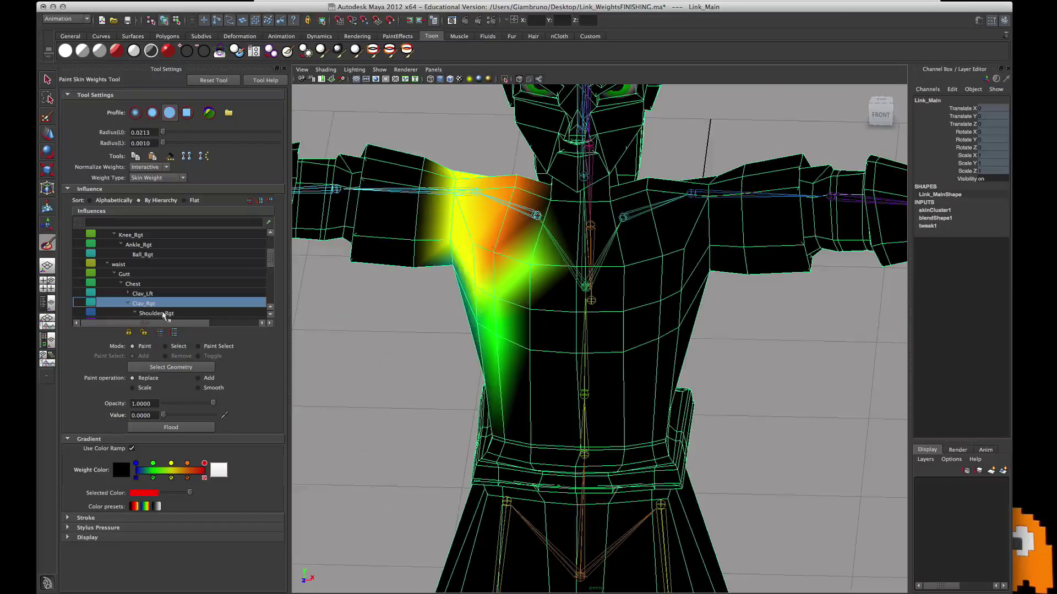
# Step: Paint full Shoulder_Rgt influence on the right upper arm's sleeve with Replace at value 1
pyautogui.click(161, 313)
pyautogui.keyDown('alt'); pyautogui.moveTo(393, 187); pyautogui.dragTo(367, 211); pyautogui.keyUp('alt')
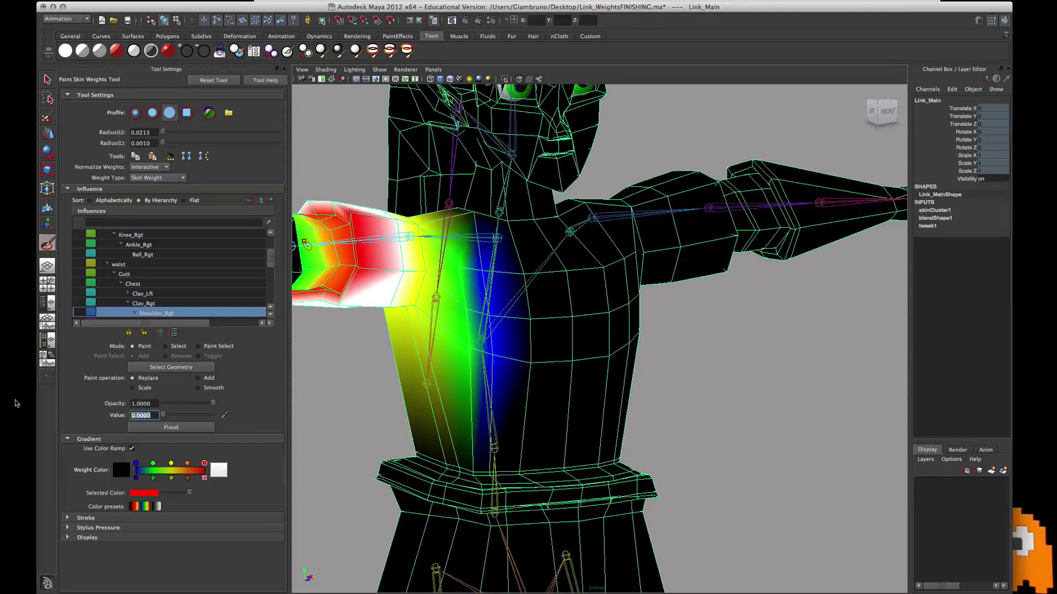
pyautogui.keyDown('alt'); pyautogui.moveTo(581, 360); pyautogui.dragTo(721, 390, button='middle'); pyautogui.keyUp('alt')
pyautogui.moveTo(480, 292)
pyautogui.mouseDown()
pyautogui.moveTo(472, 295)
pyautogui.moveTo(485, 254)
pyautogui.mouseUp()
pyautogui.moveTo(487, 258)
pyautogui.keyDown('alt'); pyautogui.mouseDown()
pyautogui.moveTo(501, 271)
pyautogui.moveTo(621, 248)
pyautogui.moveTo(445, 277)
pyautogui.mouseUp(); pyautogui.keyUp('alt')
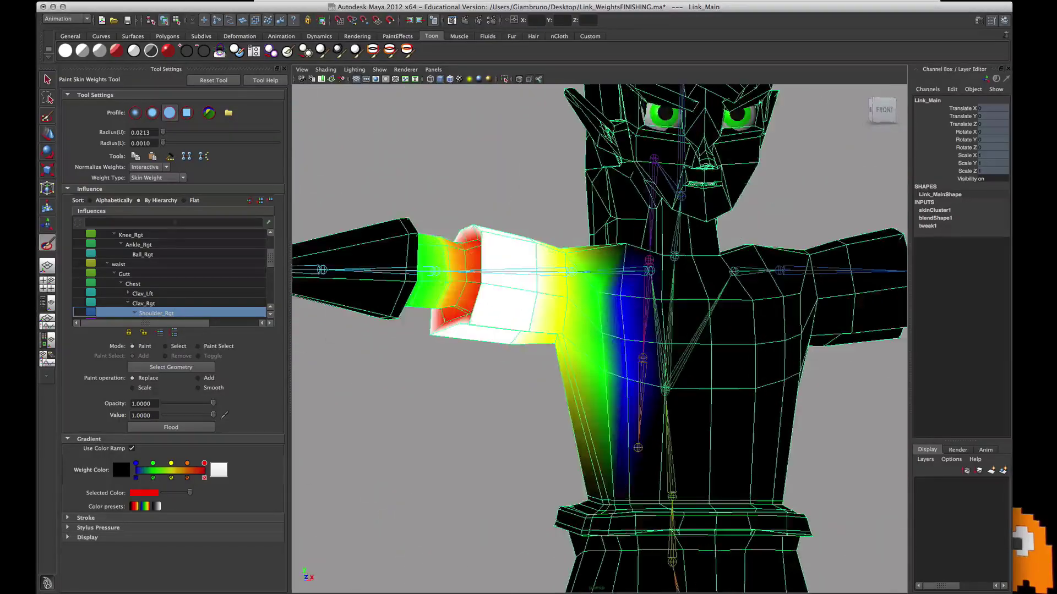
# Step: Compare with the Shoulder_Lft influence and paint the Shoulder_Rgt weights off the inner right chest with value 0
pyautogui.click(128, 294)
pyautogui.click(155, 303)
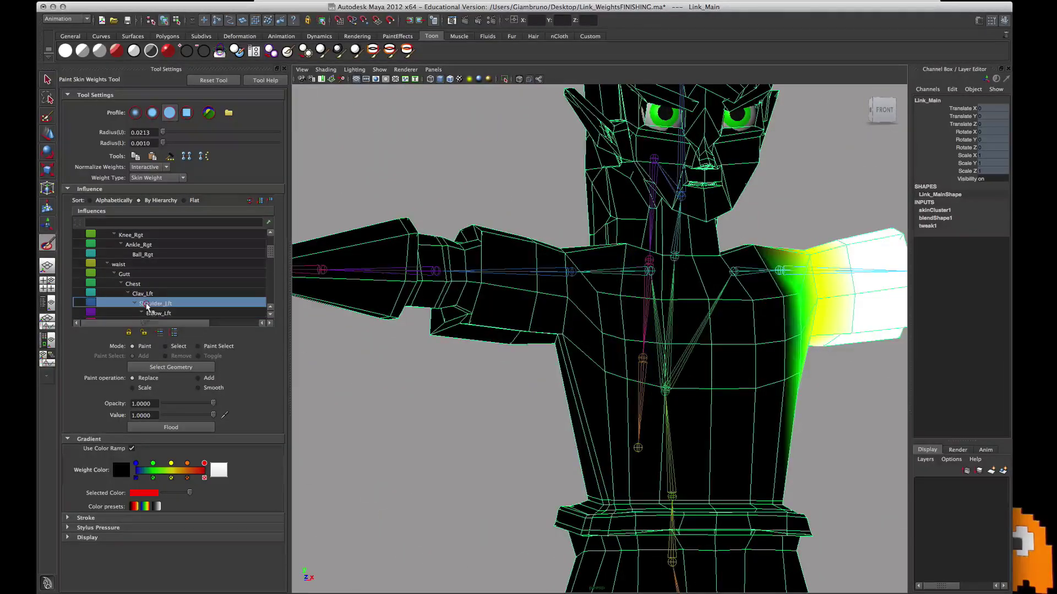
pyautogui.scroll(-1, 200, 288)
pyautogui.scroll(-4, 199, 289)
pyautogui.click(134, 255)
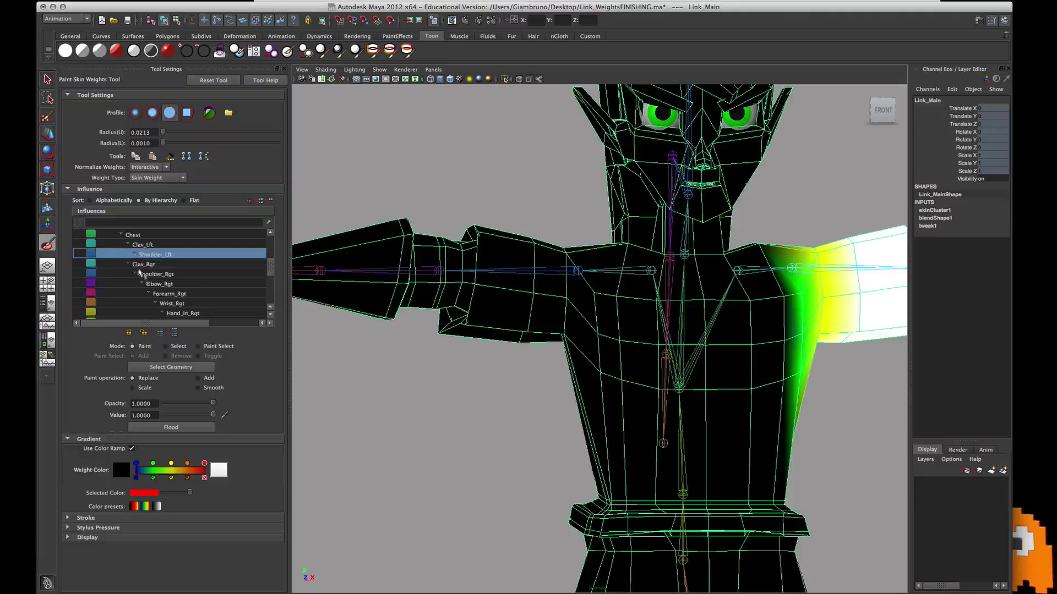
pyautogui.click(146, 274)
pyautogui.write('0')
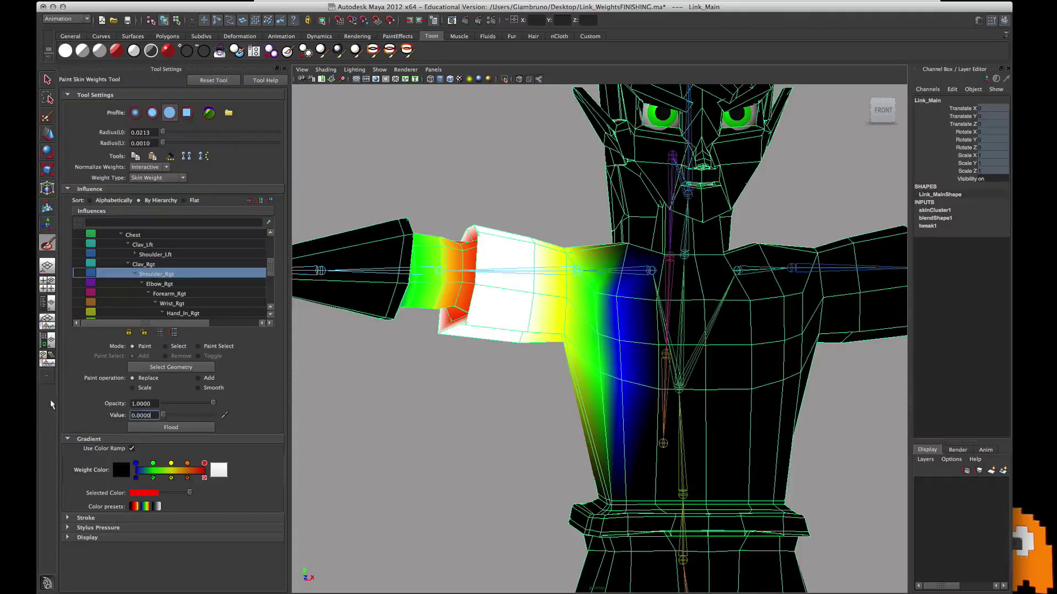
pyautogui.press('Return')
pyautogui.moveTo(618, 289); pyautogui.dragTo(622, 380)
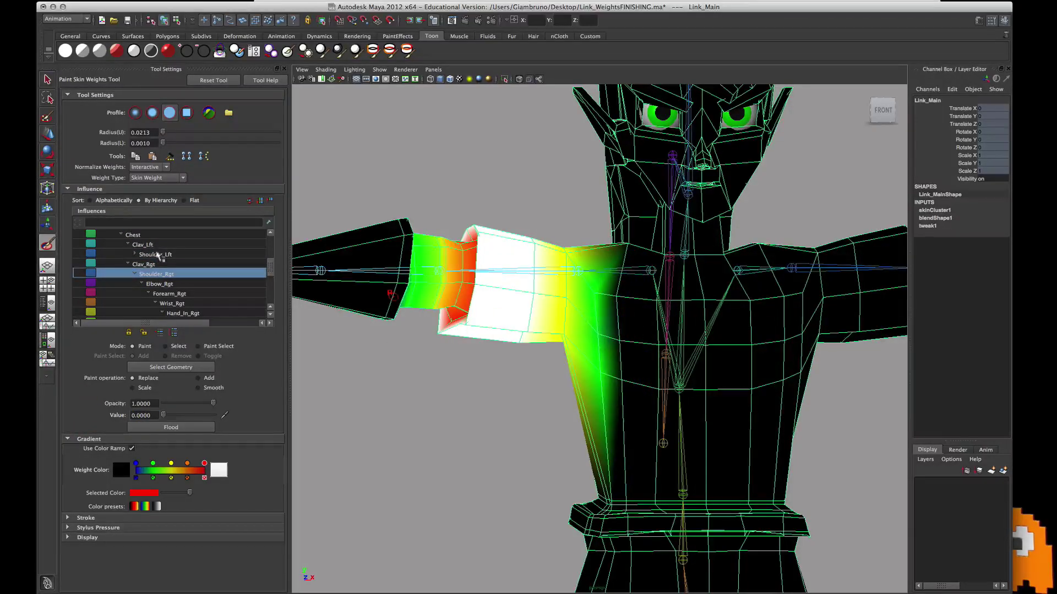
# Step: Paint full Forearm_Rgt influence over the right forearm with value 1 and clear it from the palm and thumb with value 0
pyautogui.click(133, 236)
pyautogui.click(141, 245)
pyautogui.click(148, 265)
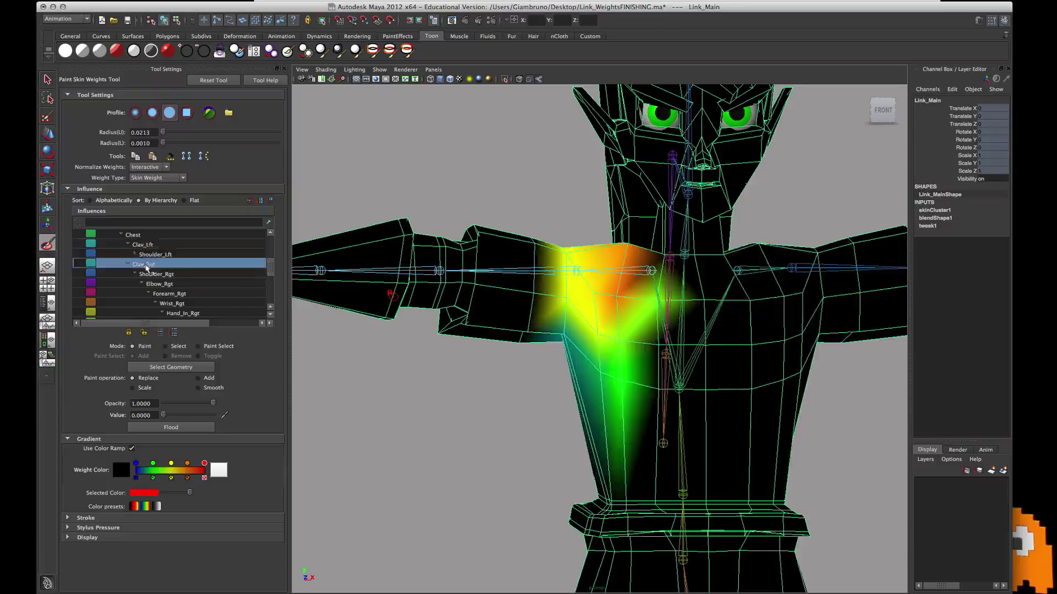
pyautogui.click(155, 284)
pyautogui.keyDown('alt'); pyautogui.moveTo(472, 307); pyautogui.dragTo(440, 313); pyautogui.keyUp('alt')
pyautogui.click(168, 294)
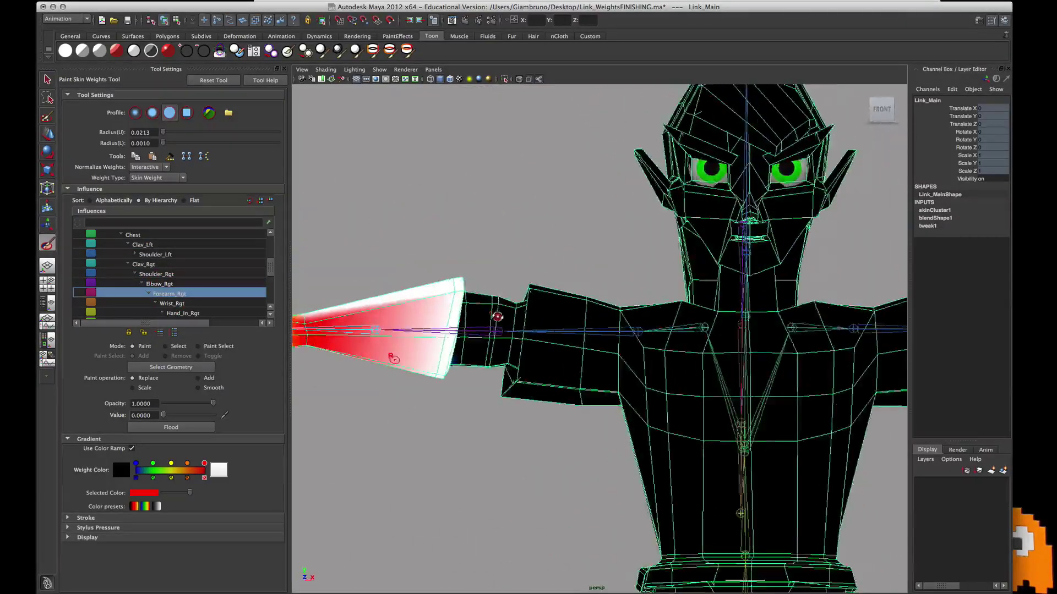
pyautogui.keyDown('alt'); pyautogui.moveTo(440, 330); pyautogui.dragTo(565, 330, button='middle'); pyautogui.keyUp('alt')
pyautogui.moveTo(433, 332)
pyautogui.mouseDown()
pyautogui.moveTo(429, 321)
pyautogui.moveTo(431, 343)
pyautogui.mouseUp()
pyautogui.moveTo(431, 342)
pyautogui.keyDown('alt'); pyautogui.mouseDown()
pyautogui.moveTo(451, 277)
pyautogui.moveTo(441, 415)
pyautogui.moveTo(863, 443)
pyautogui.mouseUp(); pyautogui.keyUp('alt')
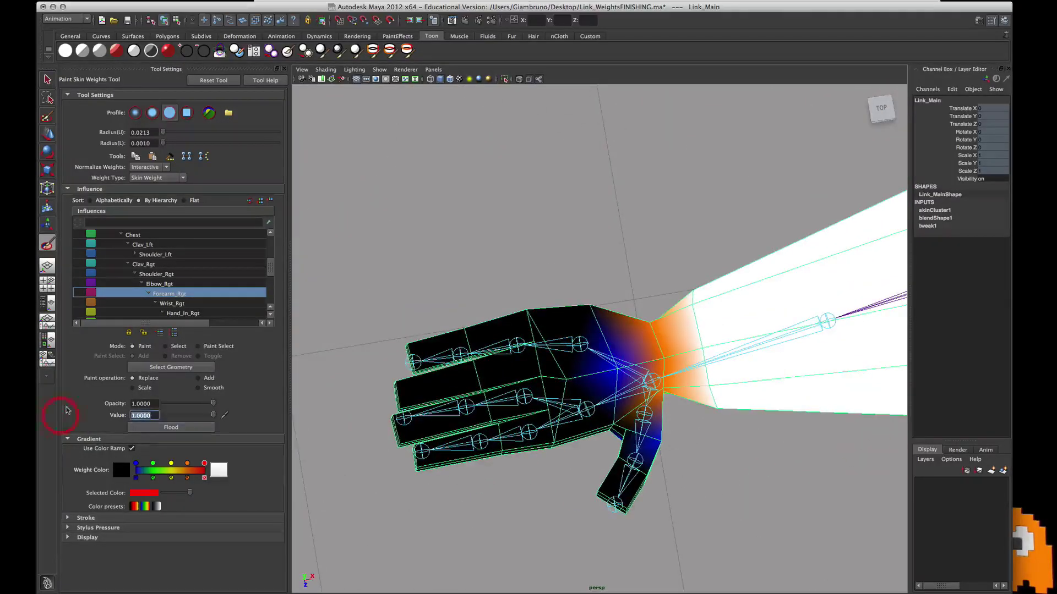
pyautogui.keyDown('alt'); pyautogui.moveTo(644, 437); pyautogui.dragTo(588, 335); pyautogui.keyUp('alt')
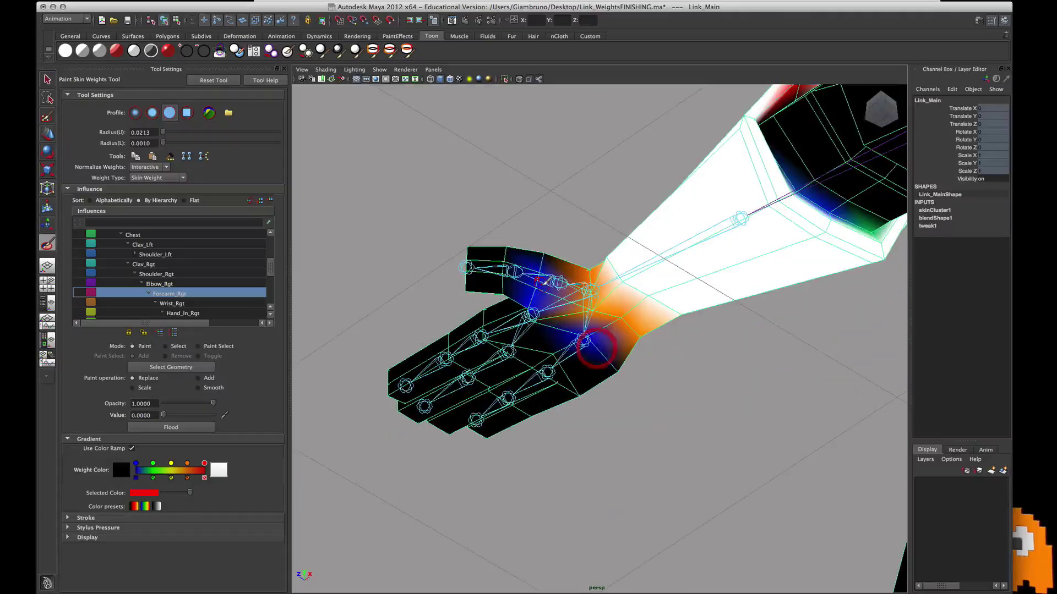
# Step: Paint full Thumb_Mid_Rgt influence on the end of the right thumb with Replace at value 1
pyautogui.scroll(-4, 160, 283)
pyautogui.click(199, 284)
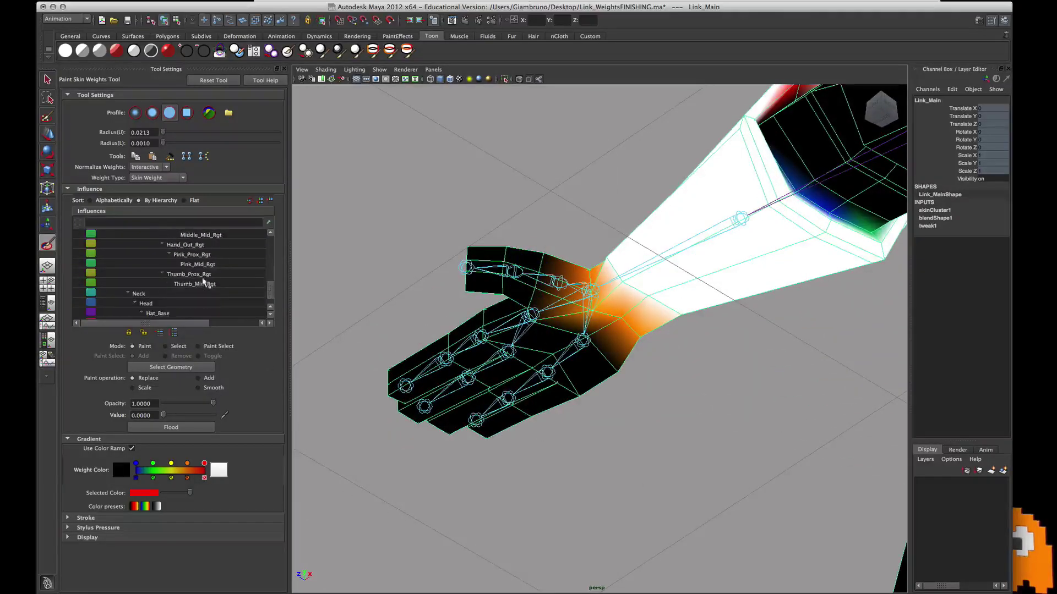
pyautogui.keyDown('alt'); pyautogui.moveTo(413, 296); pyautogui.dragTo(571, 348); pyautogui.keyUp('alt')
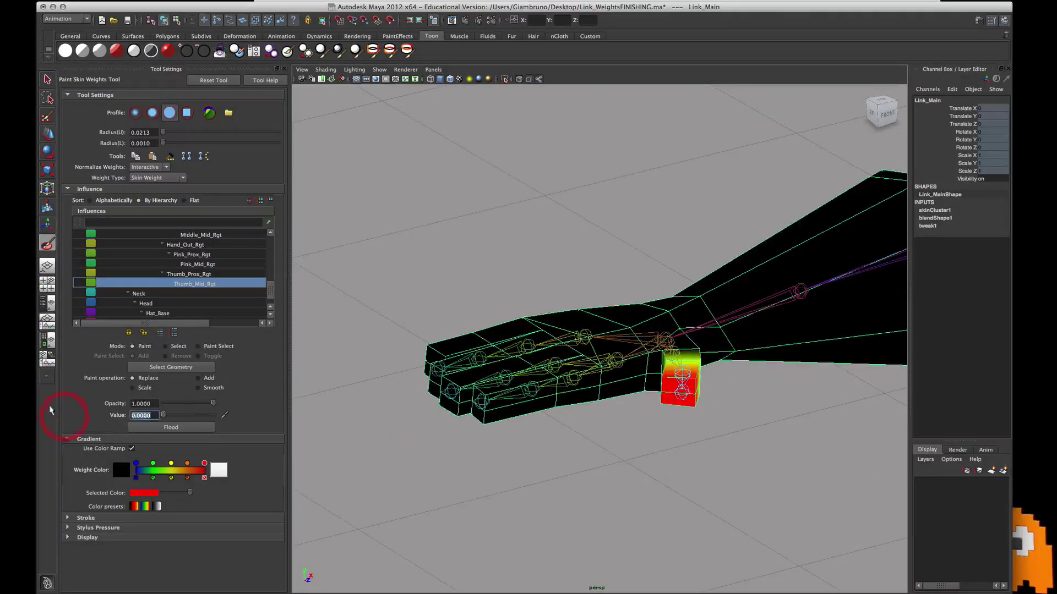
pyautogui.keyDown('alt'); pyautogui.moveTo(780, 391); pyautogui.dragTo(752, 434, button='right'); pyautogui.keyUp('alt')
pyautogui.click(737, 419)
pyautogui.hotkey('ctrl', 'z')
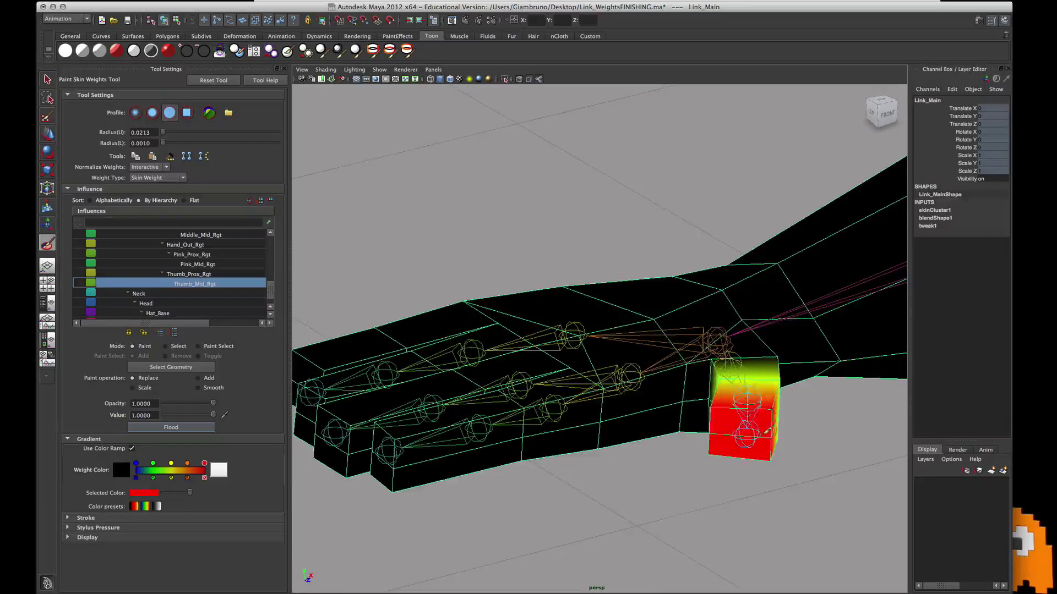
pyautogui.keyDown('alt'); pyautogui.moveTo(751, 416); pyautogui.dragTo(739, 477); pyautogui.keyUp('alt')
pyautogui.moveTo(658, 533)
pyautogui.mouseDown()
pyautogui.moveTo(691, 538)
pyautogui.moveTo(710, 570)
pyautogui.mouseUp()
pyautogui.keyDown('alt'); pyautogui.moveTo(726, 580); pyautogui.dragTo(692, 553); pyautogui.keyUp('alt')
pyautogui.moveTo(654, 537); pyautogui.dragTo(572, 504)
pyautogui.click(591, 495)
pyautogui.moveTo(613, 470)
pyautogui.keyDown('alt'); pyautogui.mouseDown()
pyautogui.moveTo(627, 416)
pyautogui.moveTo(548, 466)
pyautogui.moveTo(555, 471)
pyautogui.moveTo(613, 410)
pyautogui.moveTo(561, 520)
pyautogui.mouseUp(); pyautogui.keyUp('alt')
# Step: Paint full Pink_Mid_Rgt influence on the tips of the right hand's two outer fingers with value 1
pyautogui.click(191, 274)
pyautogui.click(189, 265)
pyautogui.keyDown('alt'); pyautogui.moveTo(342, 272); pyautogui.dragTo(605, 308); pyautogui.keyUp('alt')
pyautogui.moveTo(637, 436)
pyautogui.mouseDown()
pyautogui.moveTo(637, 468)
pyautogui.moveTo(615, 488)
pyautogui.mouseUp()
pyautogui.moveTo(615, 489)
pyautogui.keyDown('alt'); pyautogui.mouseDown()
pyautogui.moveTo(575, 440)
pyautogui.moveTo(551, 446)
pyautogui.moveTo(562, 496)
pyautogui.moveTo(589, 495)
pyautogui.mouseUp(); pyautogui.keyUp('alt')
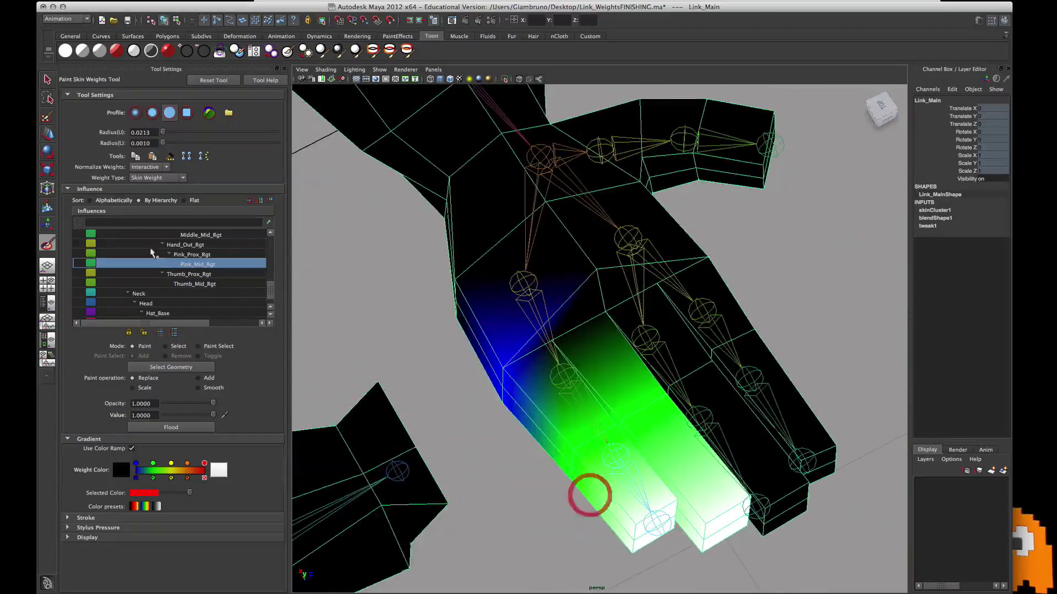
# Step: Paint the Pink_Mid_Rgt weights off the outer edge of the right palm with Replace at value 0
pyautogui.click(191, 255)
pyautogui.click(197, 265)
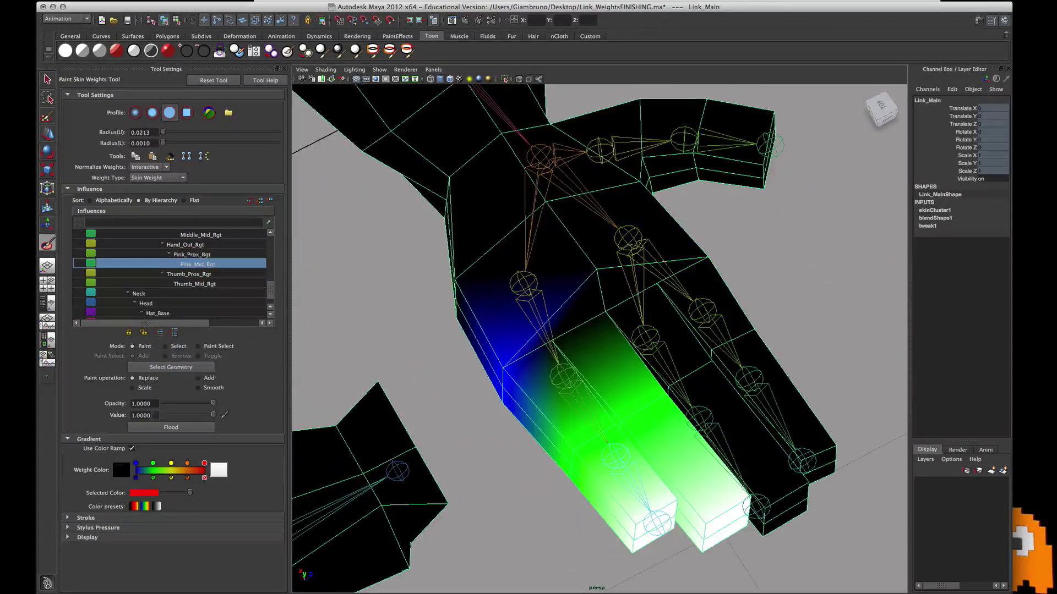
pyautogui.moveTo(517, 372); pyautogui.dragTo(500, 405)
pyautogui.moveTo(501, 405)
pyautogui.keyDown('alt'); pyautogui.mouseDown()
pyautogui.moveTo(523, 319)
pyautogui.moveTo(450, 358)
pyautogui.mouseUp(); pyautogui.keyUp('alt')
# Step: Examine the weight distribution of the right hand's Pink, Thumb and Hand_Out joint influences
pyautogui.click(193, 255)
pyautogui.click(197, 266)
pyautogui.click(196, 274)
pyautogui.click(197, 284)
pyautogui.click(194, 255)
pyautogui.keyDown('alt'); pyautogui.moveTo(556, 264); pyautogui.dragTo(699, 401); pyautogui.keyUp('alt')
pyautogui.click(183, 245)
pyautogui.click(187, 254)
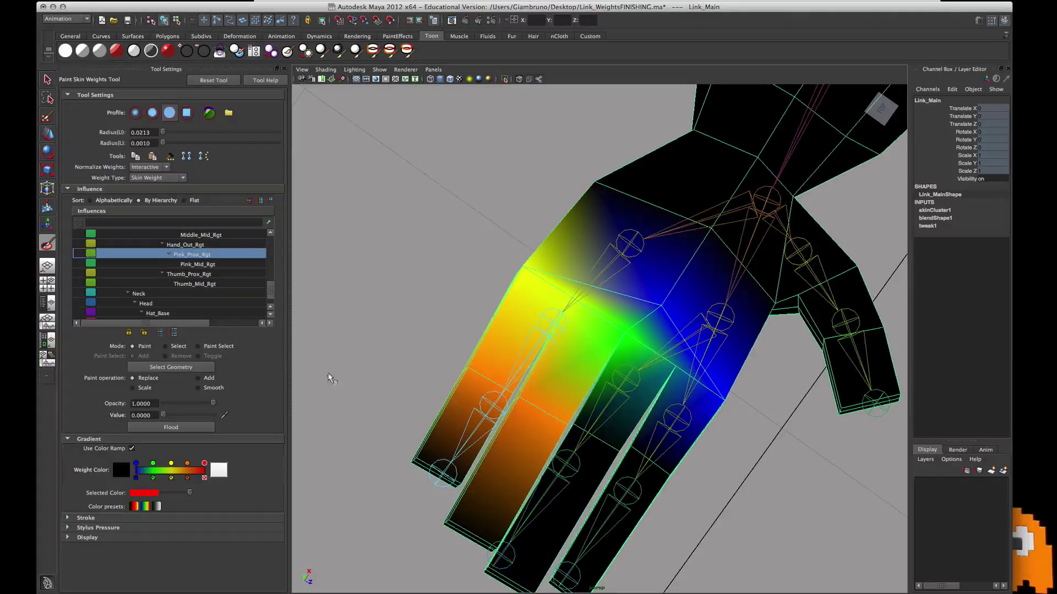
# Step: Paint the Hand_Out_Rgt weights off the right hand's fingers with Replace at value 0
pyautogui.click(179, 244)
pyautogui.keyDown('alt'); pyautogui.moveTo(597, 312); pyautogui.dragTo(591, 305); pyautogui.keyUp('alt')
pyautogui.moveTo(503, 380)
pyautogui.mouseDown()
pyautogui.moveTo(556, 396)
pyautogui.moveTo(573, 424)
pyautogui.moveTo(606, 443)
pyautogui.moveTo(761, 330)
pyautogui.moveTo(722, 378)
pyautogui.moveTo(671, 378)
pyautogui.moveTo(637, 254)
pyautogui.moveTo(545, 276)
pyautogui.moveTo(688, 347)
pyautogui.moveTo(674, 419)
pyautogui.moveTo(708, 479)
pyautogui.moveTo(695, 480)
pyautogui.mouseUp()
# Step: Paint full Middle_Mid_Rgt influence on the tip of the right middle finger with Replace at value 1
pyautogui.click(203, 235)
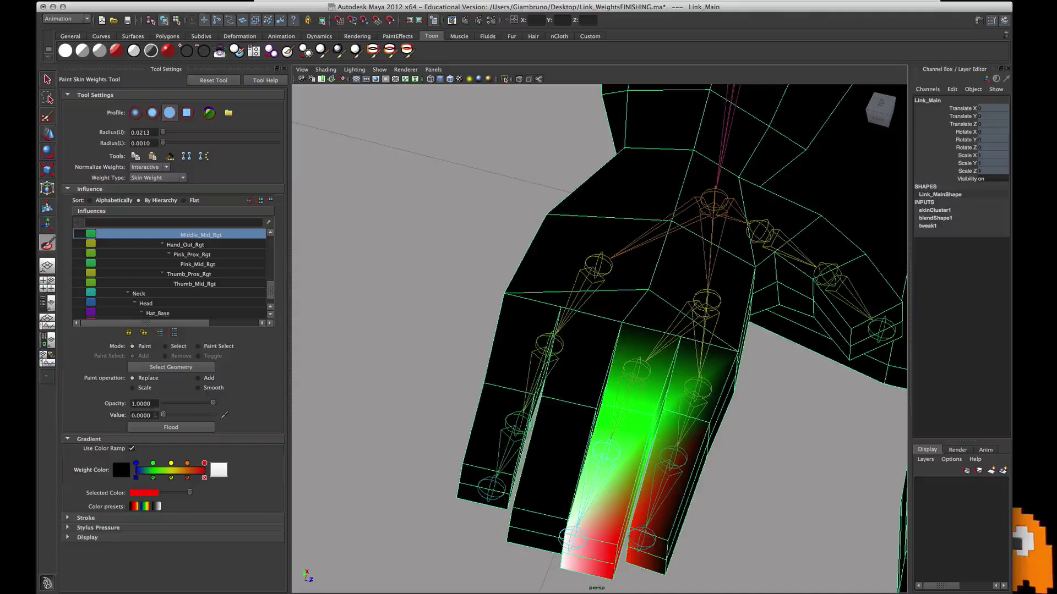
pyautogui.write('1')
pyautogui.press('Return')
pyautogui.moveTo(608, 549)
pyautogui.mouseDown()
pyautogui.moveTo(588, 568)
pyautogui.moveTo(692, 512)
pyautogui.mouseUp()
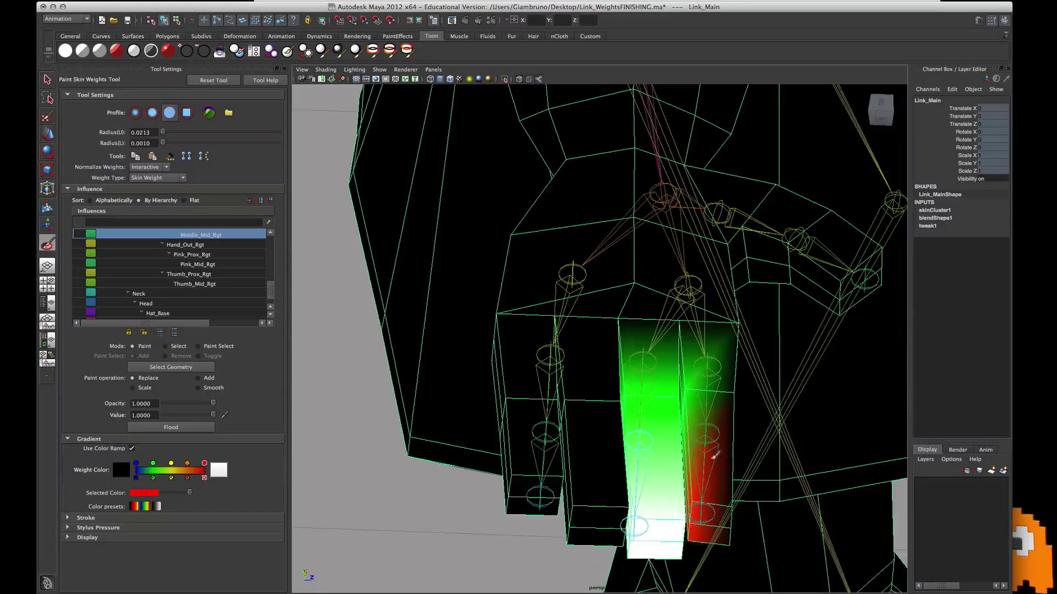
# Step: Paint full Index_Mid_Rgt influence on the tip of the right index finger with Replace at value 1
pyautogui.scroll(3, 222, 299)
pyautogui.click(212, 280)
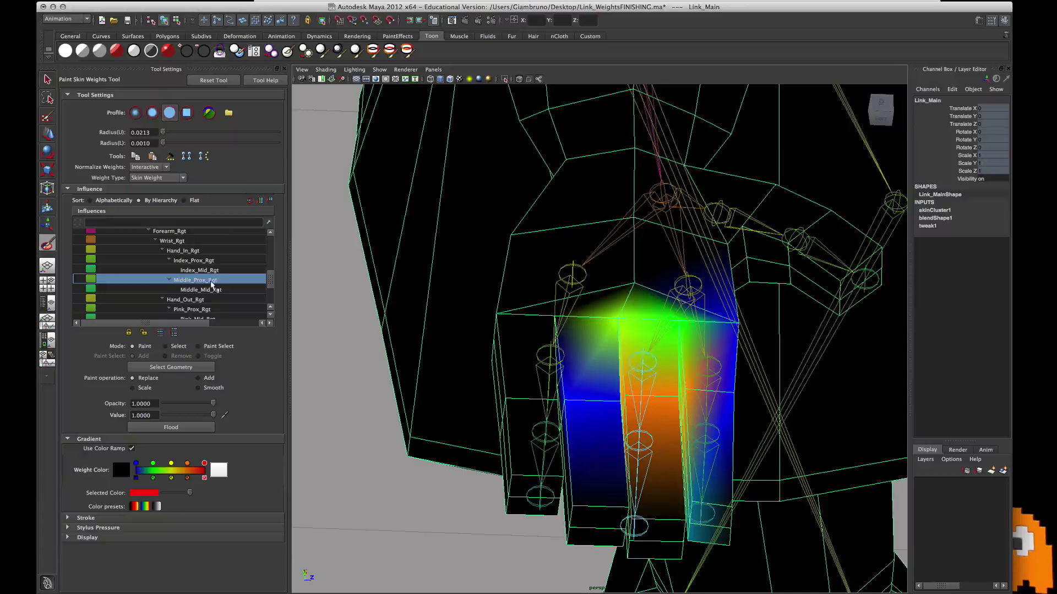
pyautogui.click(207, 272)
pyautogui.moveTo(727, 507)
pyautogui.mouseDown()
pyautogui.moveTo(721, 547)
pyautogui.moveTo(693, 505)
pyautogui.moveTo(692, 524)
pyautogui.moveTo(670, 531)
pyautogui.moveTo(597, 449)
pyautogui.mouseUp()
# Step: Paint the Index_Prox_Rgt weights off the right middle finger with Replace at value 0
pyautogui.moveTo(154, 415); pyautogui.dragTo(80, 397)
pyautogui.write('0')
pyautogui.press('Return')
pyautogui.keyDown('alt'); pyautogui.moveTo(649, 316); pyautogui.dragTo(651, 405); pyautogui.keyUp('alt')
pyautogui.click(205, 260)
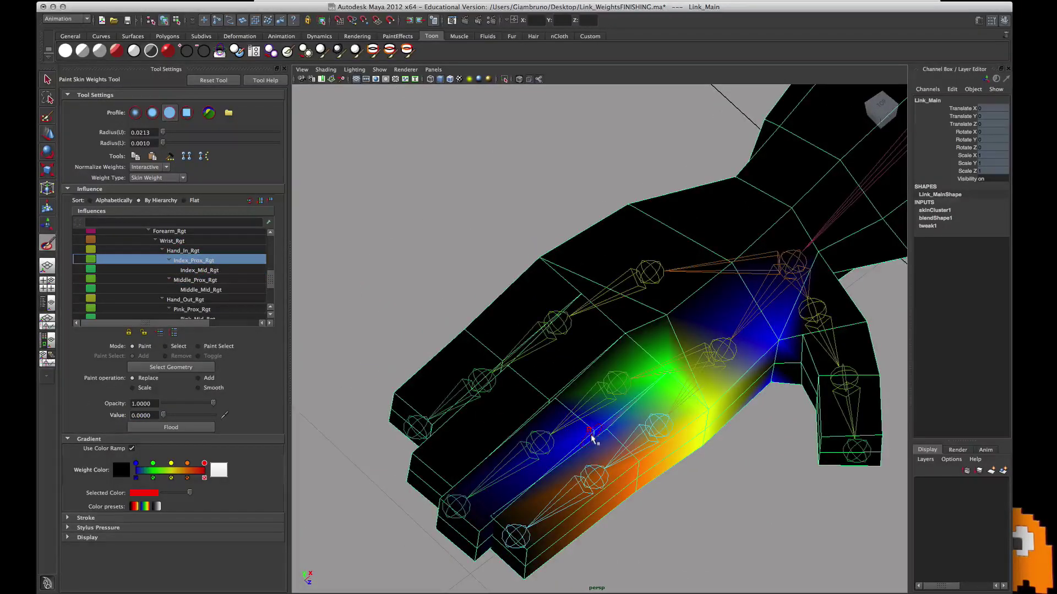
pyautogui.keyDown('alt'); pyautogui.moveTo(592, 441); pyautogui.dragTo(628, 434); pyautogui.keyUp('alt')
# Step: Even out the Index_Prox_Rgt weights on the right index finger's inner side with Replace at value .75
pyautogui.doubleClick(144, 415)
pyautogui.write('.75')
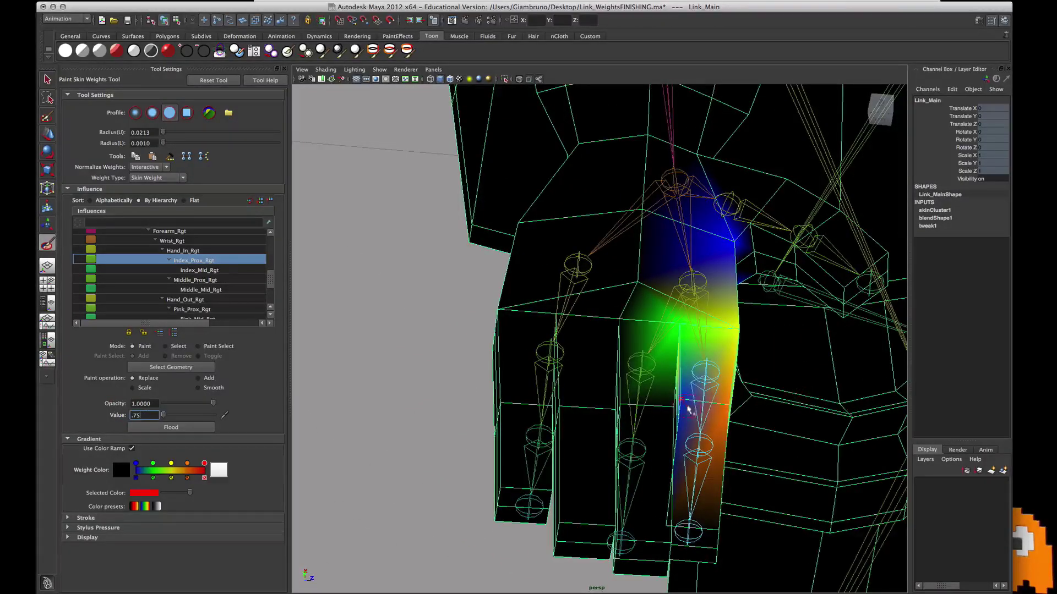
pyautogui.click(683, 407)
pyautogui.moveTo(680, 410)
pyautogui.keyDown('alt'); pyautogui.mouseDown()
pyautogui.moveTo(694, 302)
pyautogui.moveTo(704, 314)
pyautogui.moveTo(695, 394)
pyautogui.mouseUp(); pyautogui.keyUp('alt')
pyautogui.click(692, 308)
pyautogui.click(695, 312)
# Step: Paint the Index_Prox_Rgt weights off the right palm near the wrist with Replace at value 0
pyautogui.moveTo(156, 415); pyautogui.dragTo(110, 416)
pyautogui.write('0')
pyautogui.press('Return')
pyautogui.moveTo(746, 243)
pyautogui.keyDown('alt'); pyautogui.mouseDown()
pyautogui.moveTo(773, 292)
pyautogui.moveTo(772, 409)
pyautogui.moveTo(757, 443)
pyautogui.moveTo(716, 292)
pyautogui.moveTo(640, 280)
pyautogui.mouseUp(); pyautogui.keyUp('alt')
pyautogui.click(640, 273)
pyautogui.keyDown('alt'); pyautogui.moveTo(595, 169); pyautogui.dragTo(611, 397); pyautogui.keyUp('alt')
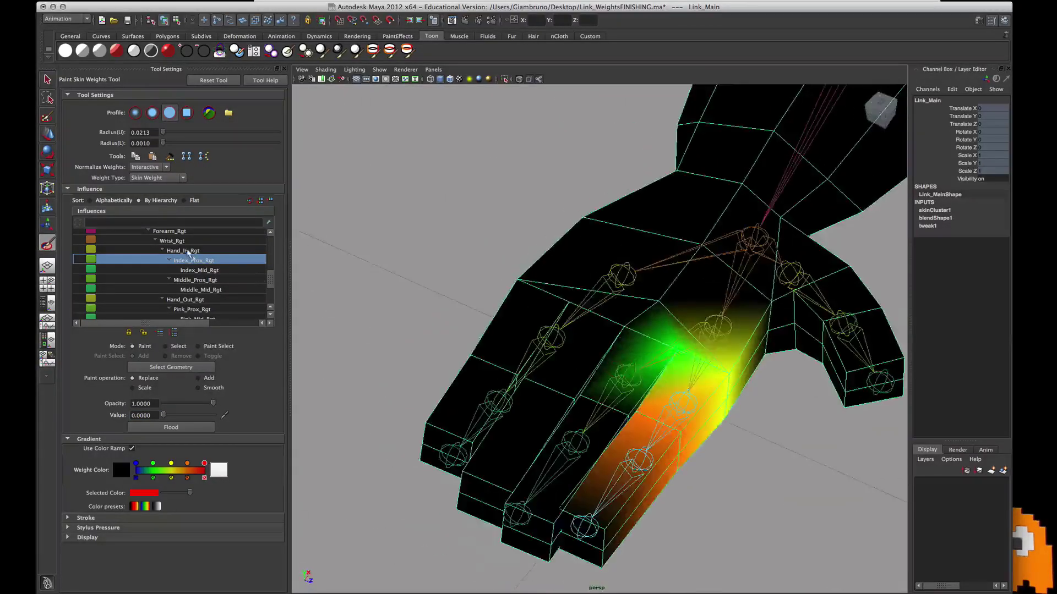
# Step: Repaint the Hand_In_Rgt weights on the right hand with Replace at value 0, finishing the palm at value 1
pyautogui.click(189, 251)
pyautogui.keyDown('alt'); pyautogui.moveTo(649, 323); pyautogui.dragTo(647, 356); pyautogui.keyUp('alt')
pyautogui.moveTo(718, 310); pyautogui.dragTo(717, 345)
pyautogui.moveTo(651, 394)
pyautogui.mouseDown()
pyautogui.moveTo(605, 397)
pyautogui.moveTo(564, 368)
pyautogui.moveTo(581, 324)
pyautogui.moveTo(617, 327)
pyautogui.moveTo(644, 314)
pyautogui.mouseUp()
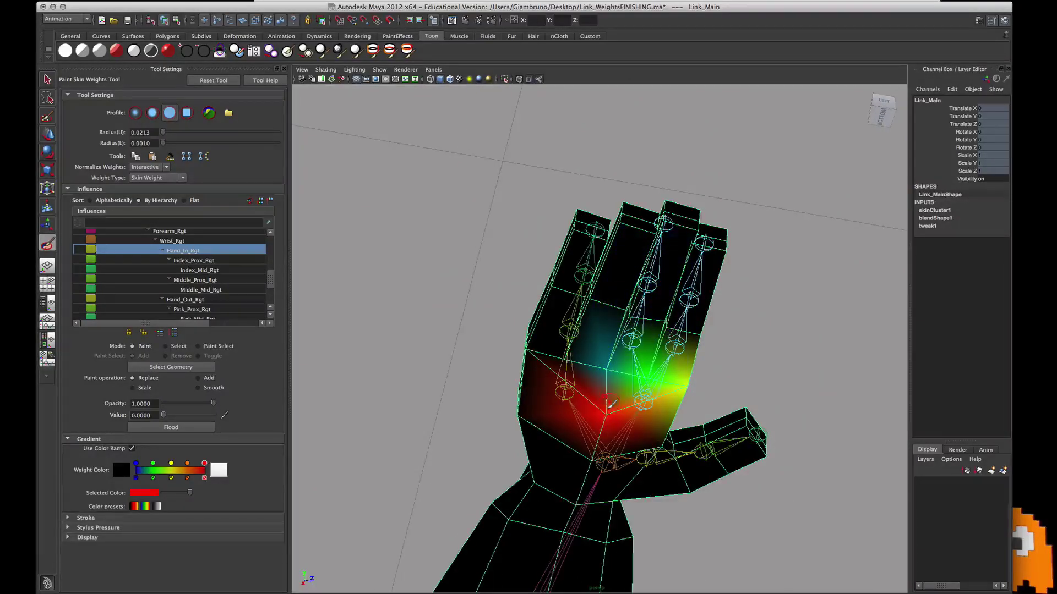
pyautogui.moveTo(156, 415); pyautogui.dragTo(93, 416)
pyautogui.write('1')
pyautogui.press('Return')
pyautogui.click(604, 417)
# Step: Paint stray Wrist_Rgt weights off the right hand with Replace at value 0
pyautogui.click(171, 240)
pyautogui.moveTo(553, 363)
pyautogui.keyDown('alt'); pyautogui.mouseDown()
pyautogui.moveTo(556, 455)
pyautogui.moveTo(606, 432)
pyautogui.mouseUp(); pyautogui.keyUp('alt')
pyautogui.moveTo(156, 415); pyautogui.dragTo(85, 417)
pyautogui.write('0')
pyautogui.press('Return')
pyautogui.click(551, 314)
# Step: Examine the weight distribution of the Forearm_Rgt, Elbow_Rgt, Shoulder_Rgt and Clav_Rgt influences along the right arm
pyautogui.click(173, 232)
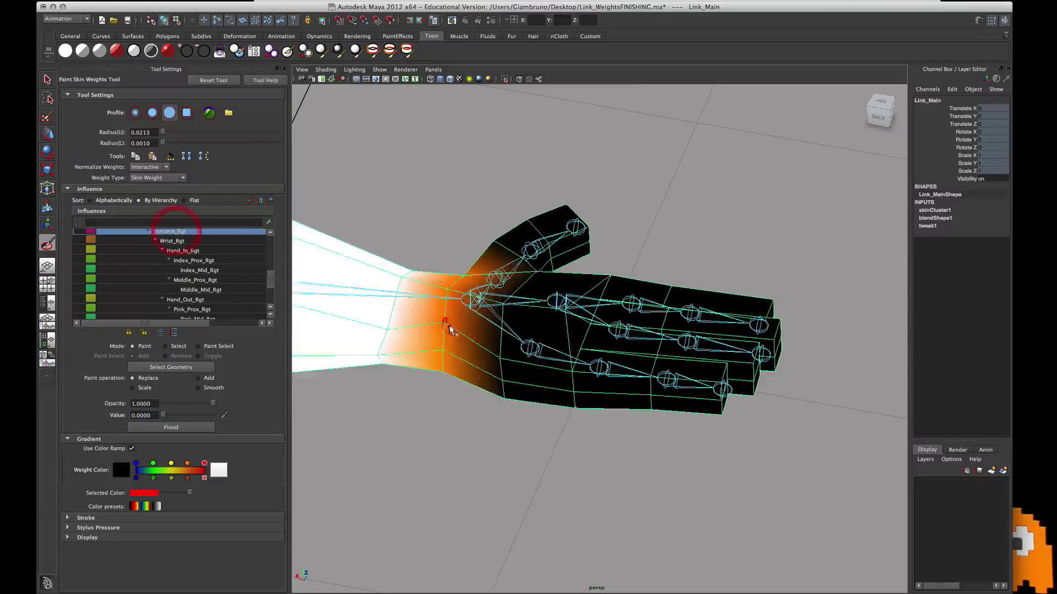
pyautogui.scroll(2, 448, 331)
pyautogui.scroll(-6, 490, 312)
pyautogui.moveTo(270, 279); pyautogui.dragTo(270, 264)
pyautogui.click(164, 303)
pyautogui.keyDown('alt'); pyautogui.moveTo(408, 276); pyautogui.dragTo(642, 276, button='middle'); pyautogui.keyUp('alt')
pyautogui.click(155, 293)
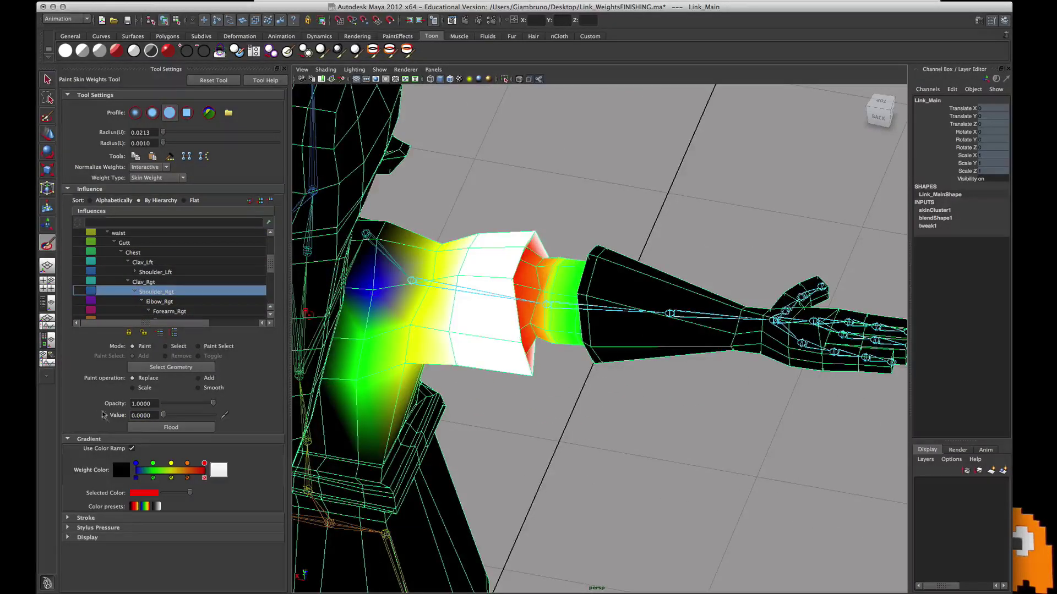
pyautogui.keyDown('alt'); pyautogui.moveTo(395, 278); pyautogui.dragTo(240, 264); pyautogui.keyUp('alt')
pyautogui.click(146, 283)
pyautogui.moveTo(325, 281)
pyautogui.keyDown('alt'); pyautogui.mouseDown()
pyautogui.moveTo(398, 281)
pyautogui.moveTo(457, 302)
pyautogui.mouseUp(); pyautogui.keyUp('alt')
# Step: Leave weight painting for the Select Tool and bring the whole character into view
pyautogui.scroll(-4, 578, 415)
pyautogui.press('q')
pyautogui.keyDown('alt'); pyautogui.moveTo(795, 380); pyautogui.dragTo(716, 304, button='middle'); pyautogui.keyUp('alt')
pyautogui.keyDown('alt'); pyautogui.moveTo(716, 304); pyautogui.dragTo(683, 314); pyautogui.keyUp('alt')
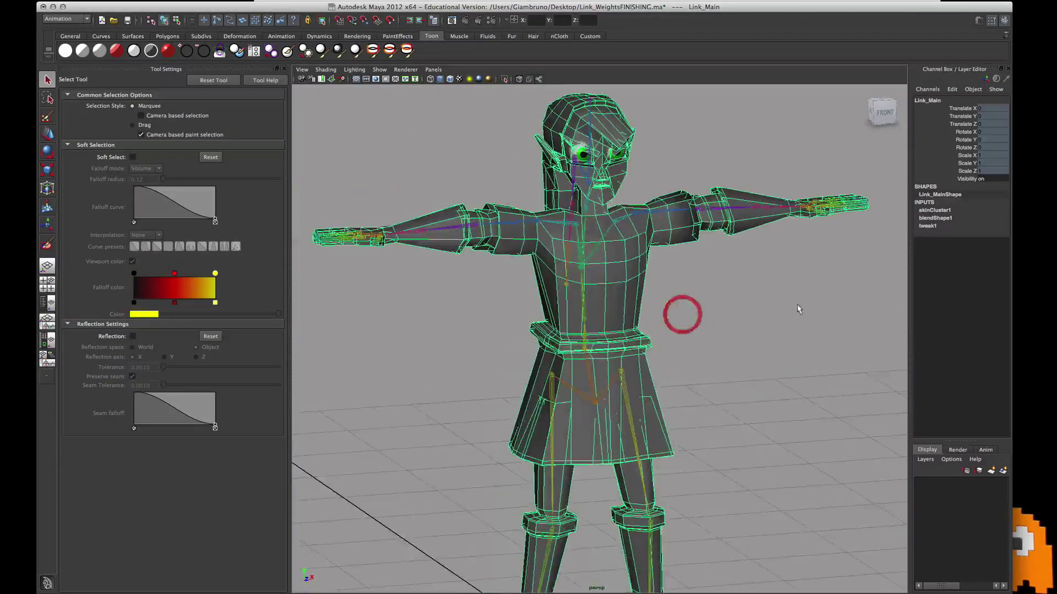
pyautogui.moveTo(734, 11); pyautogui.dragTo(750, 25)
pyautogui.keyDown('alt'); pyautogui.moveTo(767, 473); pyautogui.dragTo(707, 504); pyautogui.keyUp('alt')
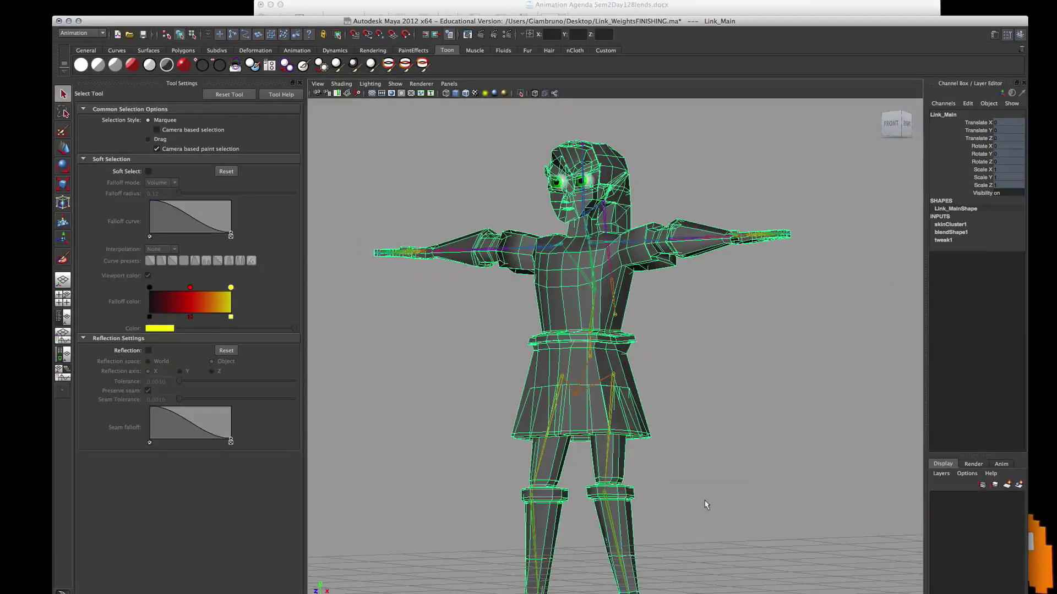
# Step: Save the scene on the Desktop under the new name Link_WeightMirrored
pyautogui.press('super+shift+s')
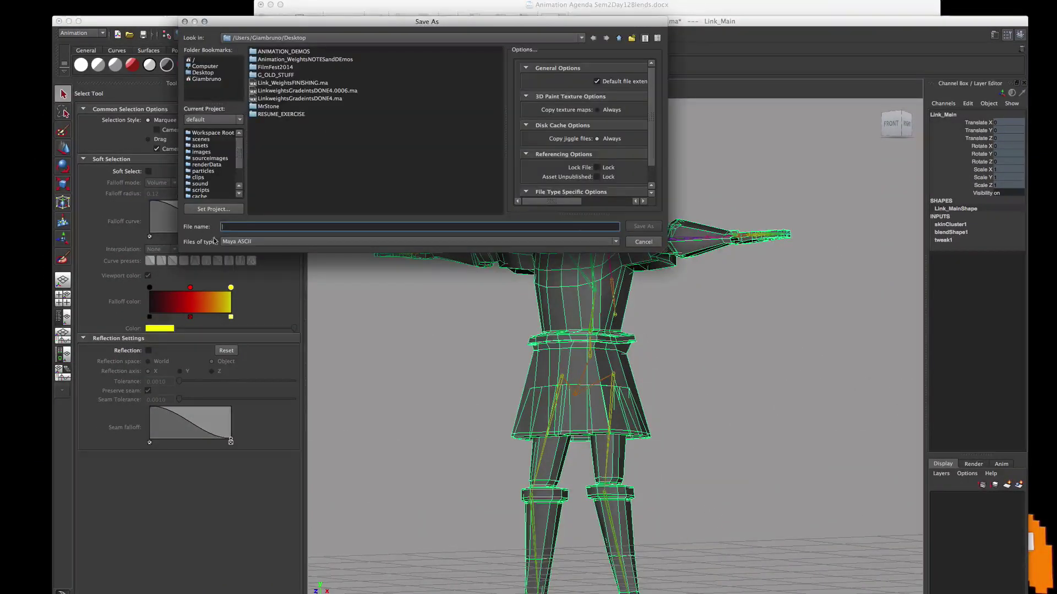
pyautogui.click(224, 226)
pyautogui.write('Link')
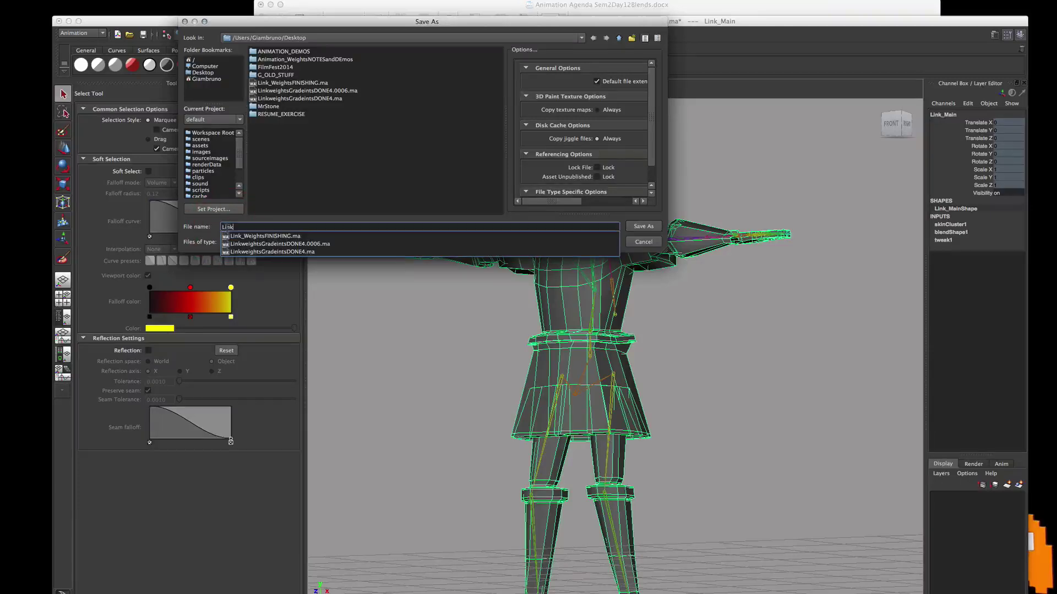
pyautogui.write('_Weigh')
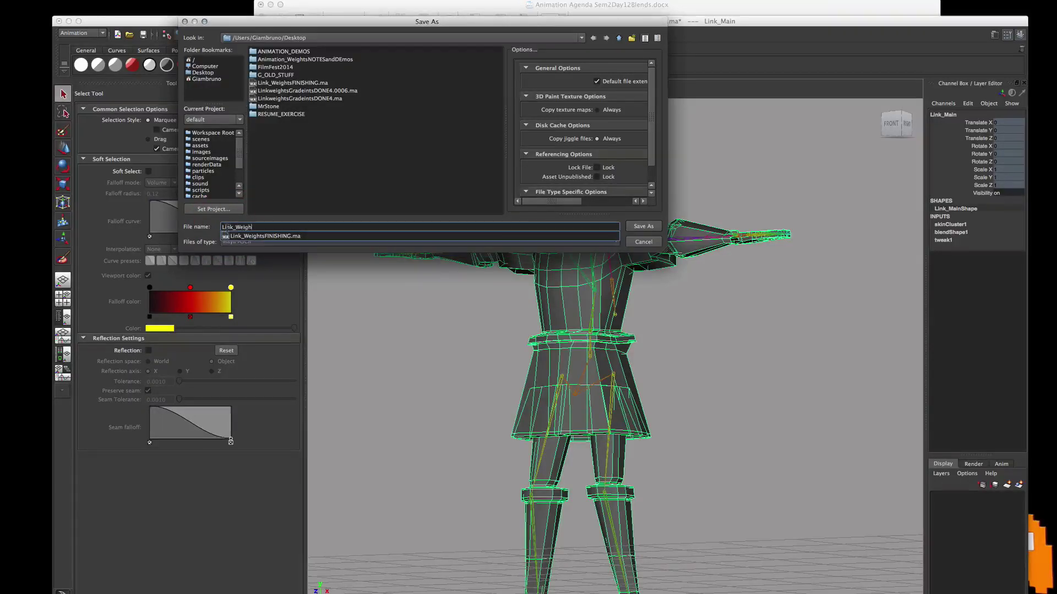
pyautogui.write('tM')
pyautogui.write('irroer')
pyautogui.write('red')
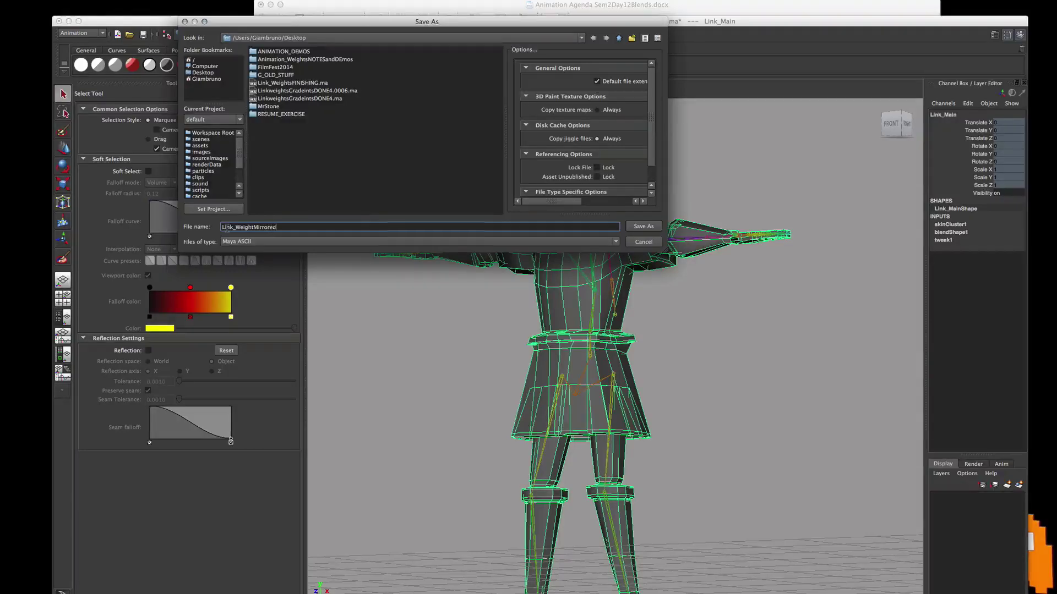
pyautogui.click(643, 226)
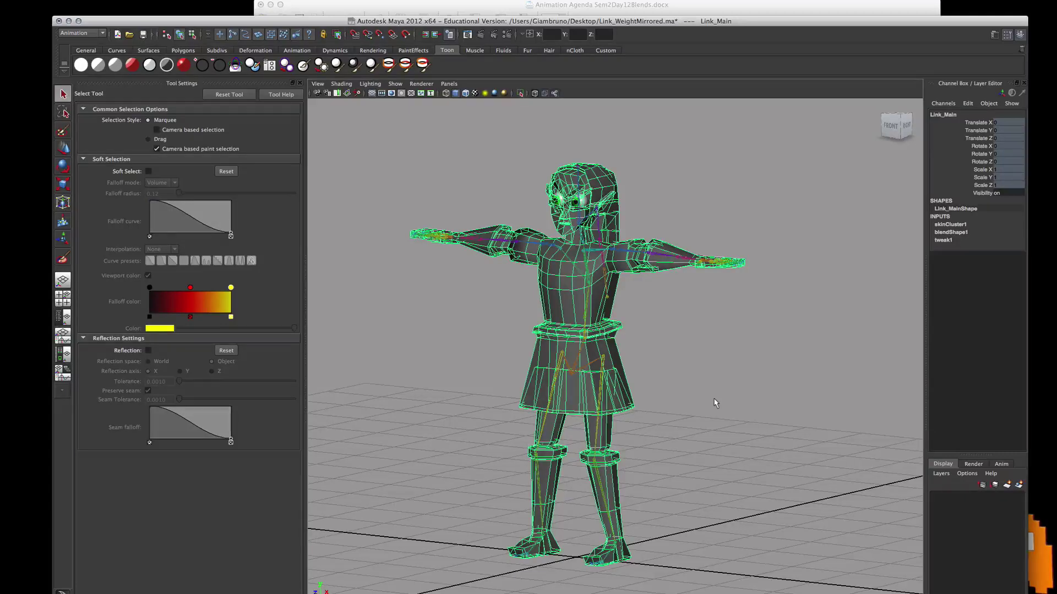
# Step: Check the required submission file name in the Word agenda document, and return to the Maya scene
pyautogui.click(704, 11)
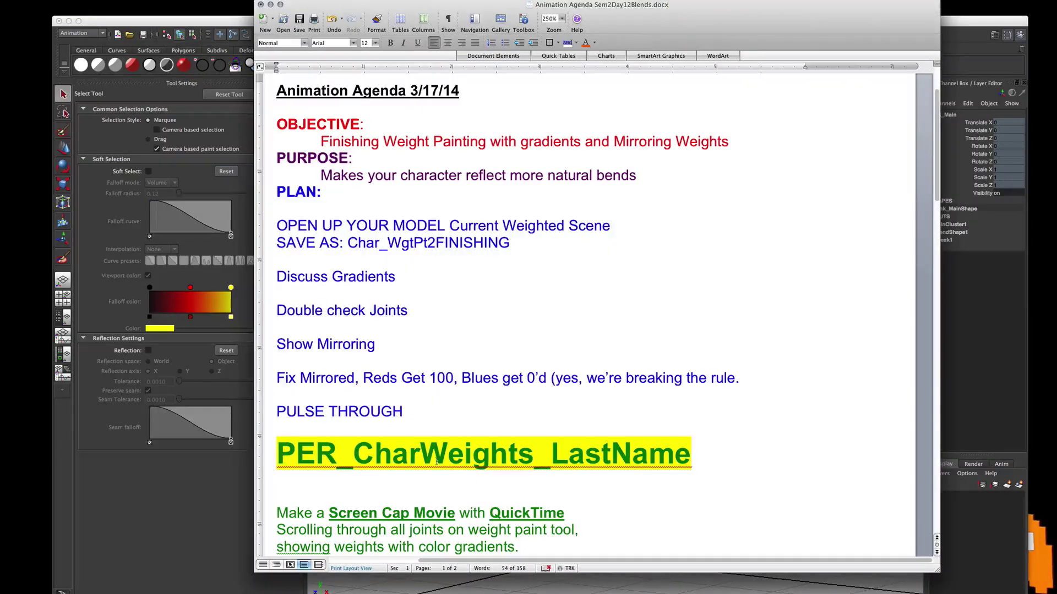
pyautogui.click(540, 582)
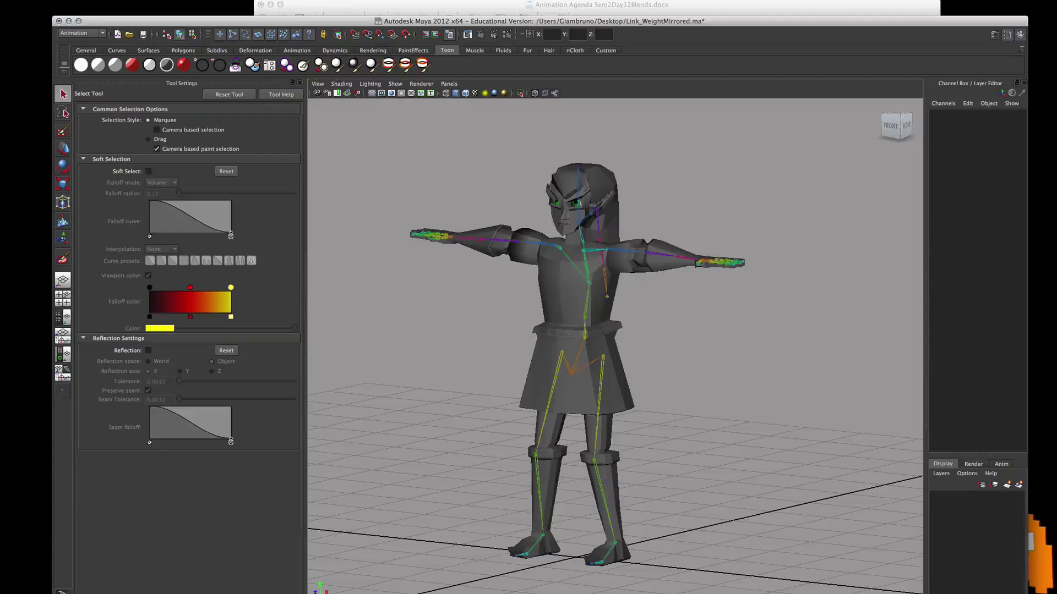
pyautogui.click(763, 411)
# Step: Save the scene to the Desktop as 5_CharWeights_Lastname in Maya ASCII format
pyautogui.click(41, 1)
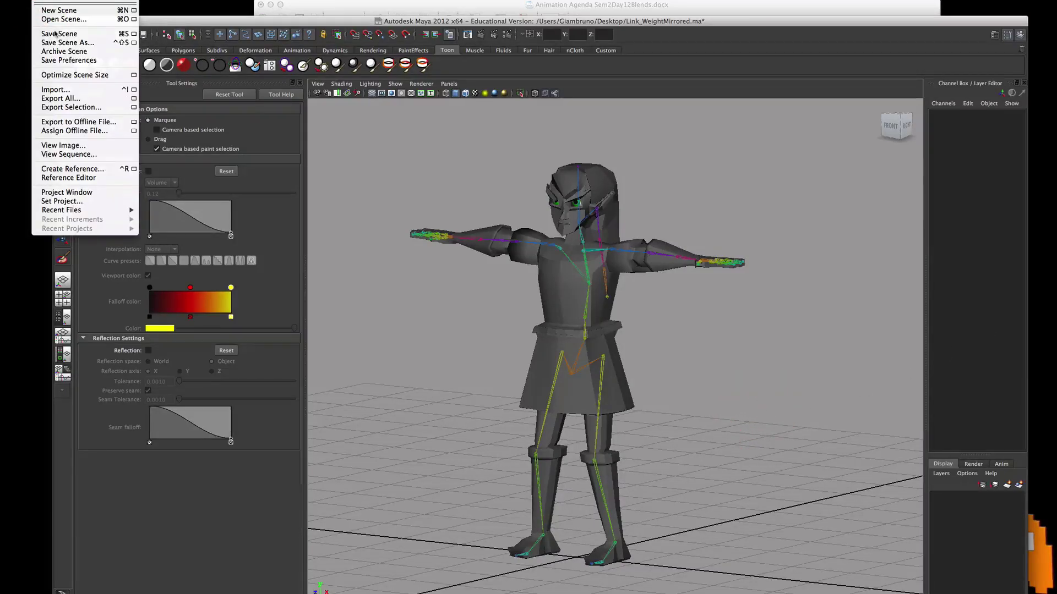
pyautogui.click(76, 43)
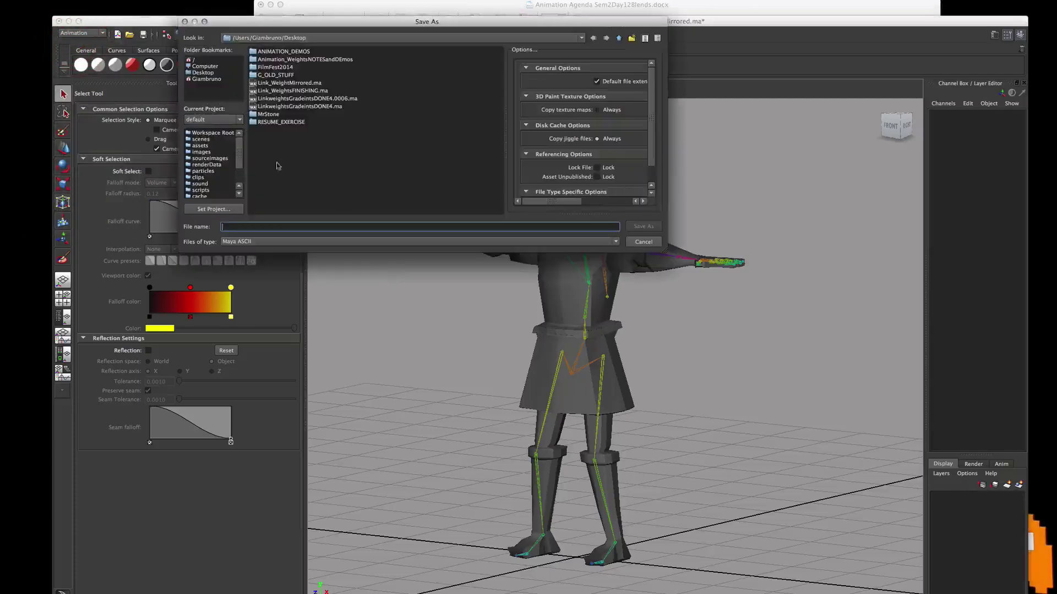
pyautogui.click(231, 226)
pyautogui.write('5_CharWeights')
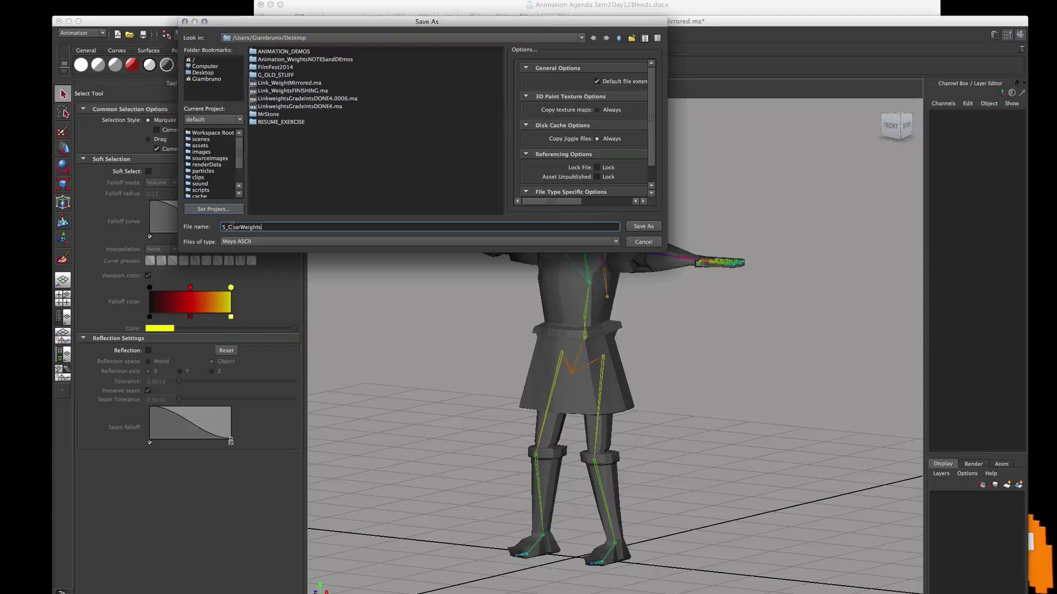
pyautogui.write('_Lastname')
pyautogui.click(234, 241)
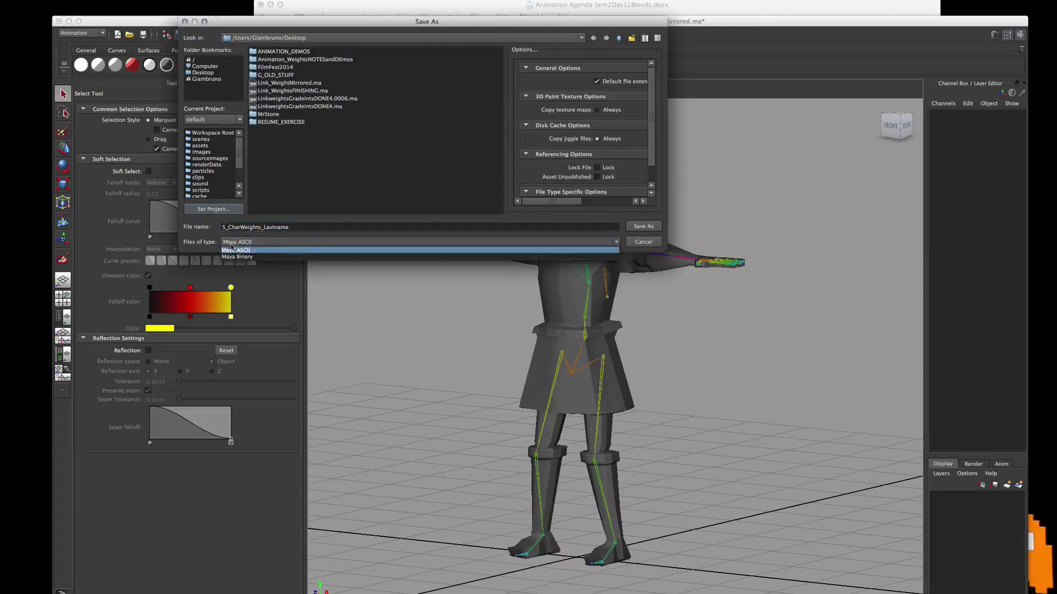
pyautogui.click(233, 252)
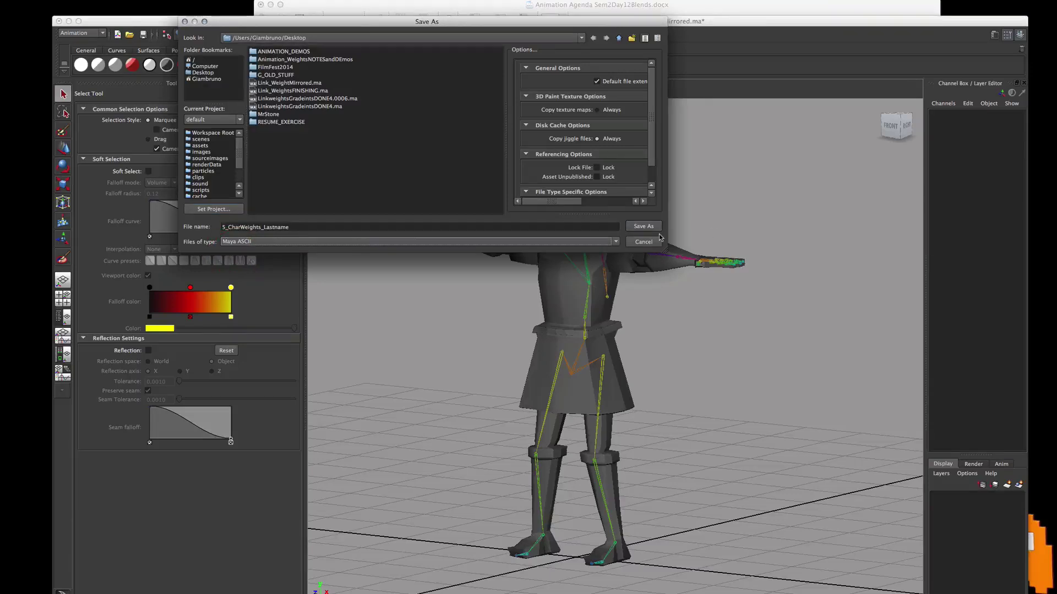
pyautogui.click(202, 73)
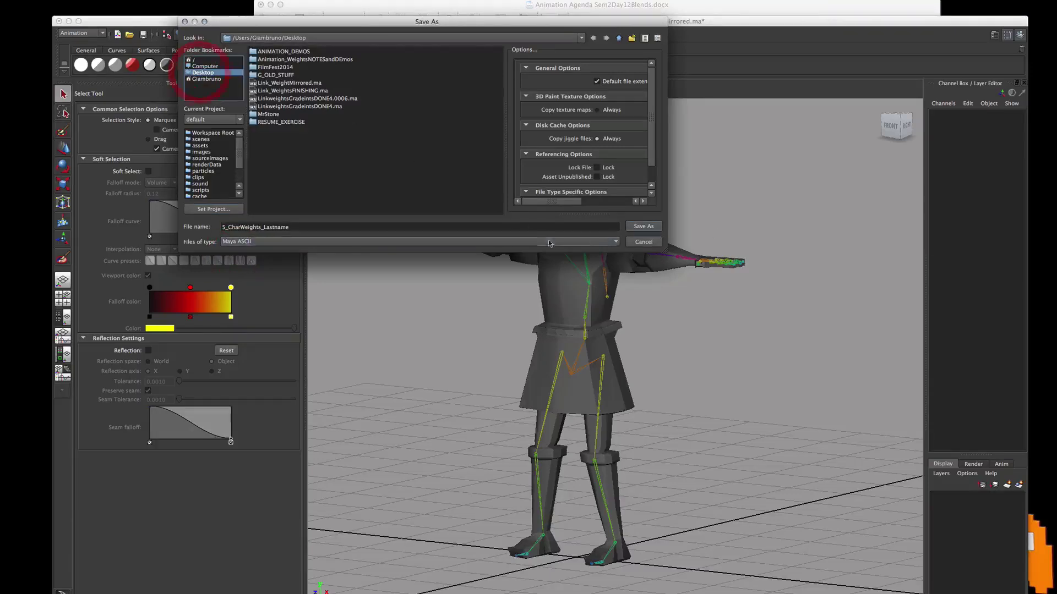
pyautogui.click(643, 227)
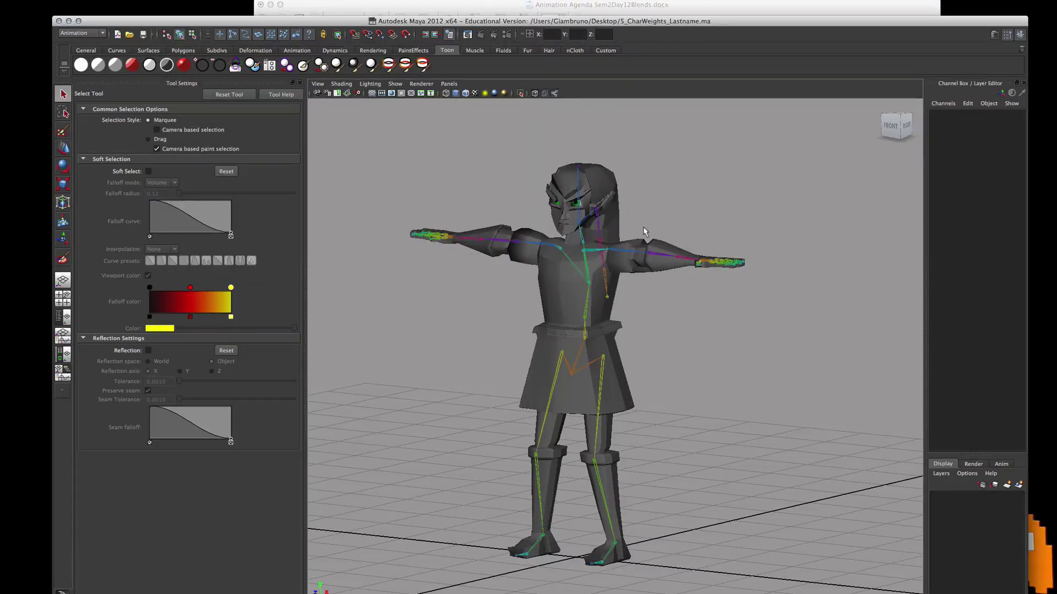
# Step: Switch to Finder and put 5_CharWeights_Lastname.ma into the Anim_Submit folder under 5_Comp_Anim
pyautogui.press('super+Tab')
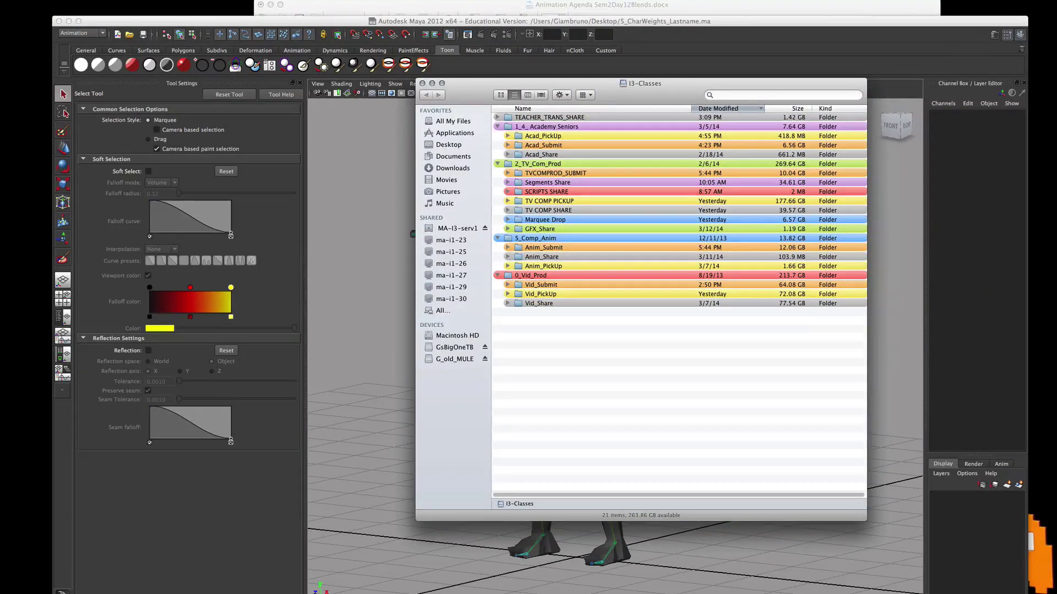
pyautogui.moveTo(1046, 247); pyautogui.dragTo(589, 248)
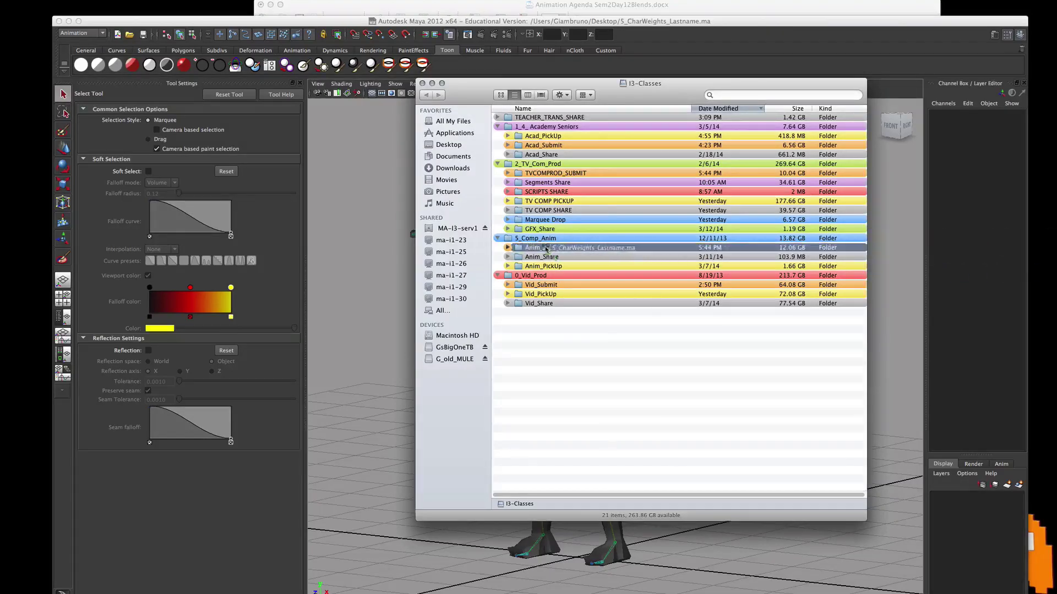
# Step: Switch to the Word agenda and review the PER_CharWeights_LastName naming line and the screen capture movie instructions
pyautogui.click(418, 10)
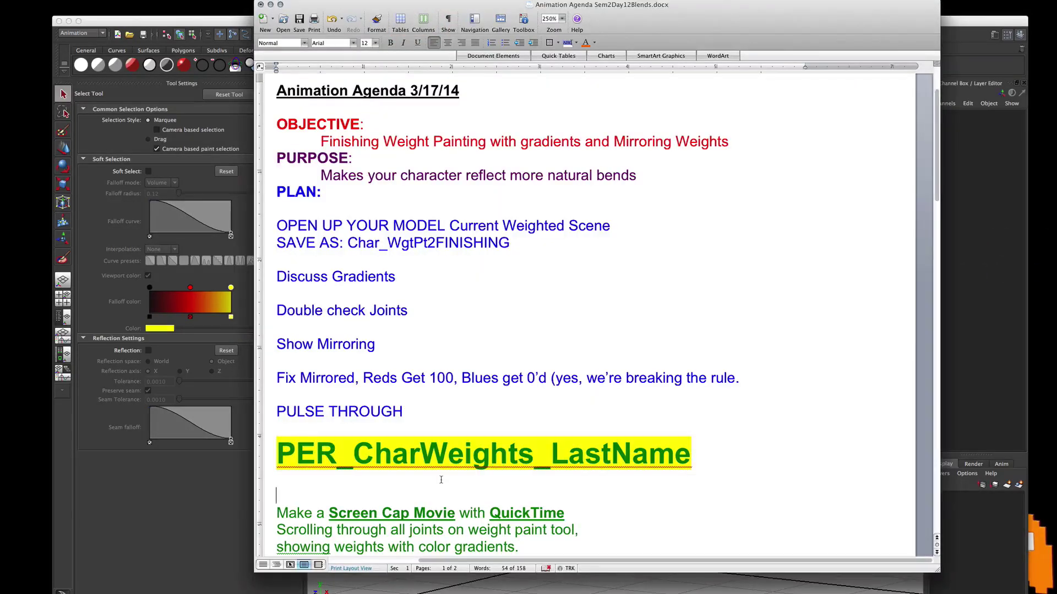
pyautogui.scroll(-3, 506, 467)
pyautogui.moveTo(278, 366); pyautogui.dragTo(534, 367)
pyautogui.click(373, 366)
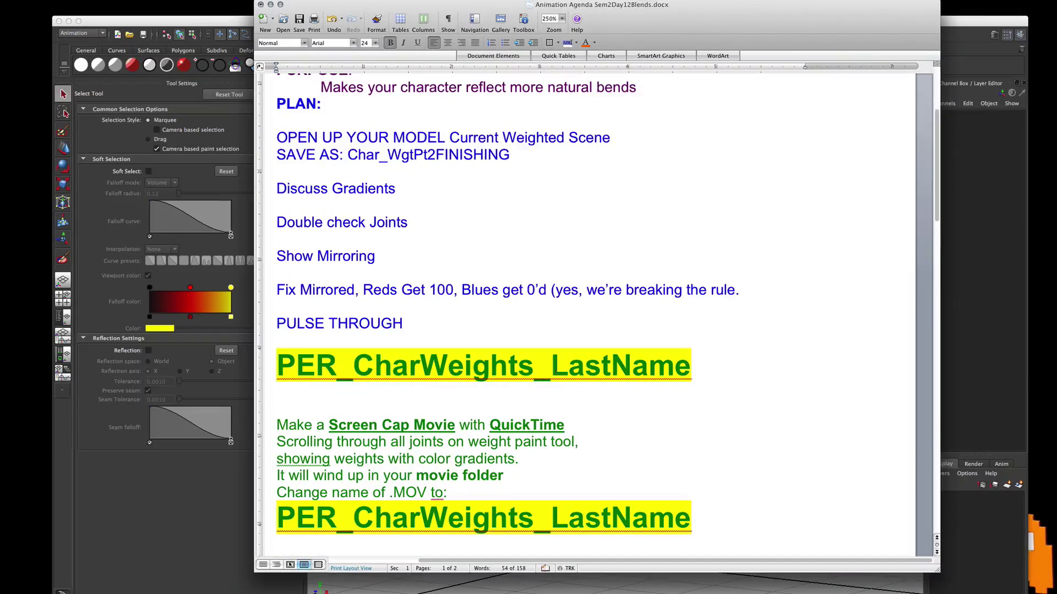
pyautogui.moveTo(693, 357); pyautogui.dragTo(267, 355)
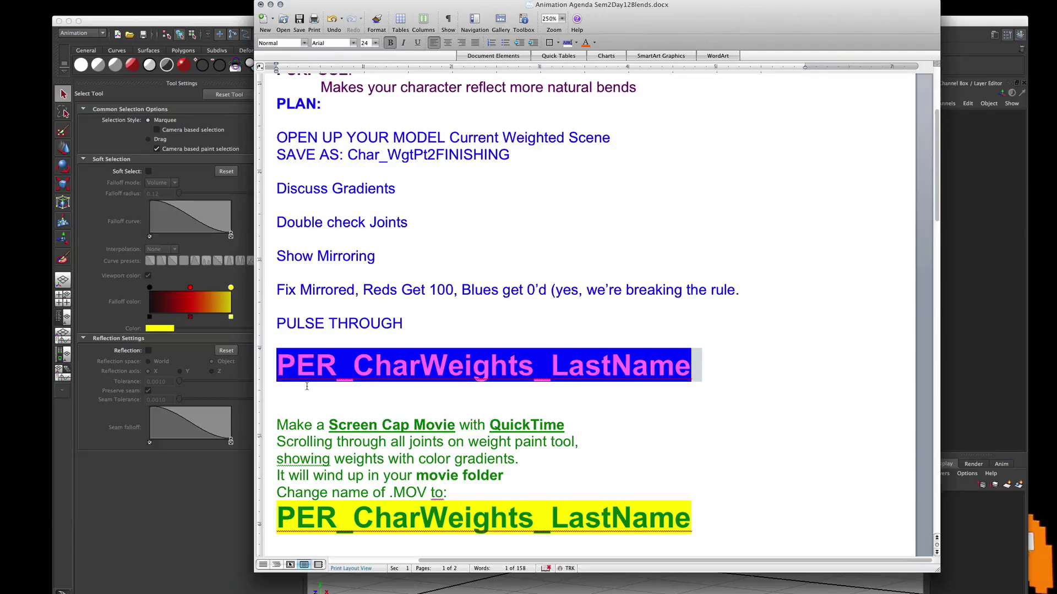
pyautogui.click(406, 326)
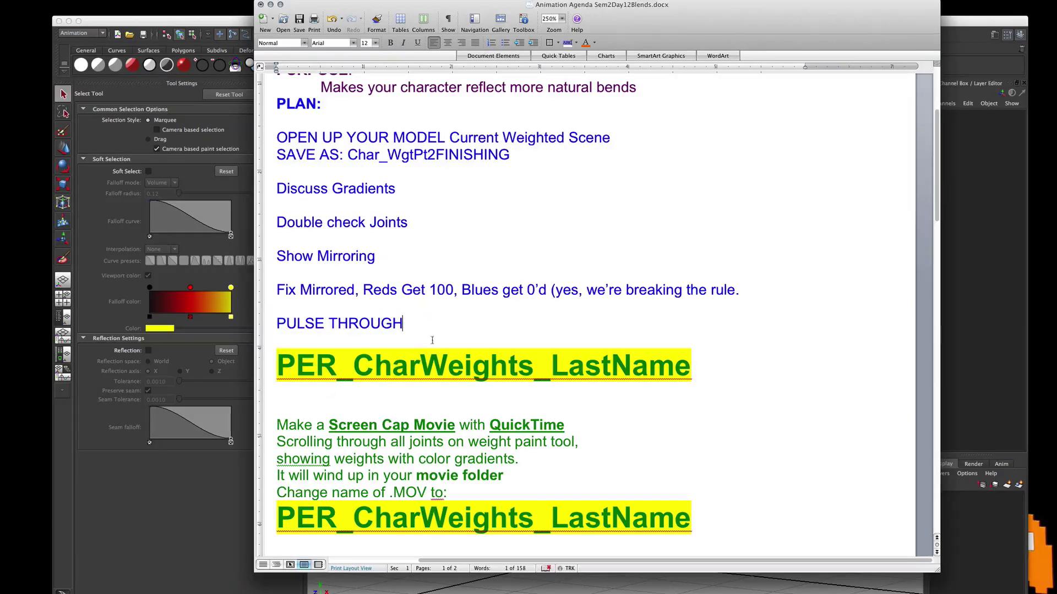
pyautogui.scroll(5, 426, 413)
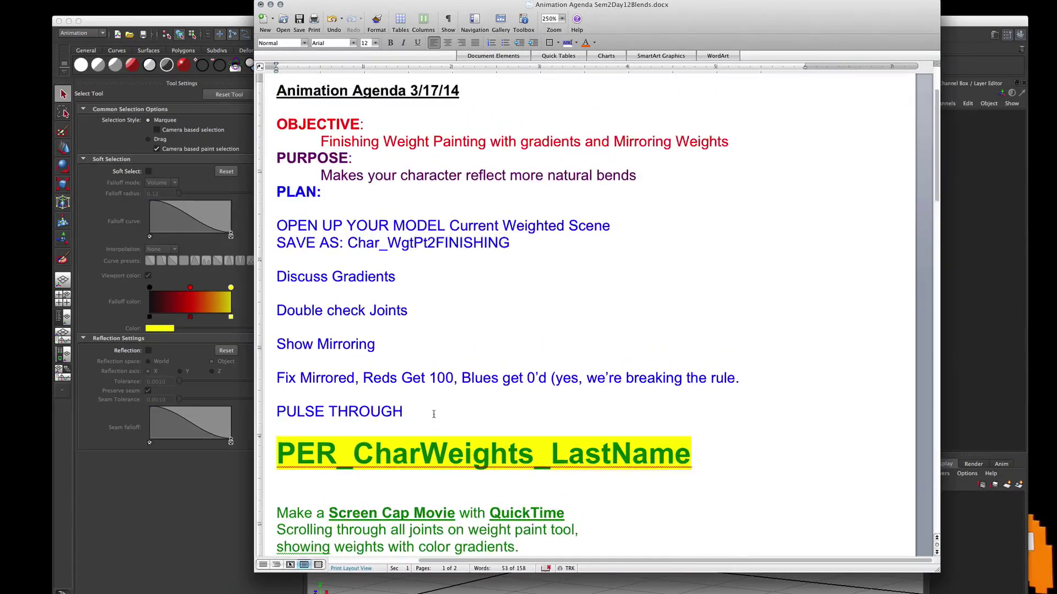